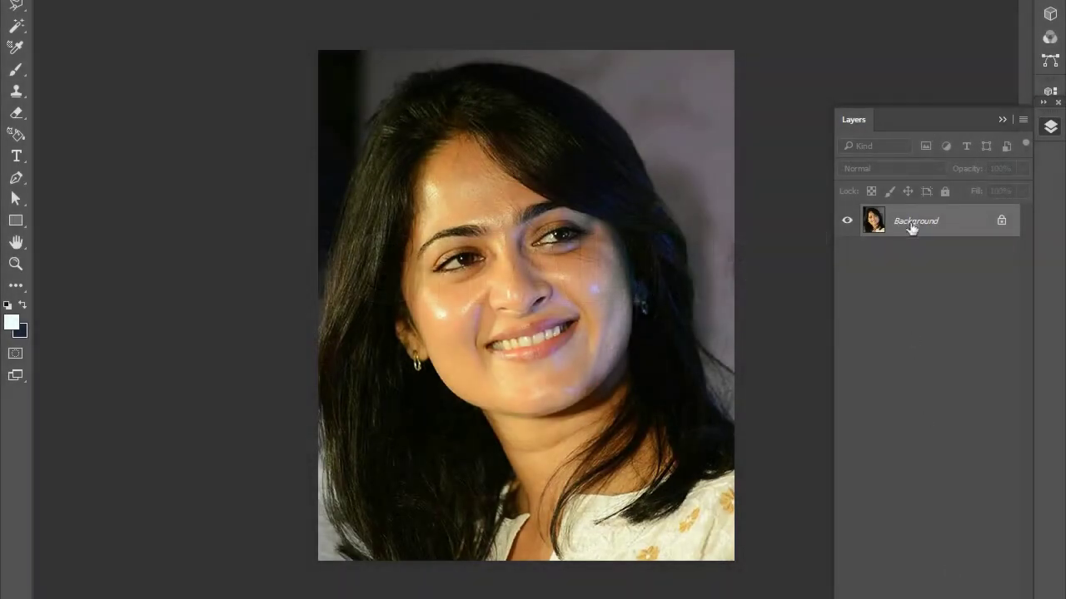
# Duplicate the portrait layer, hide the original and widen the canvas to the left.
pyautogui.hotkey('ctrl', 'j')
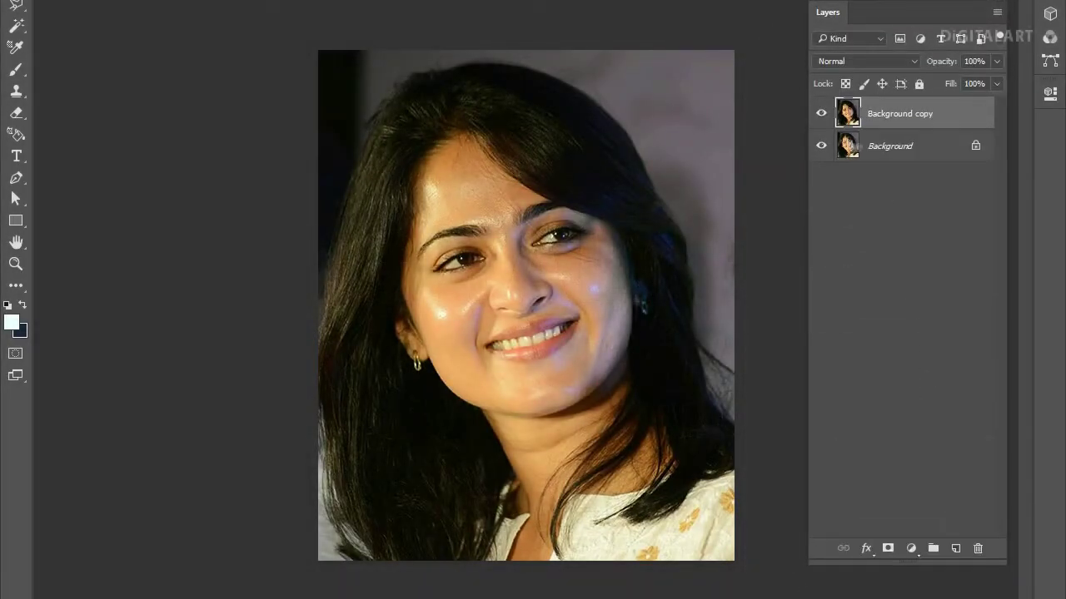
pyautogui.click(821, 146)
pyautogui.press('c')
pyautogui.moveTo(319, 306); pyautogui.dragTo(115, 305)
pyautogui.press('Return')
# Add a new layer filled with dark navy as the backdrop behind the photo copy.
pyautogui.hotkey('ctrl', 'shift', 'alt', 'n')
pyautogui.hotkey('ctrl', 'BackSpace')
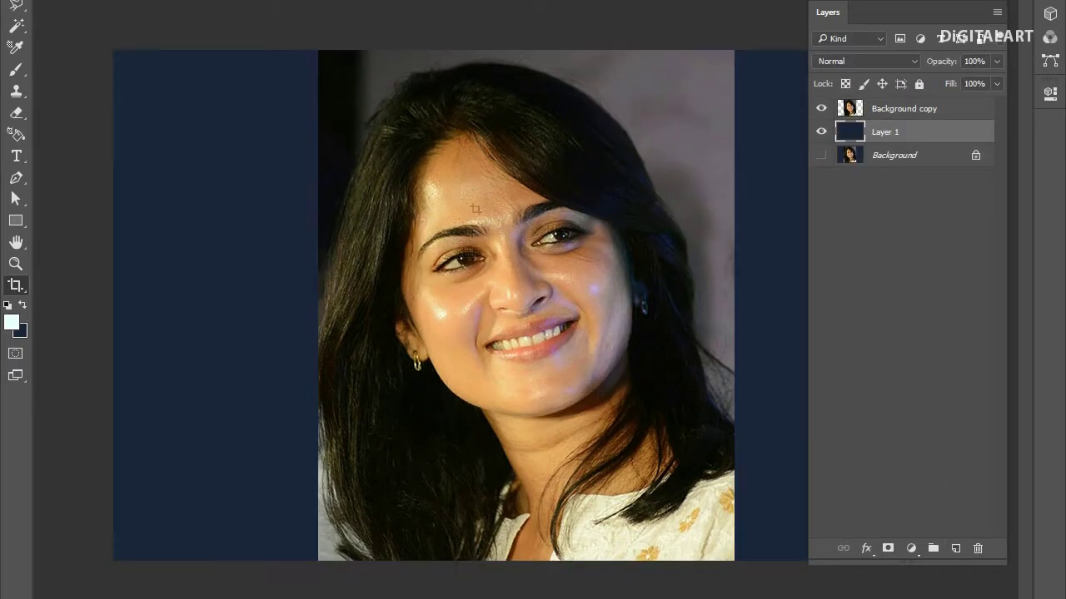
pyautogui.click(895, 110)
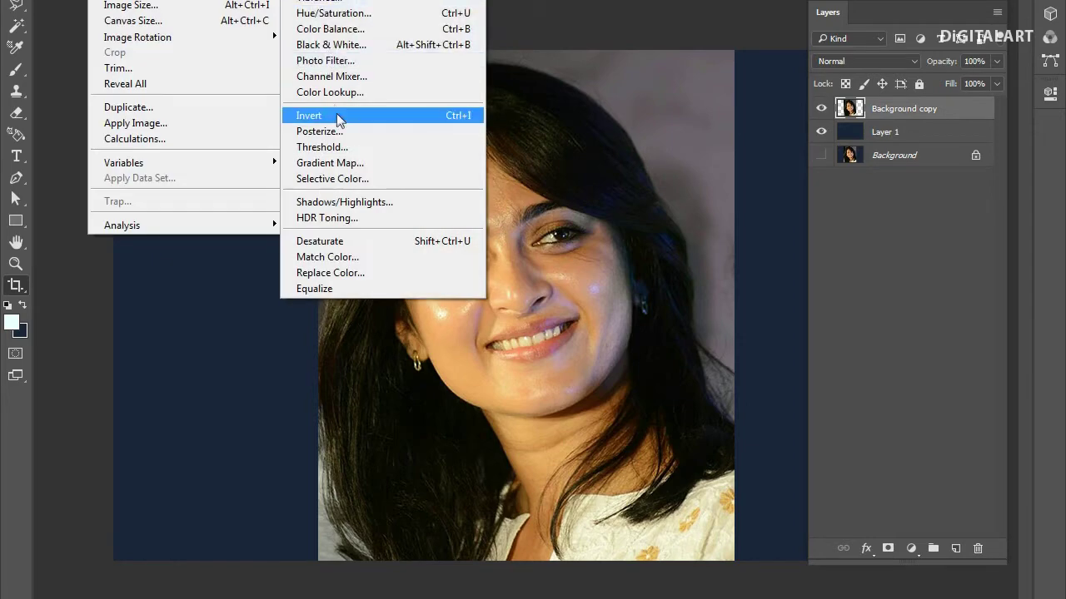
# Apply a Cooling Filter photo filter to the photo copy.
pyautogui.click(353, 70)
pyautogui.press('Down')
pyautogui.press('Down')
pyautogui.press('Down')
pyautogui.press('Down')
pyautogui.click(963, 114)
# Apply Smart Sharpen with amount 179 and noise reduction 19.
pyautogui.click(515, 227)
pyautogui.moveTo(666, 37)
pyautogui.mouseDown()
pyautogui.moveTo(742, 255)
pyautogui.moveTo(755, 241)
pyautogui.mouseUp()
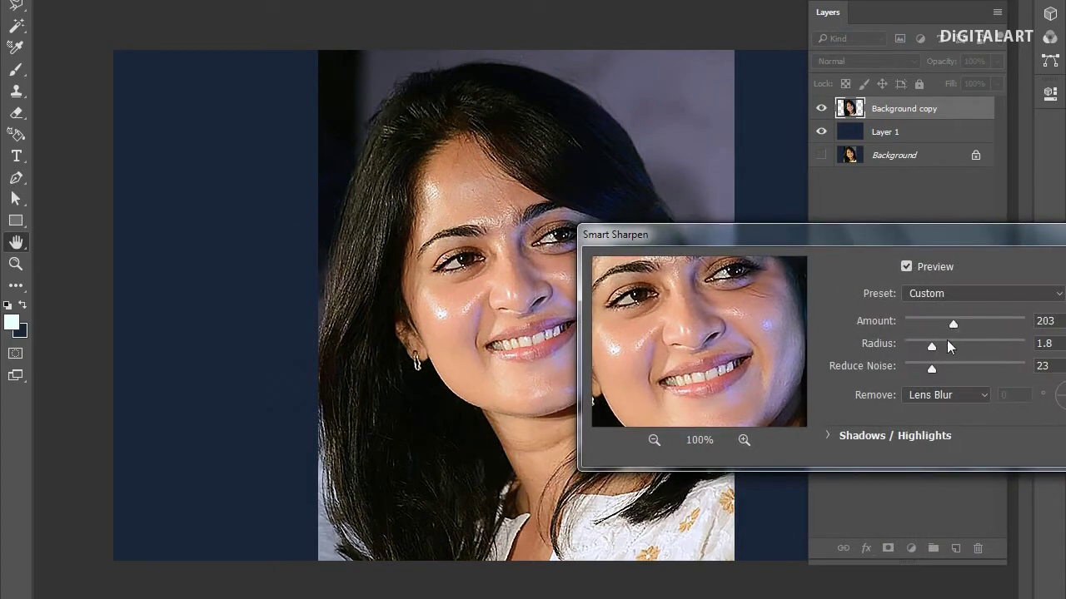
pyautogui.moveTo(954, 324); pyautogui.dragTo(949, 325)
pyautogui.moveTo(931, 368); pyautogui.dragTo(927, 368)
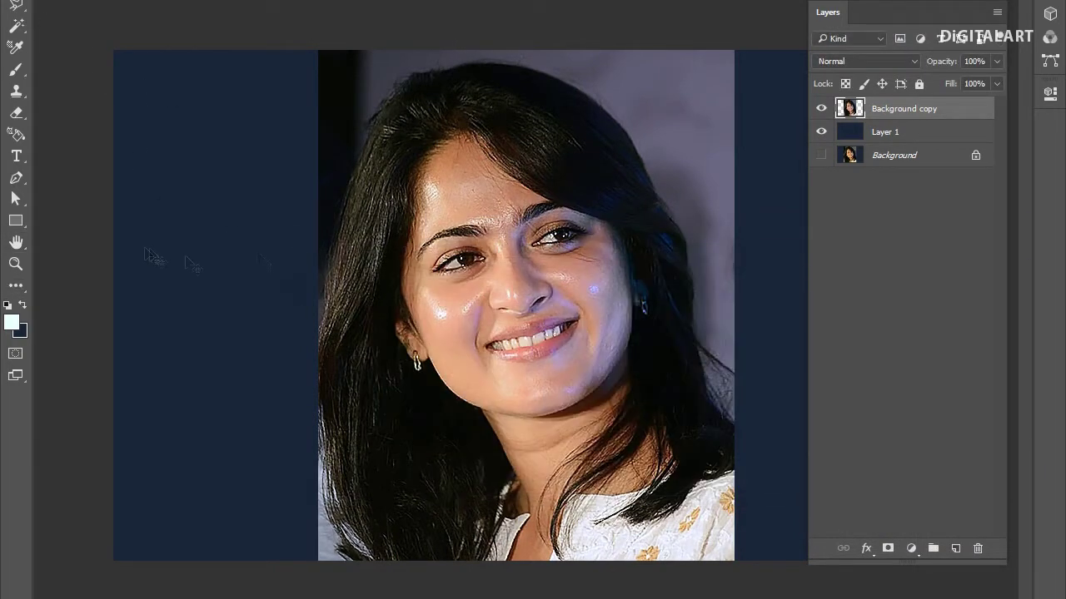
pyautogui.rightClick(15, 286)
pyautogui.click(117, 549)
# Duplicate the photo copy layer and smudge the highlight on the nose tip.
pyautogui.moveTo(911, 112); pyautogui.dragTo(956, 548)
pyautogui.scroll(4, 500, 274)
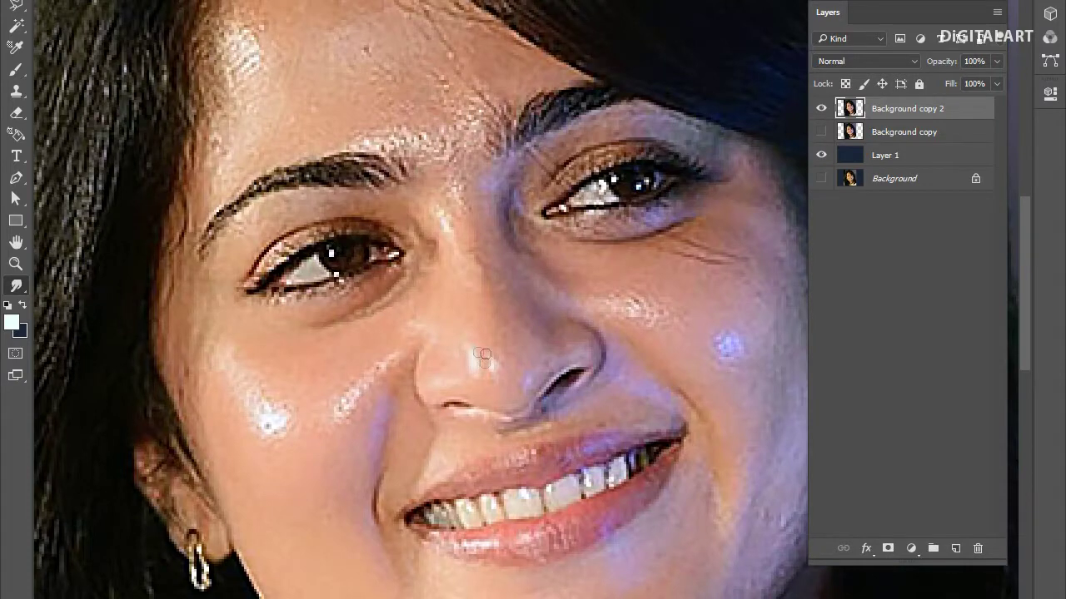
pyautogui.moveTo(487, 368); pyautogui.dragTo(467, 285)
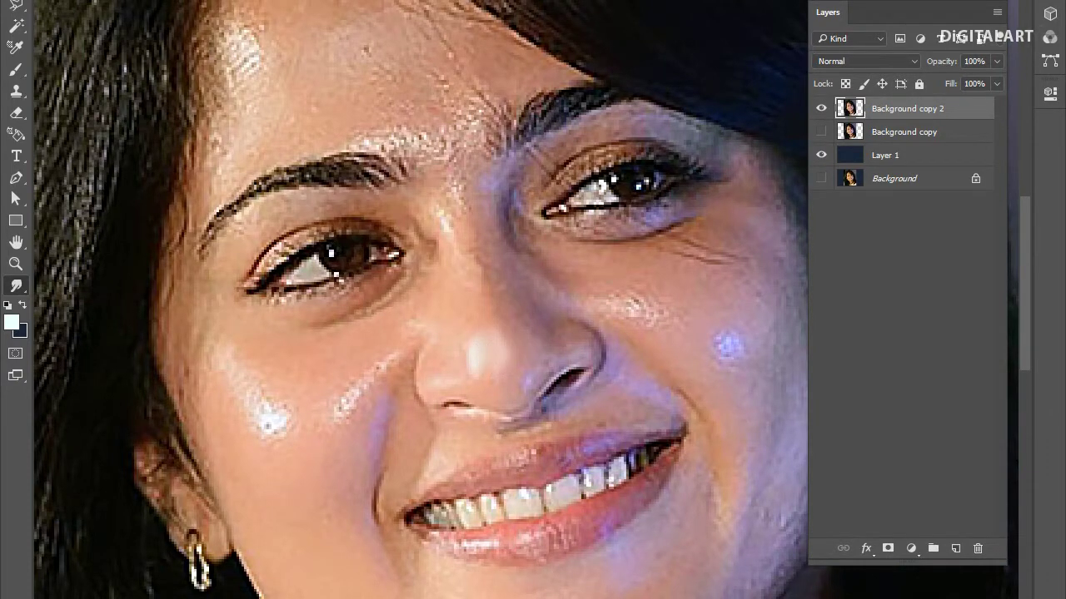
# Set the smudge brush to a 30 px hard round tip with 1% spacing.
pyautogui.press('F5')
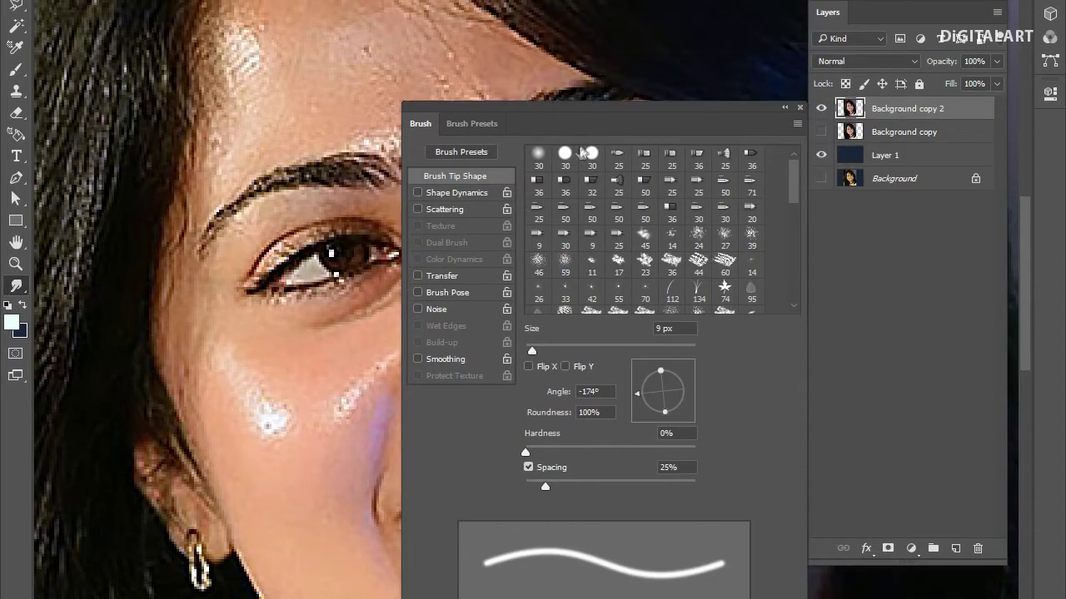
pyautogui.click(566, 153)
pyautogui.moveTo(528, 432); pyautogui.dragTo(508, 434)
pyautogui.press('F5')
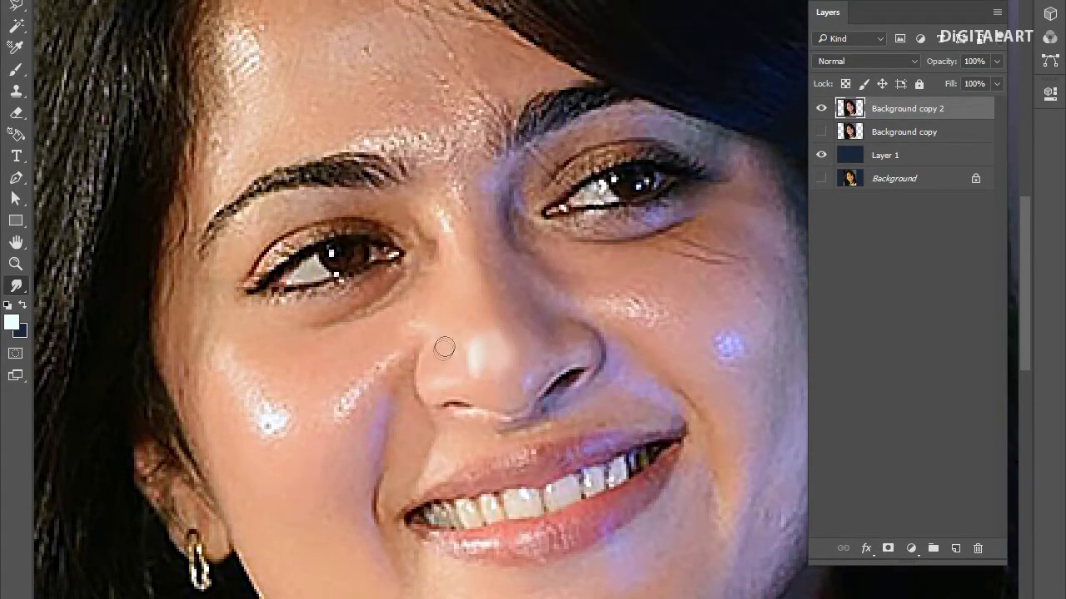
pyautogui.scroll(2, 486, 340)
pyautogui.scroll(1, 486, 340)
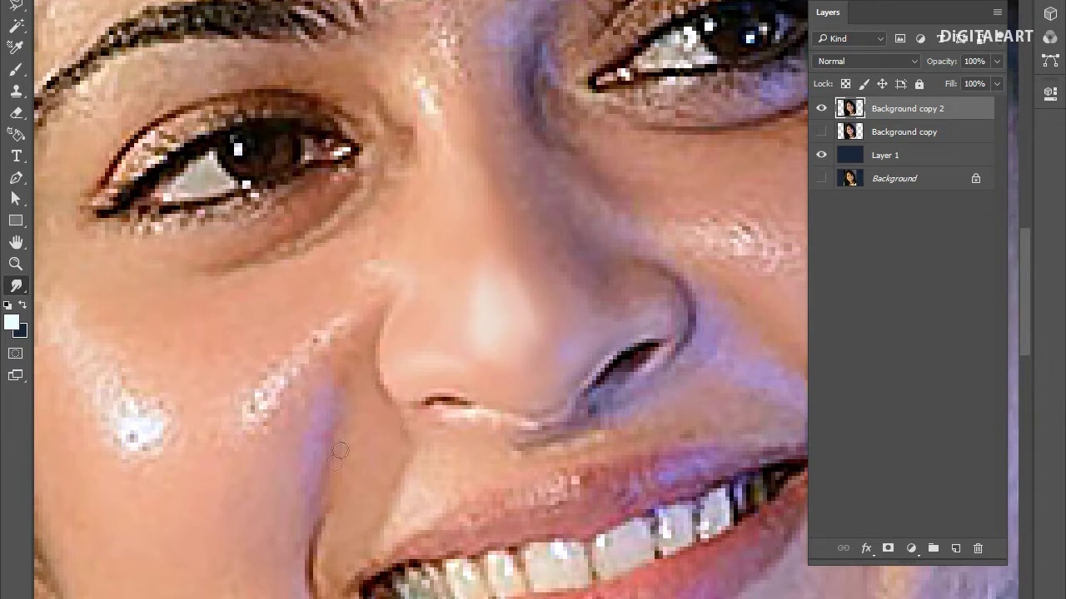
# Apply Levels with black input 21 and white 241, then smudge under the nose and nostril.
pyautogui.hotkey('ctrl', 'l')
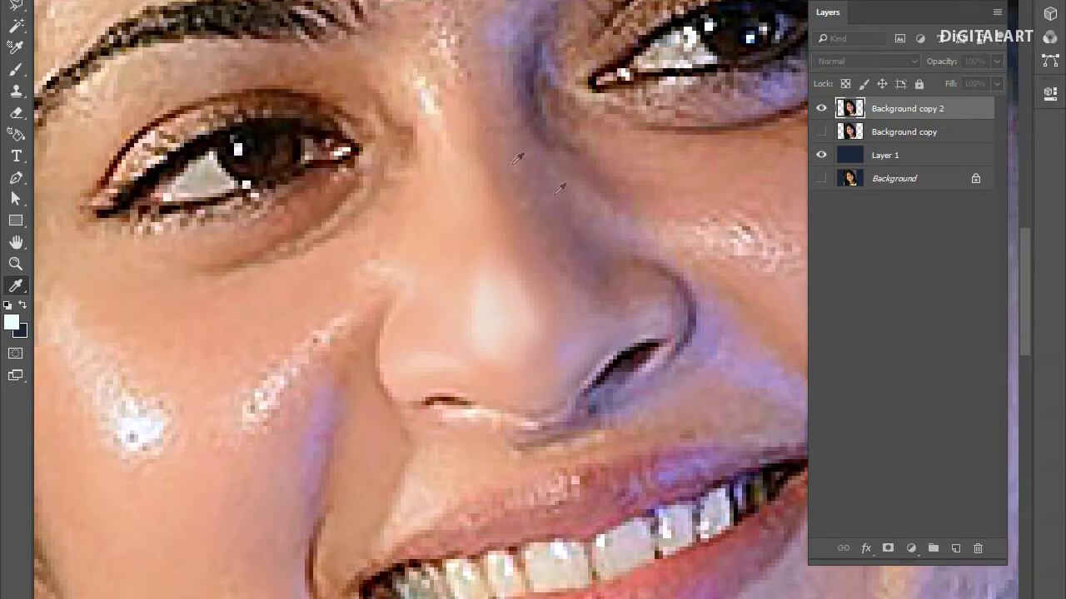
pyautogui.moveTo(727, 313); pyautogui.dragTo(716, 315)
pyautogui.moveTo(517, 313); pyautogui.dragTo(537, 313)
pyautogui.press('Return')
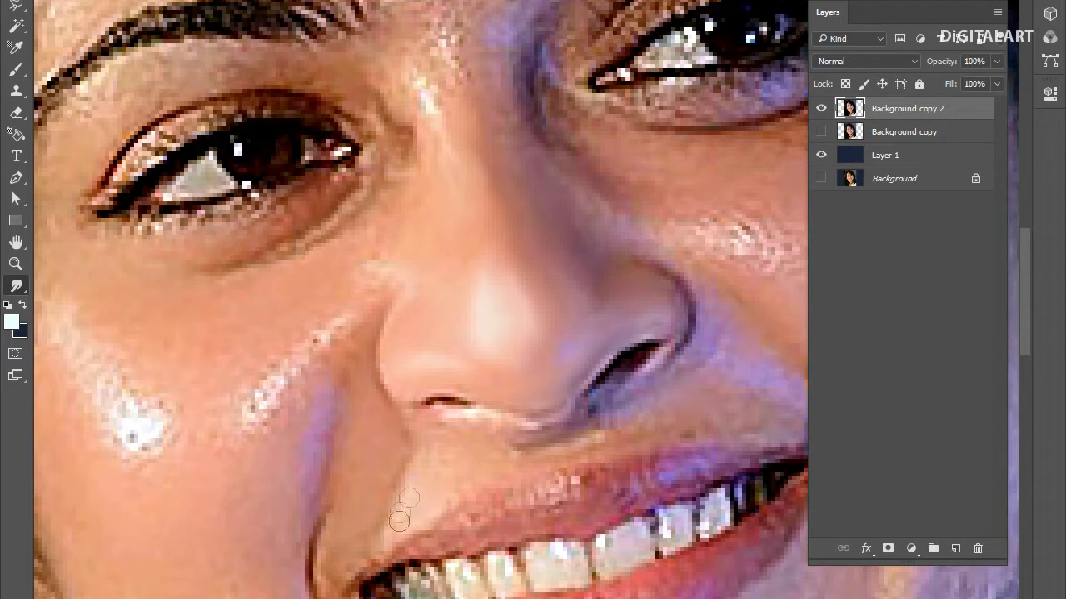
pyautogui.moveTo(459, 398); pyautogui.dragTo(499, 413)
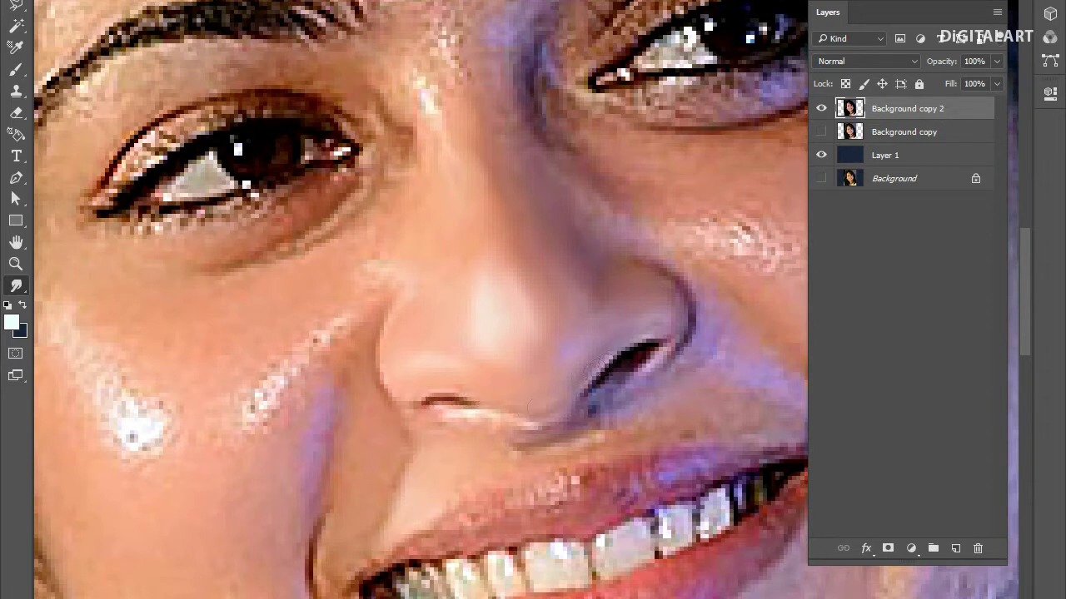
pyautogui.moveTo(623, 358)
pyautogui.mouseDown()
pyautogui.moveTo(676, 335)
pyautogui.moveTo(672, 362)
pyautogui.mouseUp()
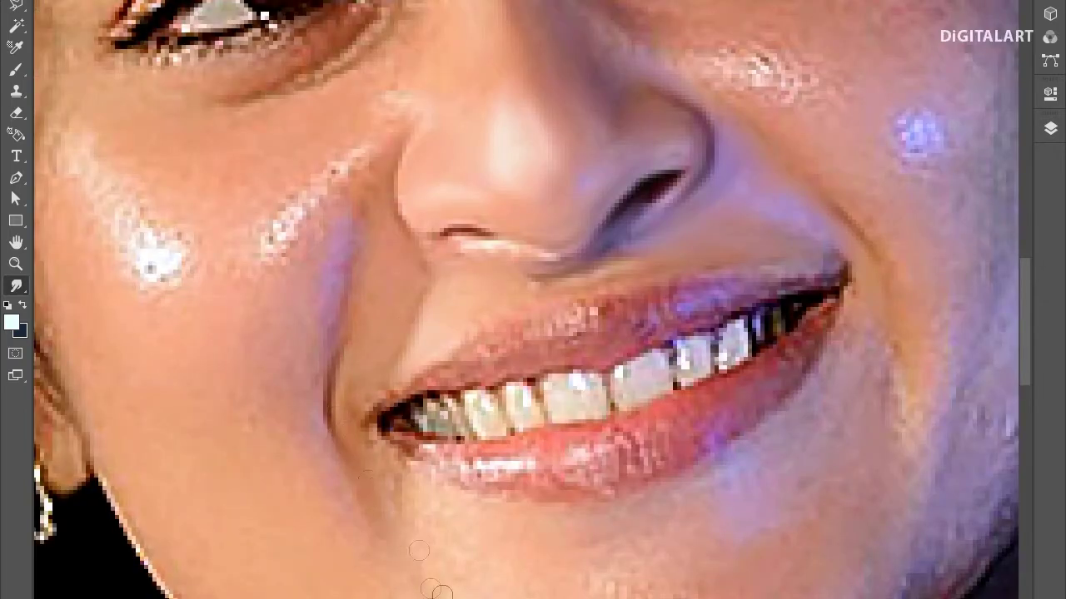
# Smudge the nose-side glossy streak, the bright cheek highlight and the blotchy chin texture.
pyautogui.moveTo(358, 154); pyautogui.dragTo(254, 250)
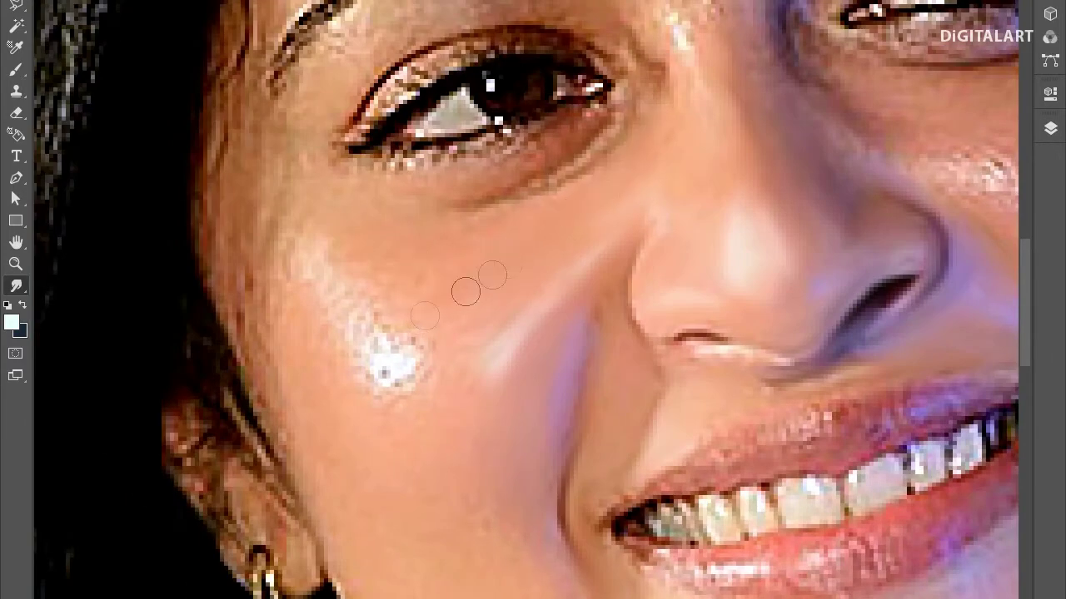
pyautogui.moveTo(465, 290)
pyautogui.mouseDown()
pyautogui.moveTo(431, 346)
pyautogui.moveTo(401, 438)
pyautogui.mouseUp()
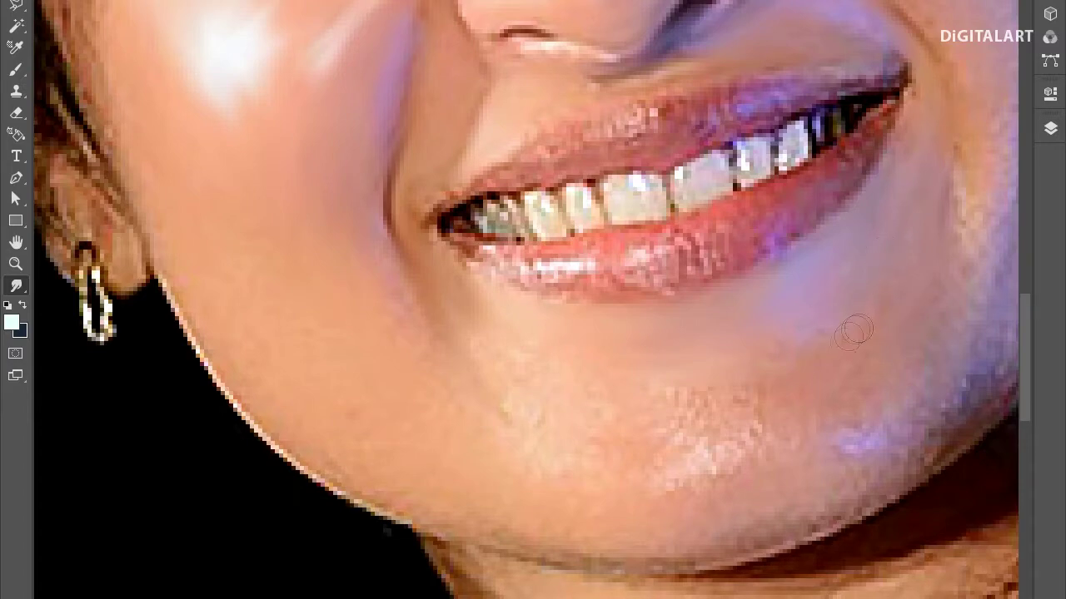
pyautogui.moveTo(683, 450); pyautogui.dragTo(753, 433)
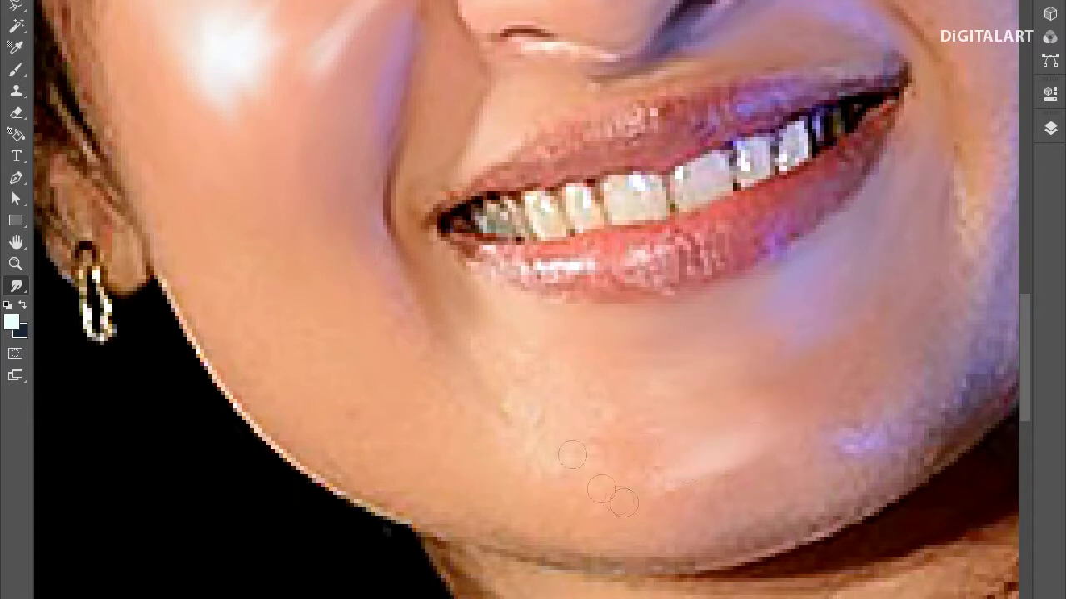
pyautogui.scroll(-3, 516, 383)
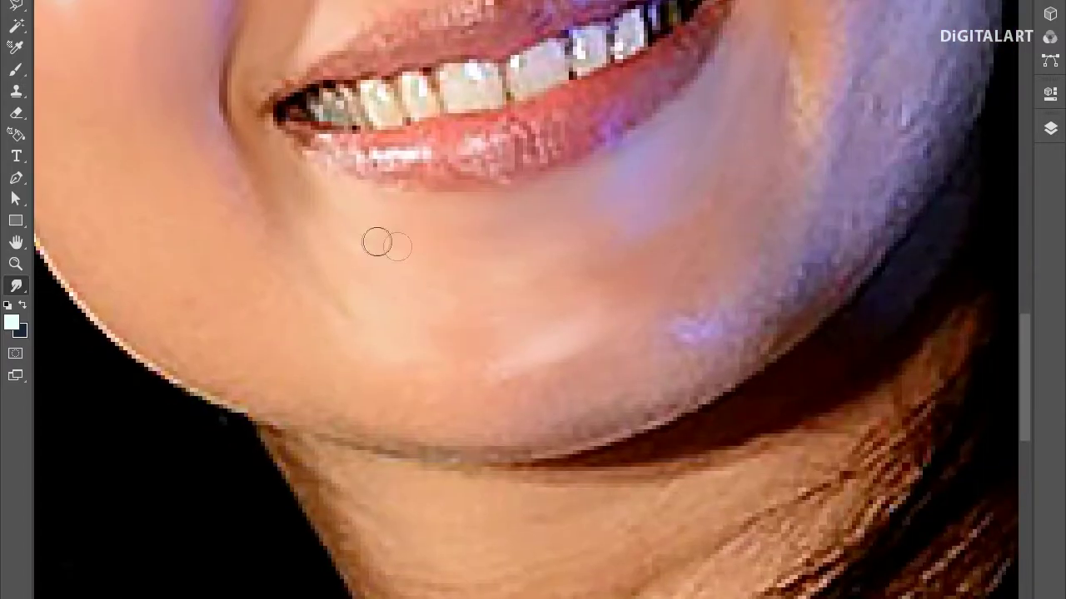
pyautogui.scroll(3, 687, 317)
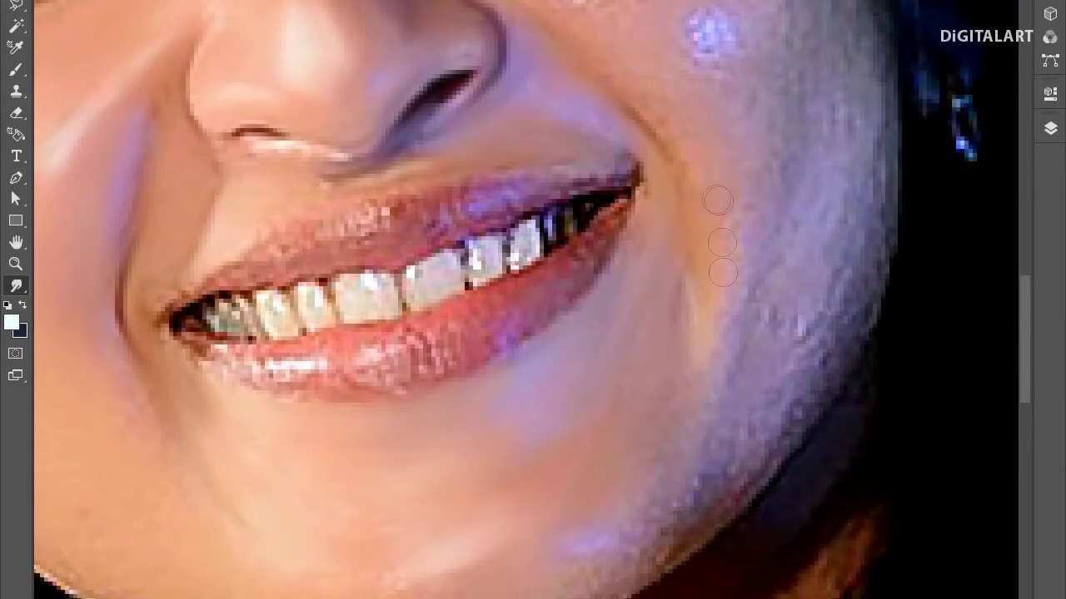
pyautogui.scroll(3, 664, 450)
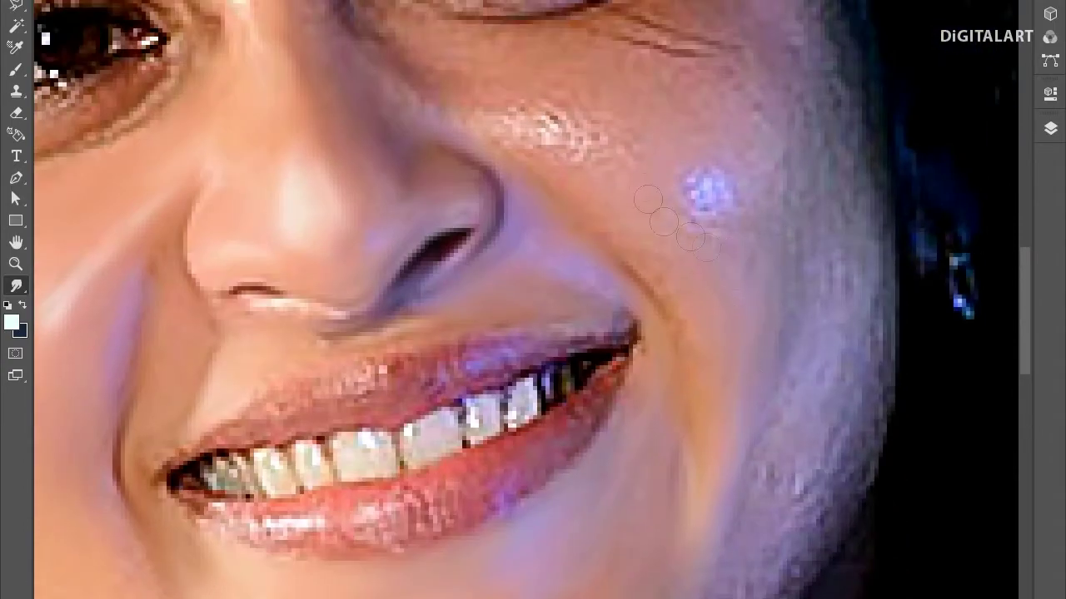
pyautogui.scroll(-5, 647, 356)
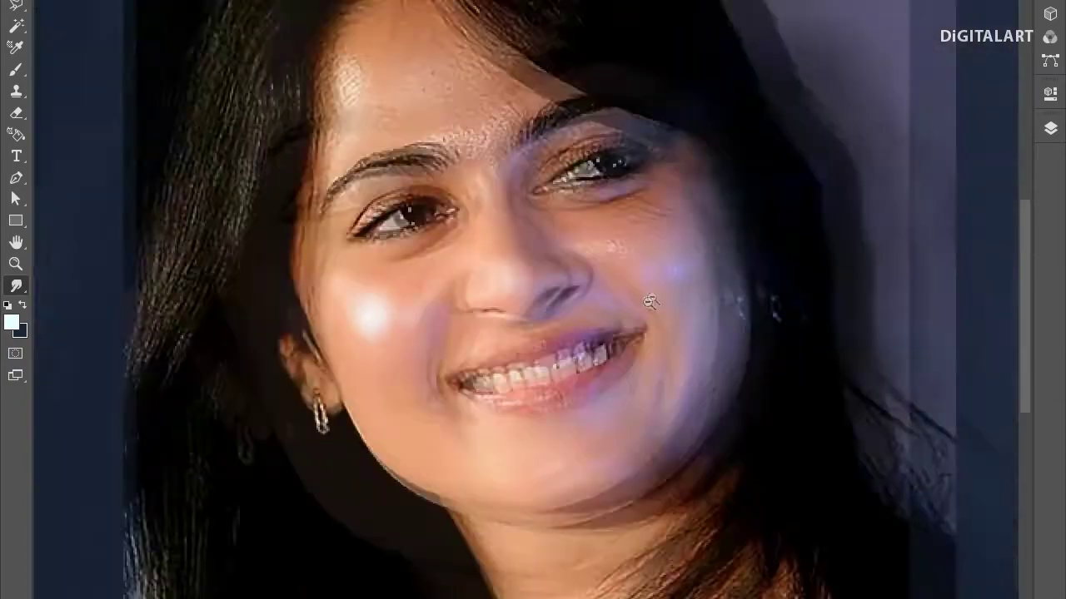
# Smudge the bluish cheek highlight and tone down the upper cheek highlight.
pyautogui.scroll(5, 600, 308)
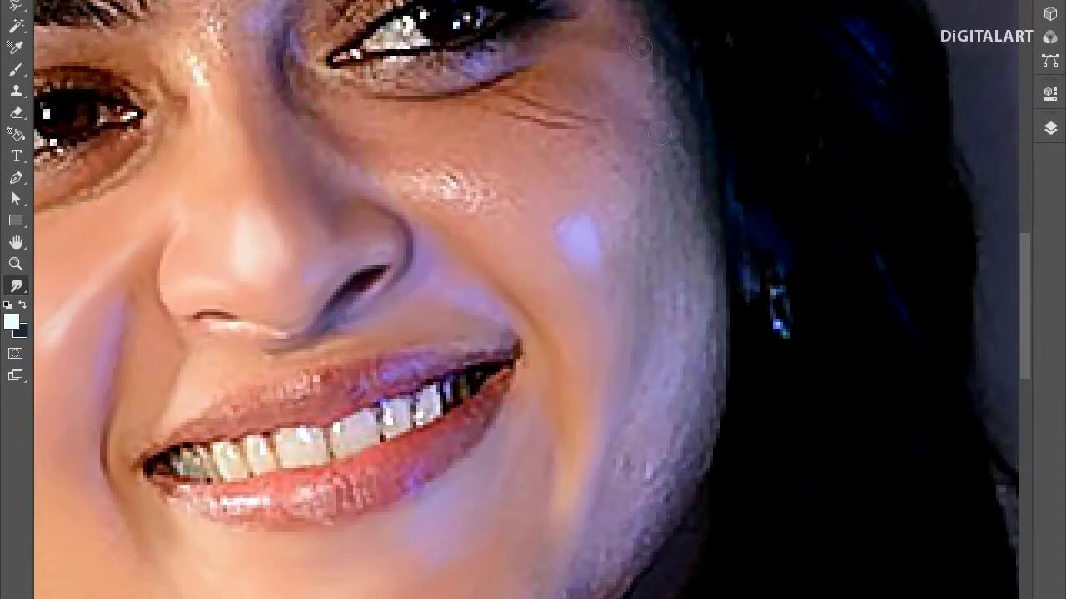
pyautogui.moveTo(569, 246); pyautogui.dragTo(587, 238)
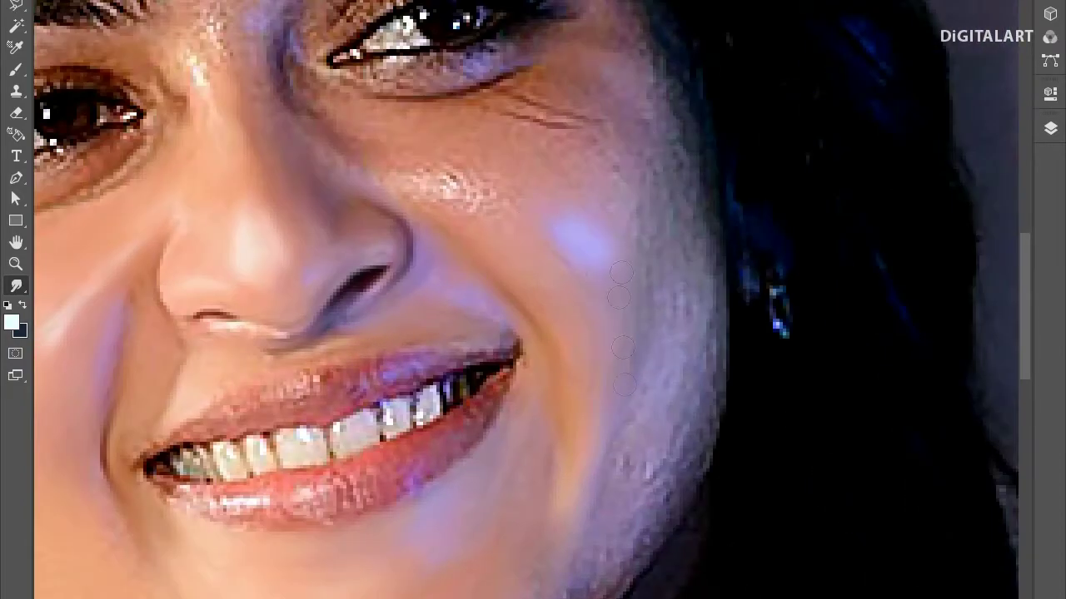
pyautogui.moveTo(449, 185); pyautogui.dragTo(491, 240)
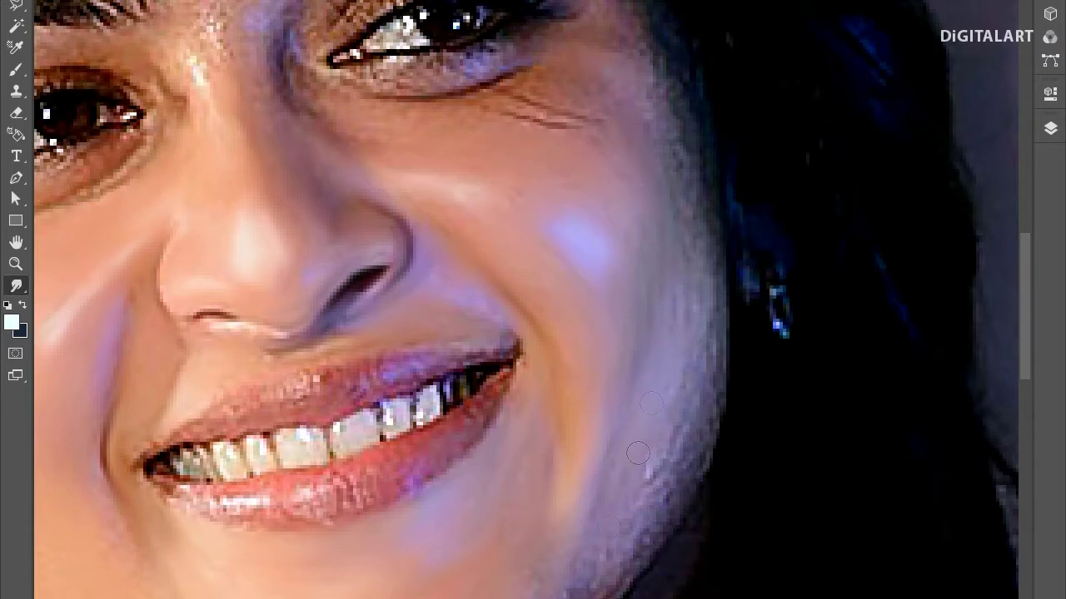
pyautogui.moveTo(638, 453); pyautogui.dragTo(600, 320)
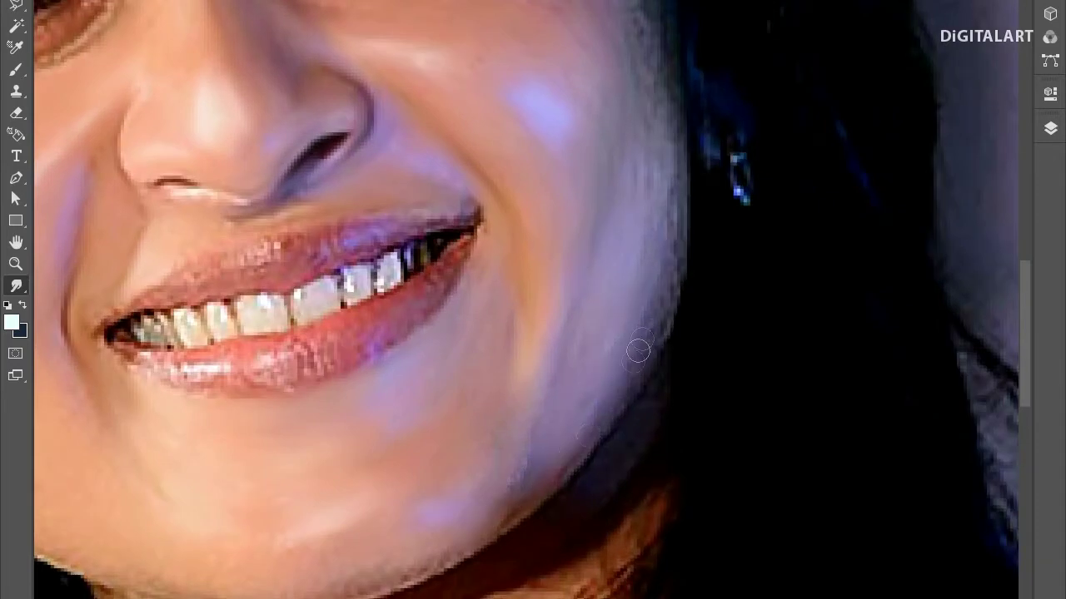
# Smooth the chin, jawline and left cheek, working up toward the left eyebrow.
pyautogui.scroll(3, 676, 250)
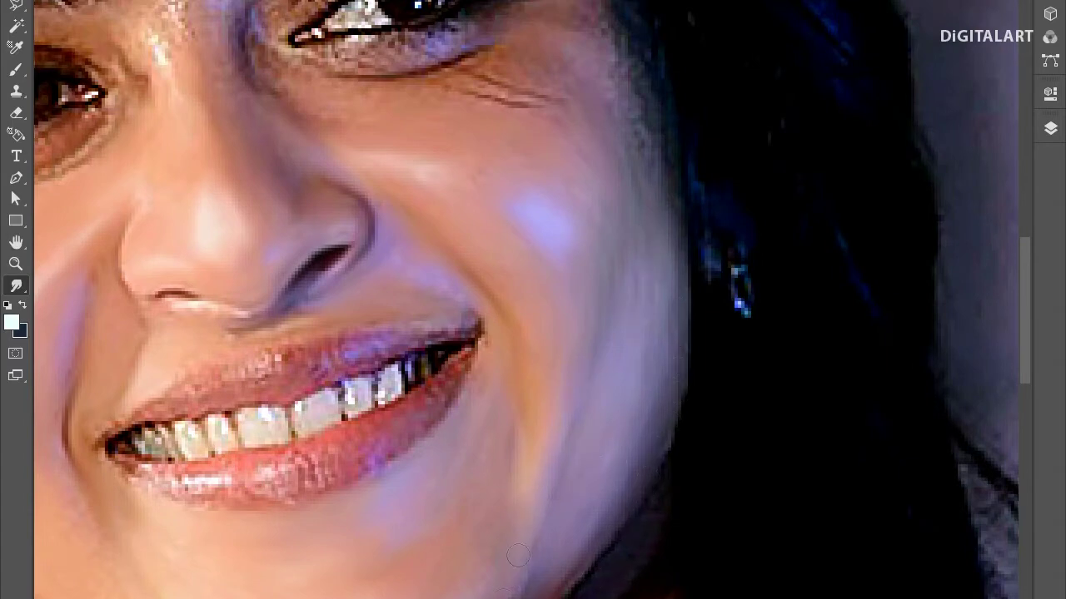
pyautogui.moveTo(517, 556); pyautogui.dragTo(620, 409)
pyautogui.moveTo(466, 500); pyautogui.dragTo(664, 429)
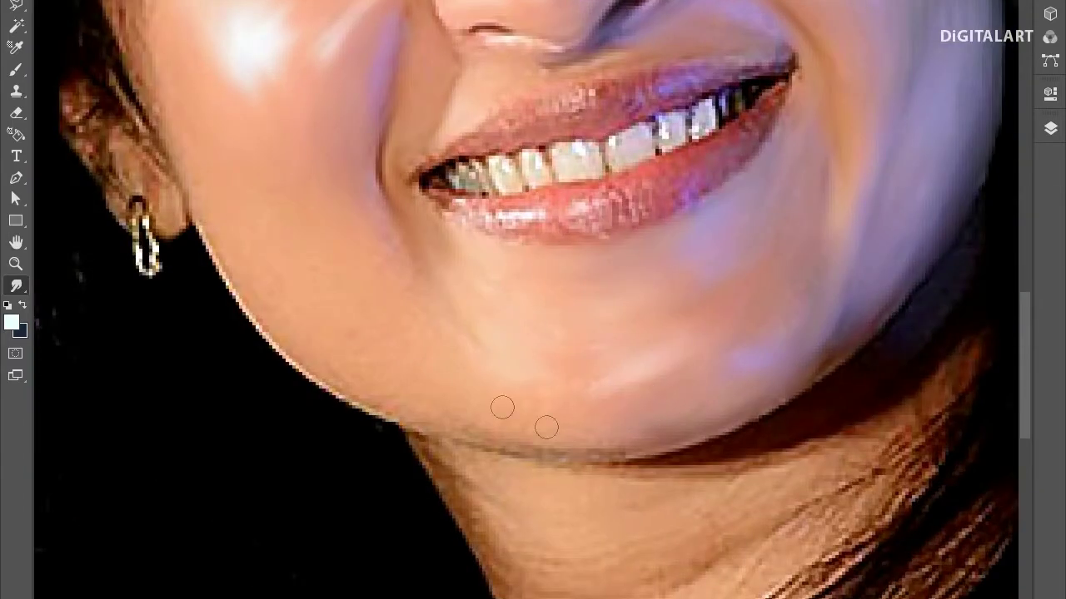
pyautogui.moveTo(360, 206); pyautogui.dragTo(431, 322)
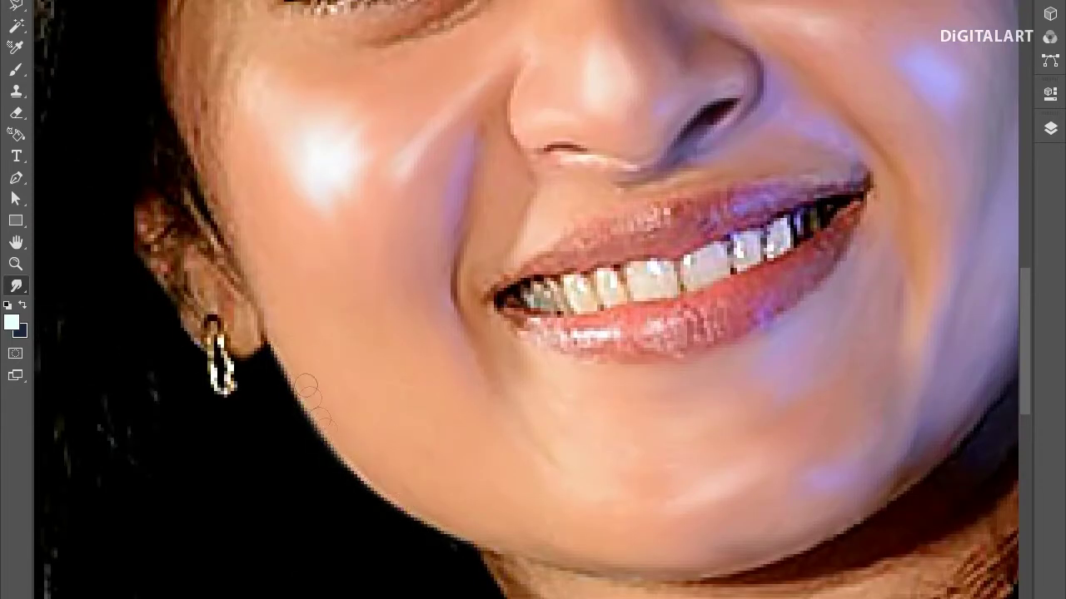
pyautogui.moveTo(346, 330); pyautogui.dragTo(442, 451)
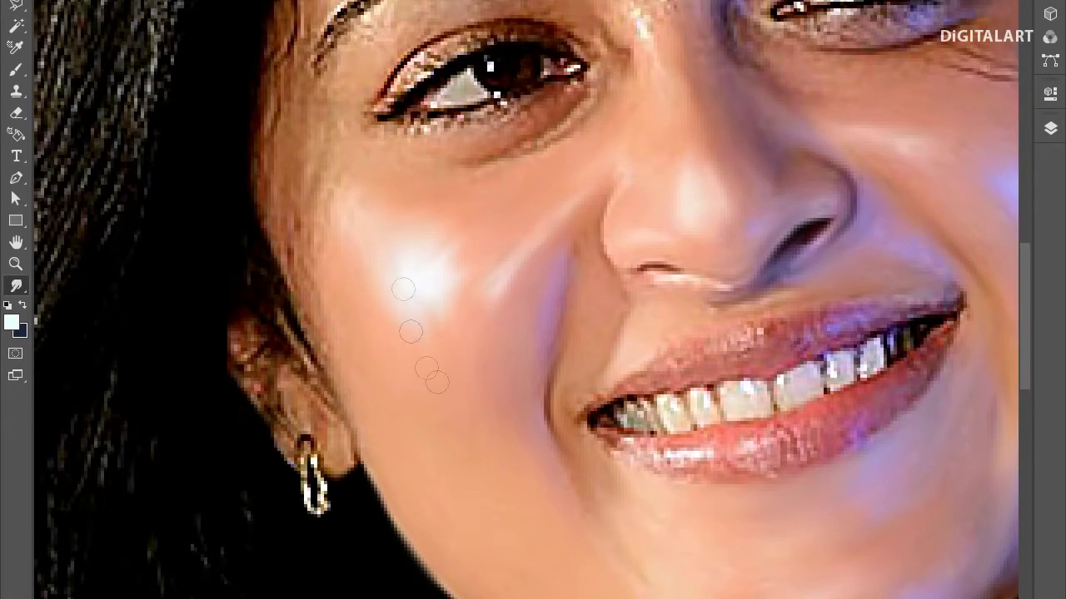
pyautogui.moveTo(320, 242); pyautogui.dragTo(425, 421)
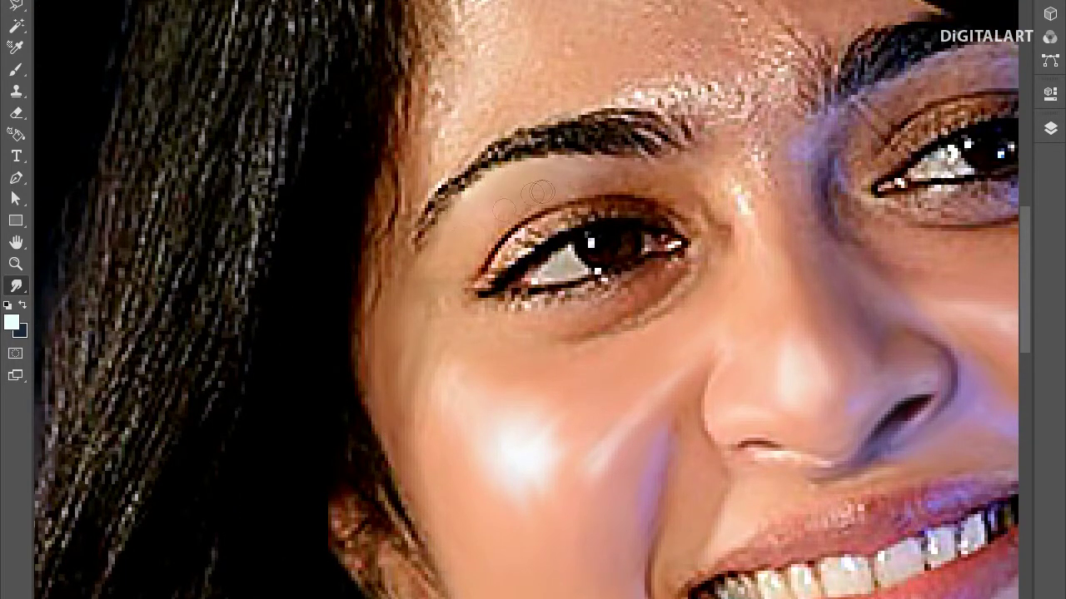
# With a soft smudge preset, soften the lower lash line, nose bridge and skin beside the nose.
pyautogui.rightClick(691, 187)
pyautogui.press('Escape')
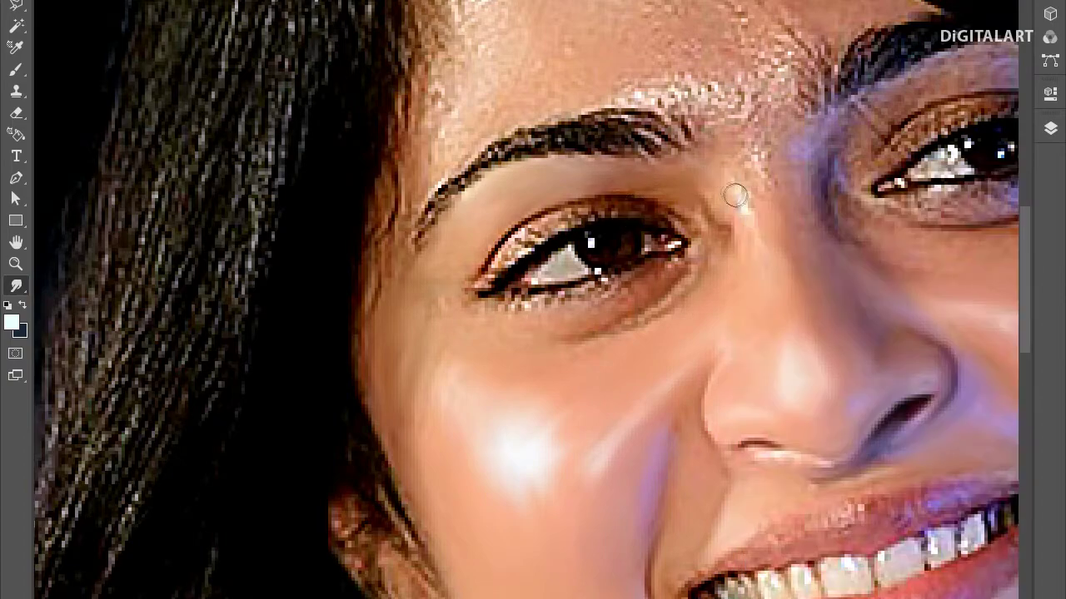
pyautogui.moveTo(750, 224); pyautogui.dragTo(545, 250)
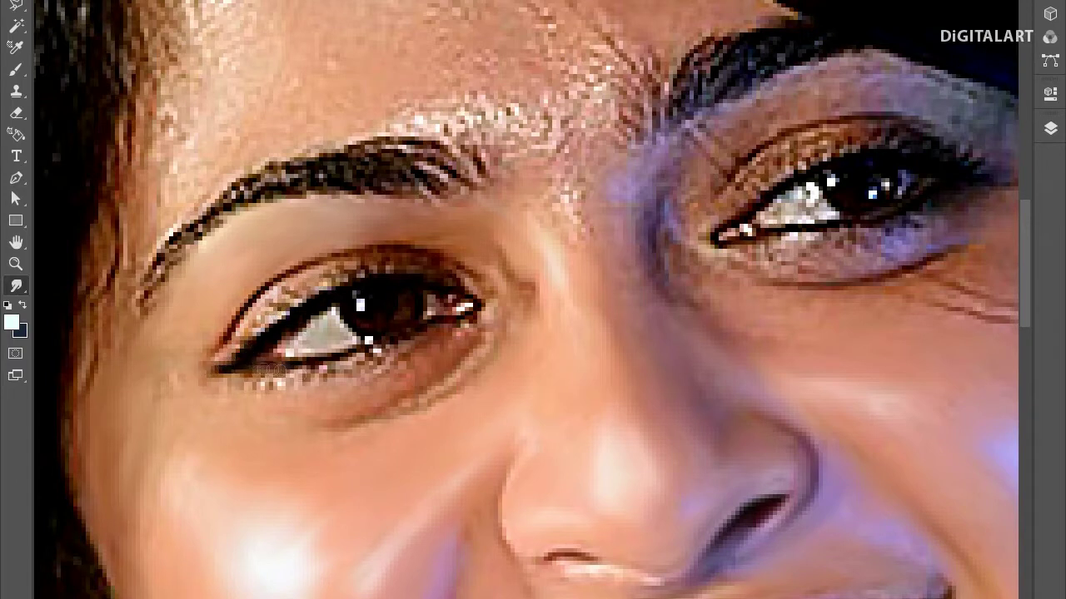
pyautogui.moveTo(308, 376)
pyautogui.mouseDown()
pyautogui.moveTo(371, 360)
pyautogui.moveTo(455, 374)
pyautogui.mouseUp()
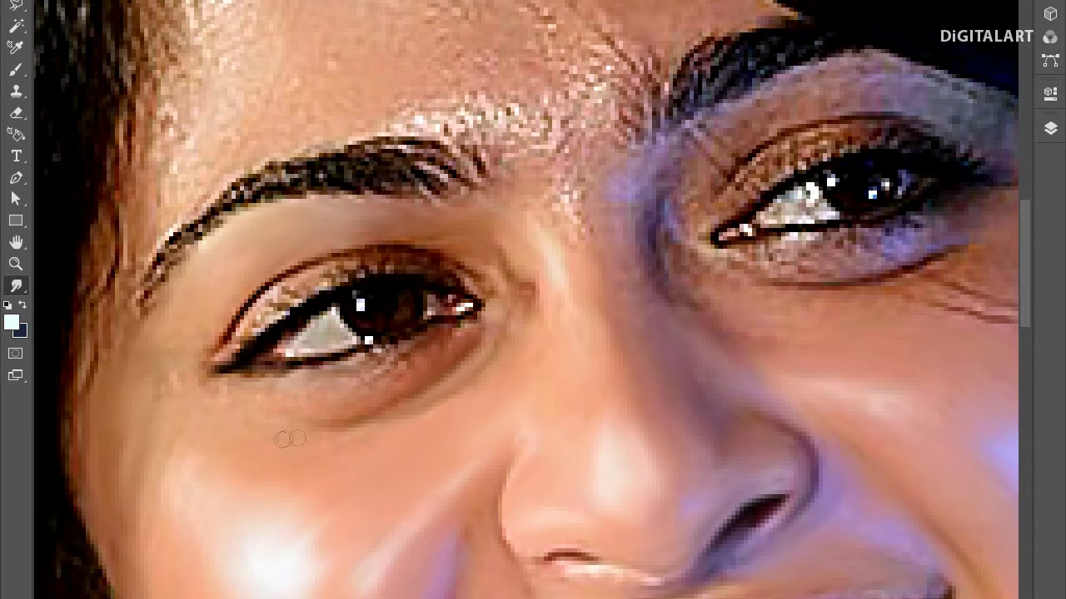
pyautogui.moveTo(564, 296)
pyautogui.mouseDown()
pyautogui.moveTo(576, 226)
pyautogui.moveTo(566, 193)
pyautogui.moveTo(599, 178)
pyautogui.moveTo(589, 288)
pyautogui.mouseUp()
pyautogui.moveTo(624, 175); pyautogui.dragTo(712, 323)
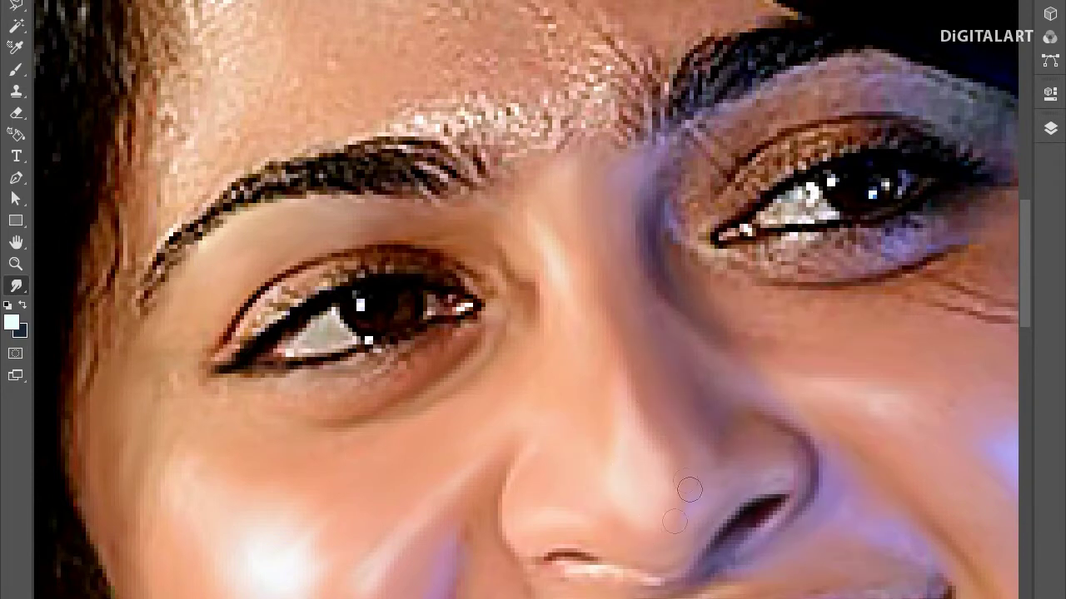
pyautogui.hotkey('ctrl', '0')
pyautogui.scroll(5, 534, 258)
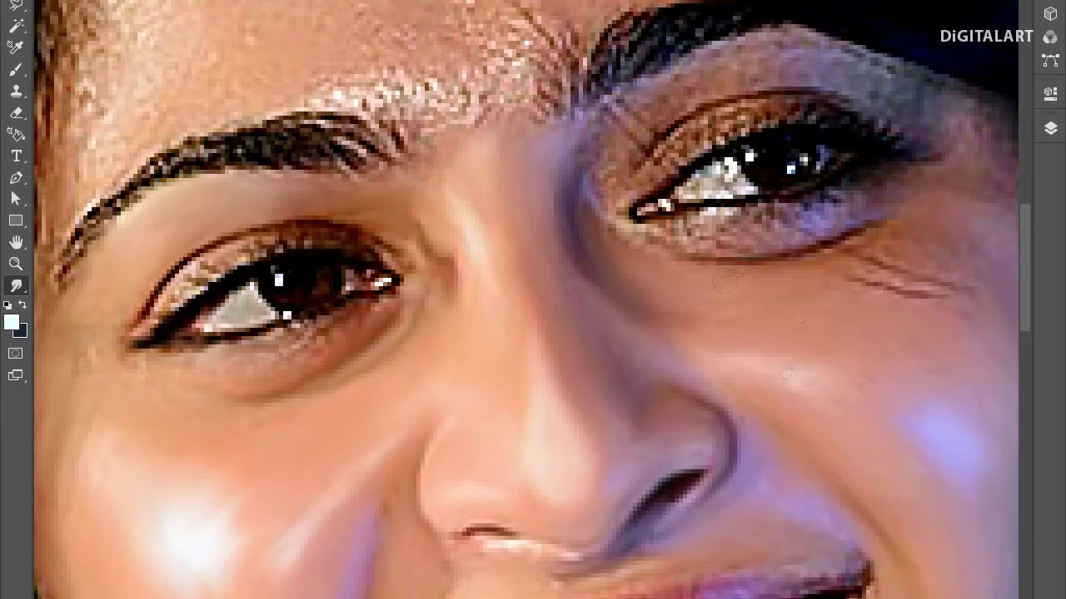
pyautogui.hscroll(3, 724, 283)
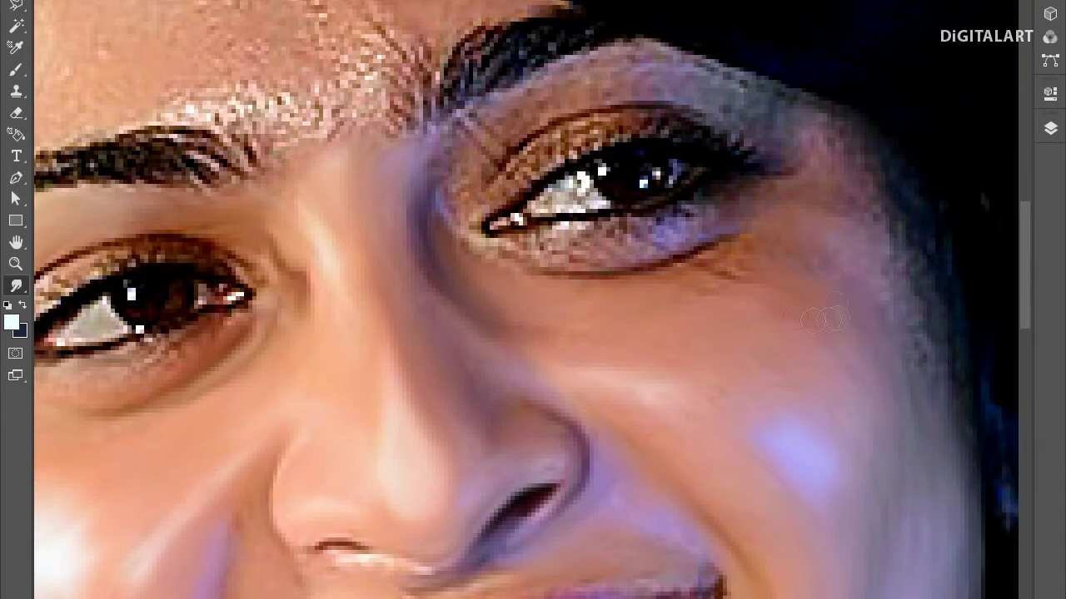
# Smudge the purplish shadow under the right-hand eye from outer to inner corner.
pyautogui.rightClick(753, 282)
pyautogui.press('Escape')
pyautogui.moveTo(703, 241); pyautogui.dragTo(541, 268)
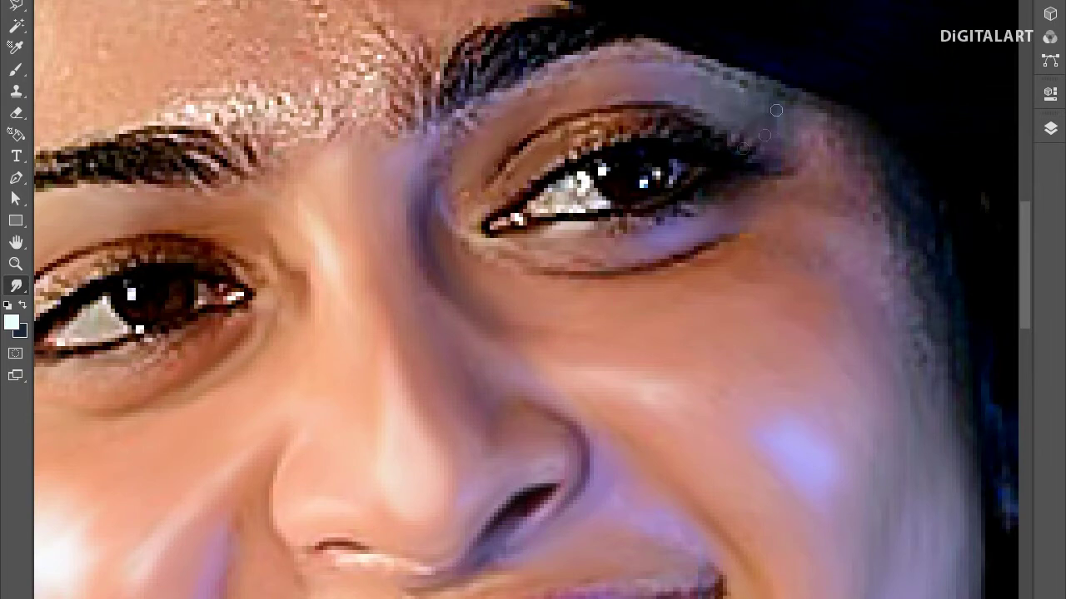
pyautogui.moveTo(844, 172); pyautogui.dragTo(594, 244)
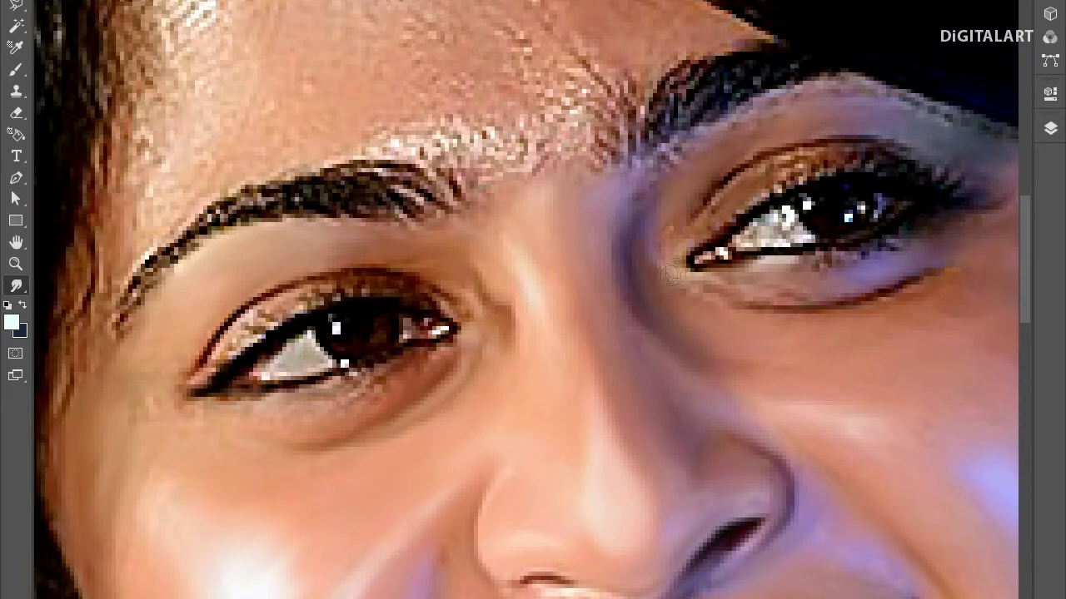
pyautogui.rightClick(666, 163)
# Smooth the skin between the brows, the forehead wrinkles and the left eyebrow.
pyautogui.press('Escape')
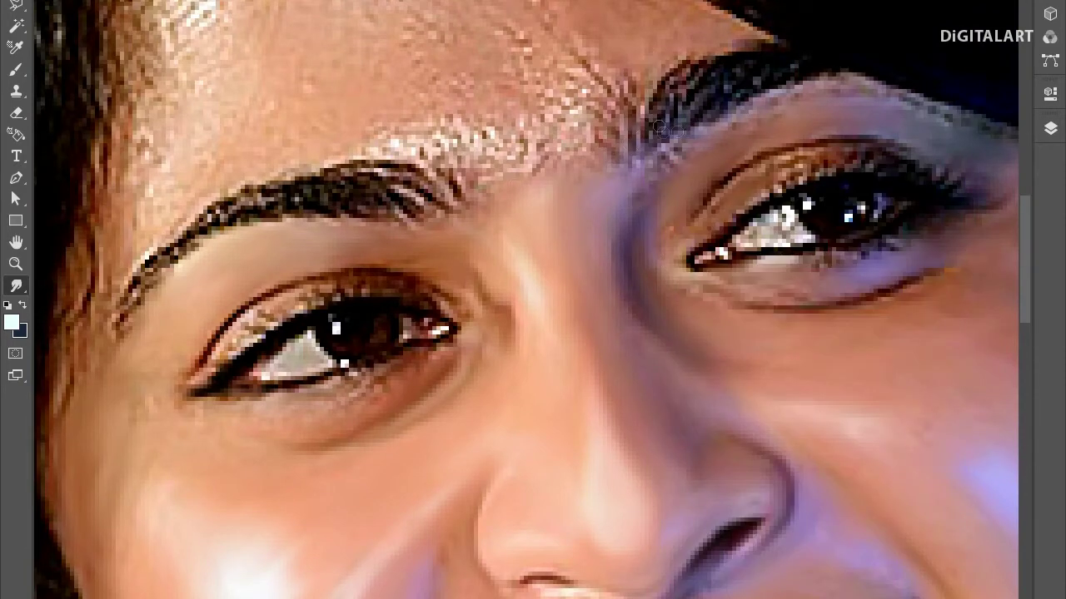
pyautogui.moveTo(509, 187); pyautogui.dragTo(591, 263)
pyautogui.moveTo(500, 225)
pyautogui.mouseDown()
pyautogui.moveTo(466, 215)
pyautogui.moveTo(533, 208)
pyautogui.moveTo(582, 238)
pyautogui.moveTo(595, 221)
pyautogui.moveTo(632, 267)
pyautogui.moveTo(670, 192)
pyautogui.moveTo(674, 150)
pyautogui.moveTo(593, 154)
pyautogui.moveTo(586, 297)
pyautogui.moveTo(745, 321)
pyautogui.moveTo(816, 304)
pyautogui.moveTo(766, 366)
pyautogui.moveTo(893, 307)
pyautogui.mouseUp()
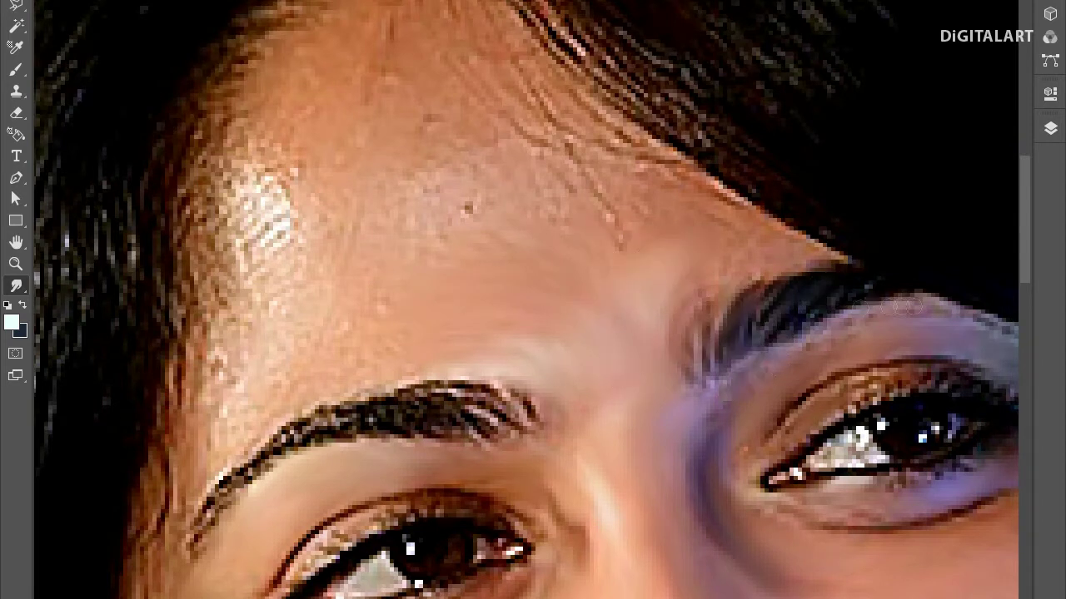
pyautogui.moveTo(727, 202)
pyautogui.mouseDown()
pyautogui.moveTo(578, 138)
pyautogui.moveTo(538, 104)
pyautogui.mouseUp()
pyautogui.moveTo(255, 378); pyautogui.dragTo(446, 262)
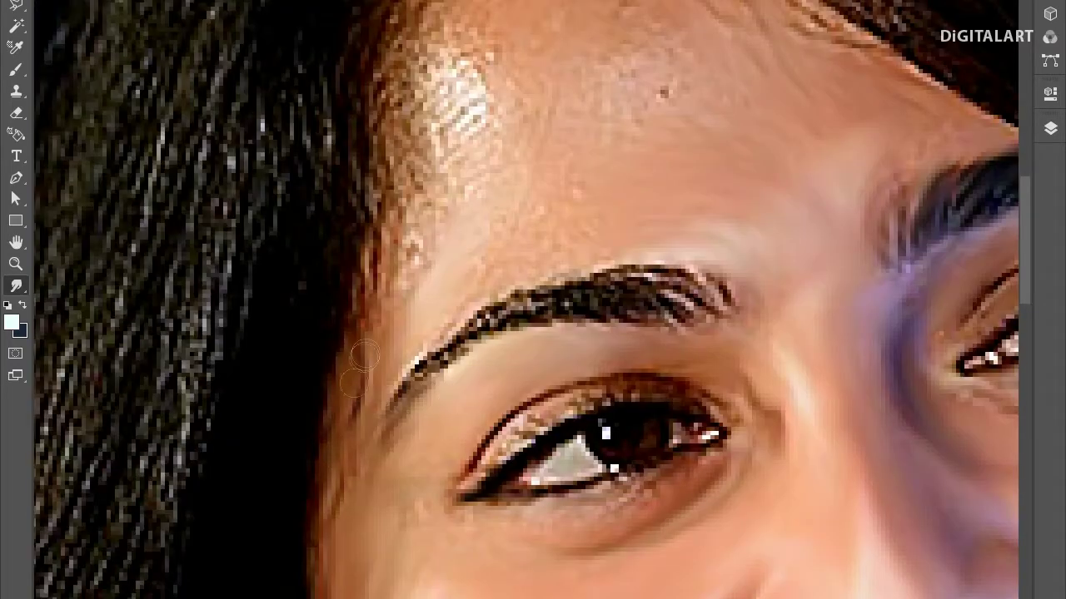
pyautogui.moveTo(368, 366)
pyautogui.mouseDown()
pyautogui.moveTo(616, 299)
pyautogui.moveTo(745, 316)
pyautogui.moveTo(650, 279)
pyautogui.moveTo(502, 295)
pyautogui.mouseUp()
# Blend the temple shine and forehead skin into the hairline strands.
pyautogui.moveTo(438, 248); pyautogui.dragTo(408, 292)
pyautogui.moveTo(518, 175)
pyautogui.mouseDown()
pyautogui.moveTo(599, 219)
pyautogui.moveTo(571, 142)
pyautogui.moveTo(487, 107)
pyautogui.moveTo(412, 212)
pyautogui.moveTo(378, 308)
pyautogui.mouseUp()
pyautogui.scroll(5, 408, 300)
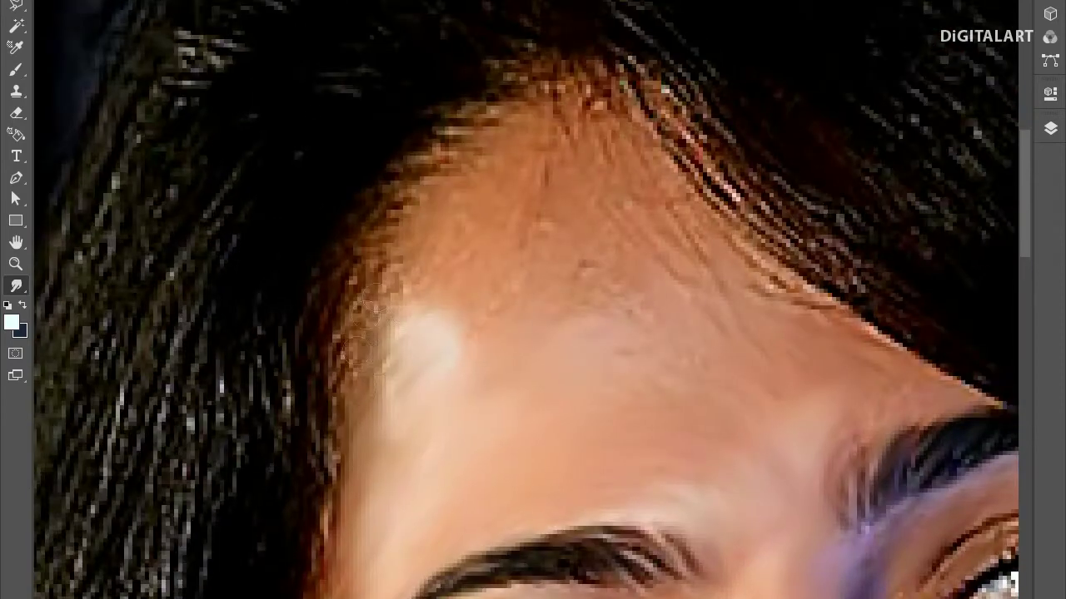
pyautogui.moveTo(411, 360)
pyautogui.mouseDown()
pyautogui.moveTo(437, 178)
pyautogui.moveTo(506, 75)
pyautogui.mouseUp()
pyautogui.moveTo(582, 88); pyautogui.dragTo(635, 221)
pyautogui.moveTo(503, 220)
pyautogui.mouseDown()
pyautogui.moveTo(518, 283)
pyautogui.moveTo(542, 174)
pyautogui.moveTo(598, 308)
pyautogui.moveTo(601, 431)
pyautogui.moveTo(647, 362)
pyautogui.moveTo(671, 158)
pyautogui.moveTo(816, 388)
pyautogui.mouseUp()
pyautogui.hotkey('ctrl', '-')
pyautogui.hotkey('ctrl', '-')
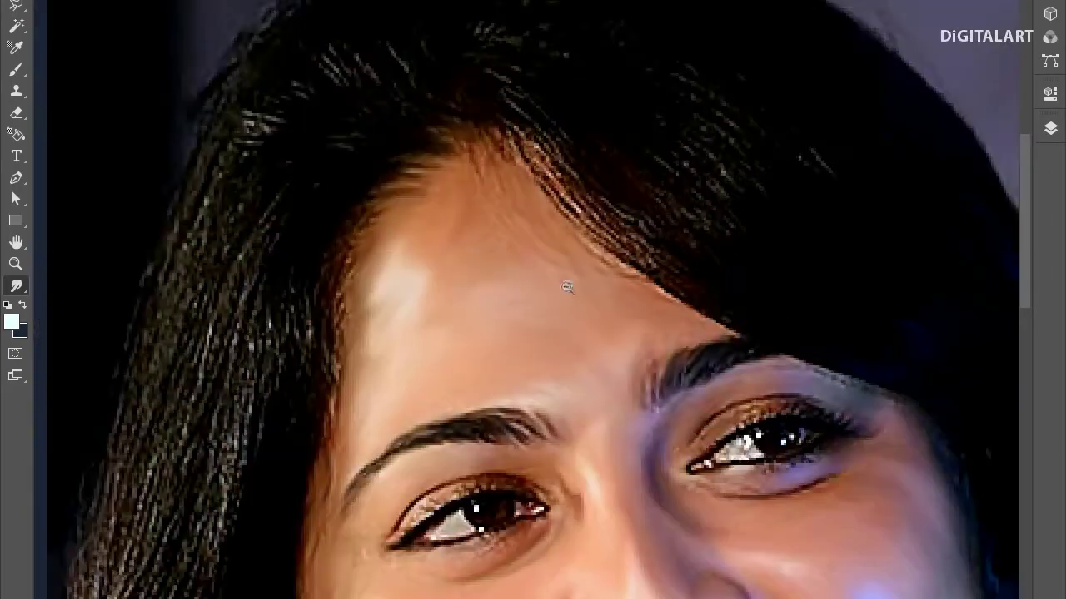
pyautogui.hotkey('ctrl', '-')
pyautogui.hotkey('ctrl', '+')
pyautogui.hotkey('ctrl', '+')
pyautogui.hotkey('ctrl', '+')
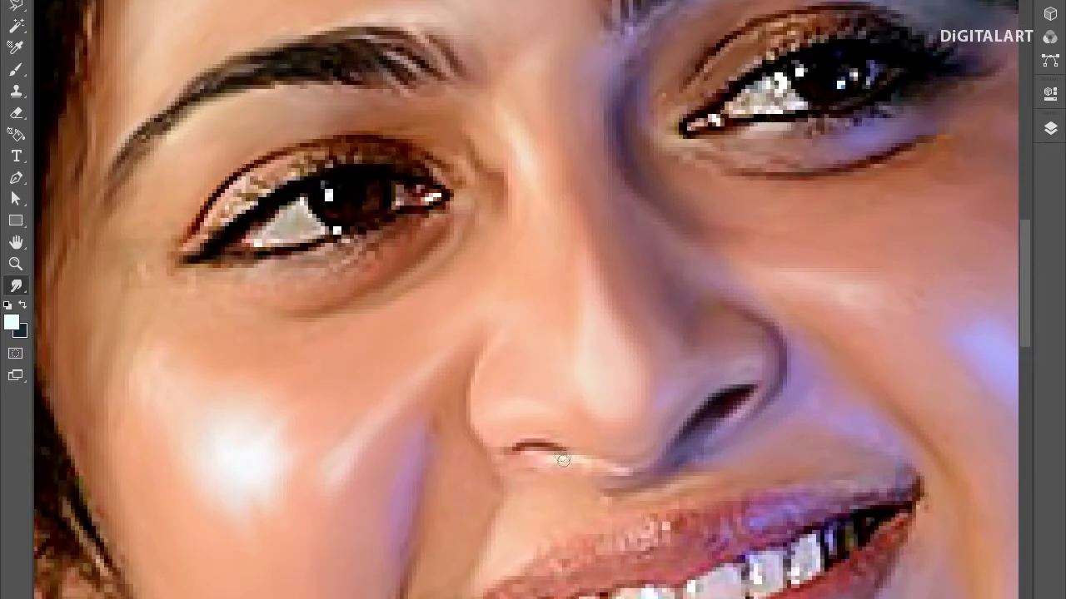
pyautogui.press('F7')
pyautogui.press('b')
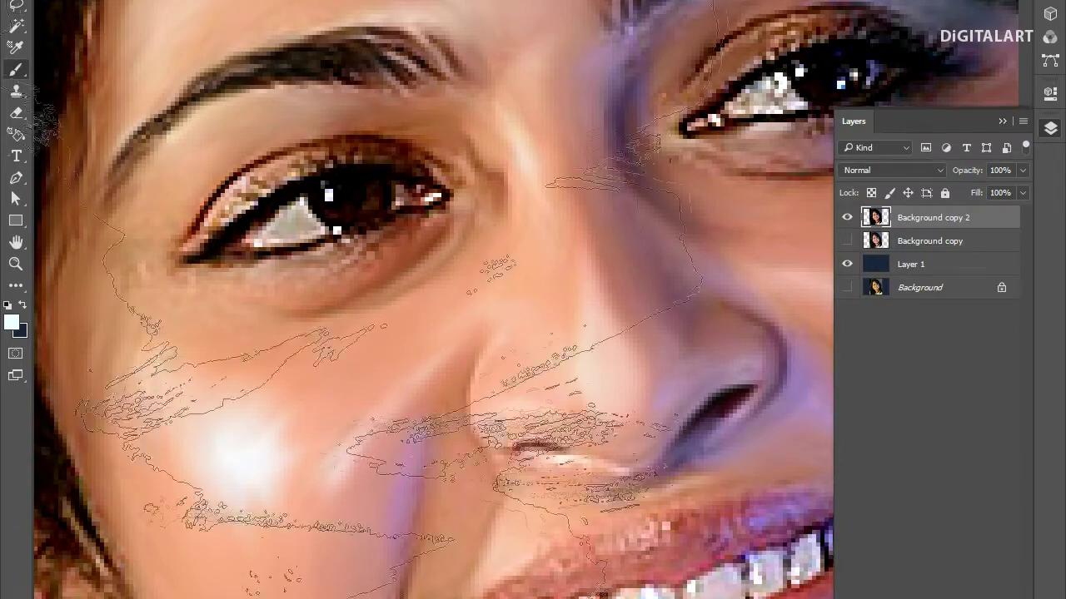
pyautogui.click(16, 285)
pyautogui.click(83, 546)
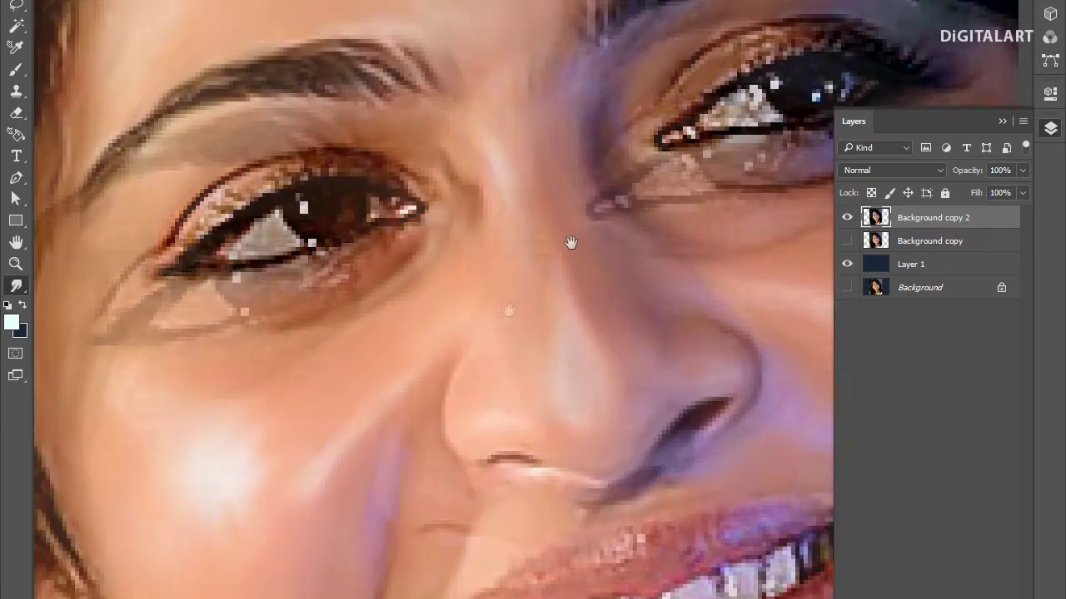
pyautogui.scroll(-2, 537, 151)
pyautogui.press('F7')
pyautogui.scroll(3, 493, 263)
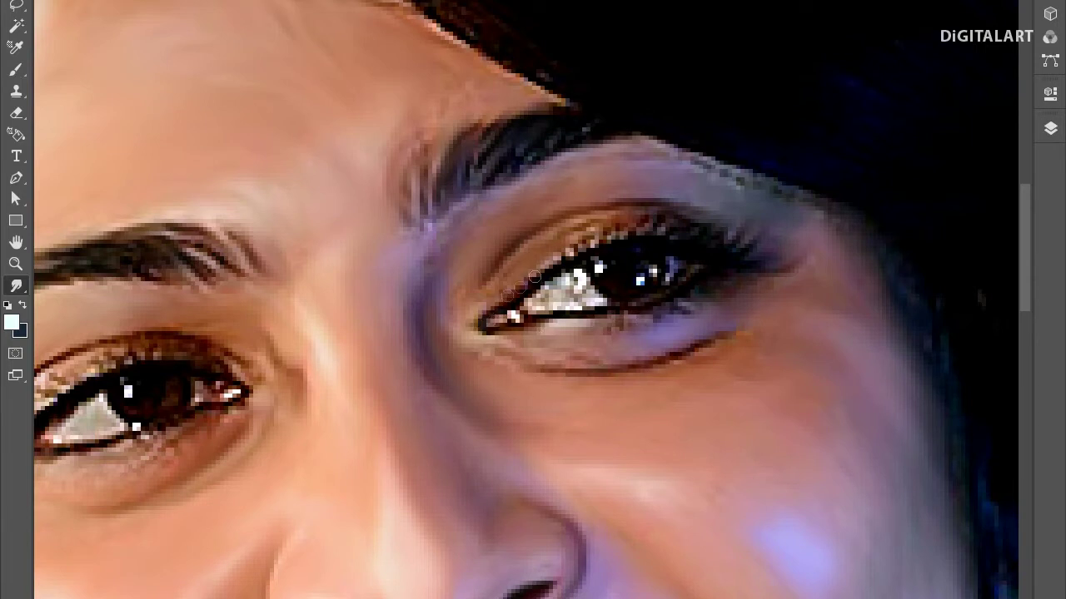
# Smudge the right eye's white, iris, speckled brow-bone edge and lower eyelid.
pyautogui.moveTo(552, 260); pyautogui.dragTo(592, 301)
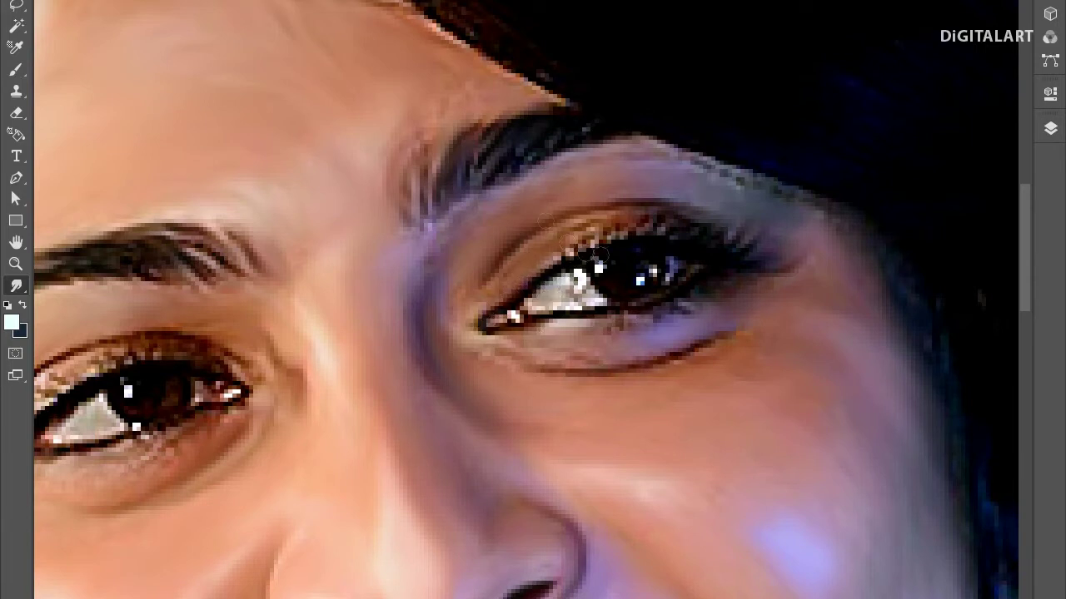
pyautogui.moveTo(584, 277)
pyautogui.mouseDown()
pyautogui.moveTo(625, 295)
pyautogui.moveTo(668, 280)
pyautogui.moveTo(603, 270)
pyautogui.moveTo(594, 247)
pyautogui.moveTo(565, 258)
pyautogui.moveTo(666, 226)
pyautogui.moveTo(571, 267)
pyautogui.moveTo(512, 323)
pyautogui.moveTo(493, 325)
pyautogui.moveTo(506, 310)
pyautogui.mouseUp()
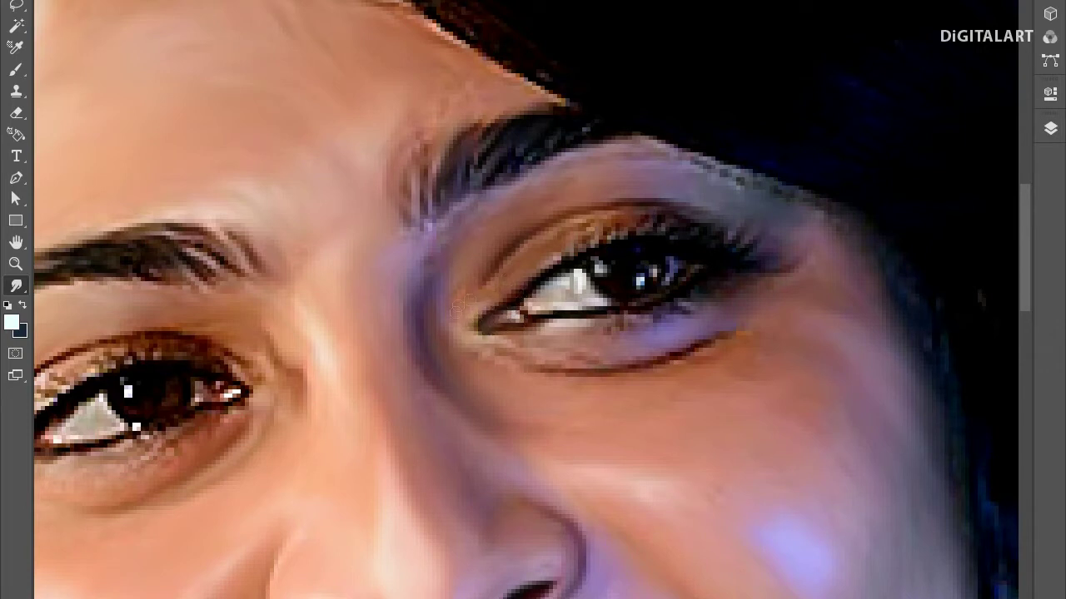
pyautogui.moveTo(654, 158)
pyautogui.mouseDown()
pyautogui.moveTo(785, 185)
pyautogui.moveTo(749, 190)
pyautogui.mouseUp()
pyautogui.moveTo(733, 340)
pyautogui.mouseDown()
pyautogui.moveTo(685, 358)
pyautogui.moveTo(558, 363)
pyautogui.mouseUp()
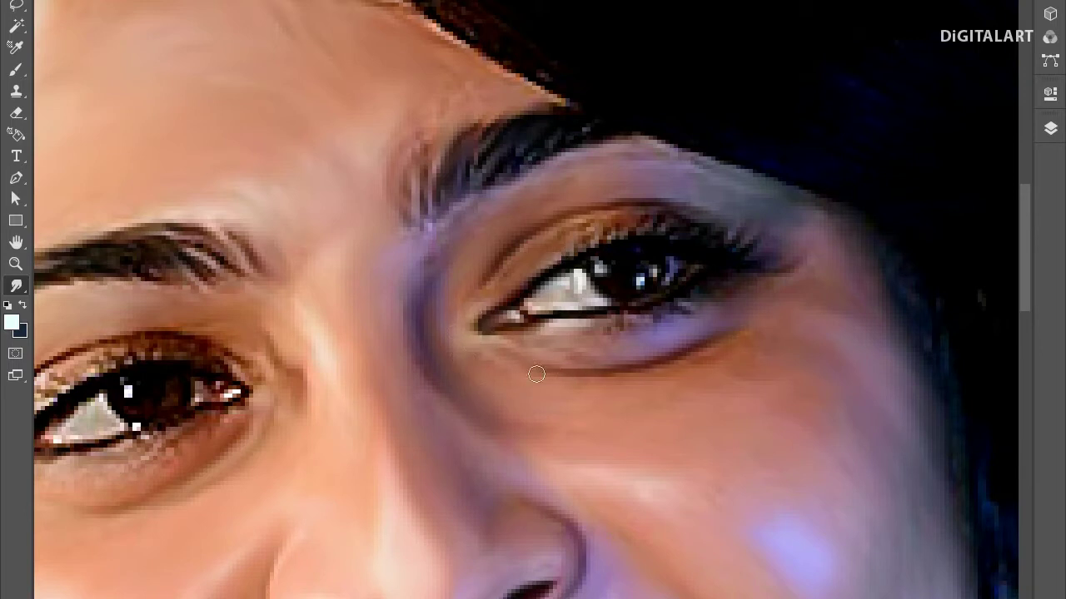
pyautogui.moveTo(530, 306); pyautogui.dragTo(505, 261)
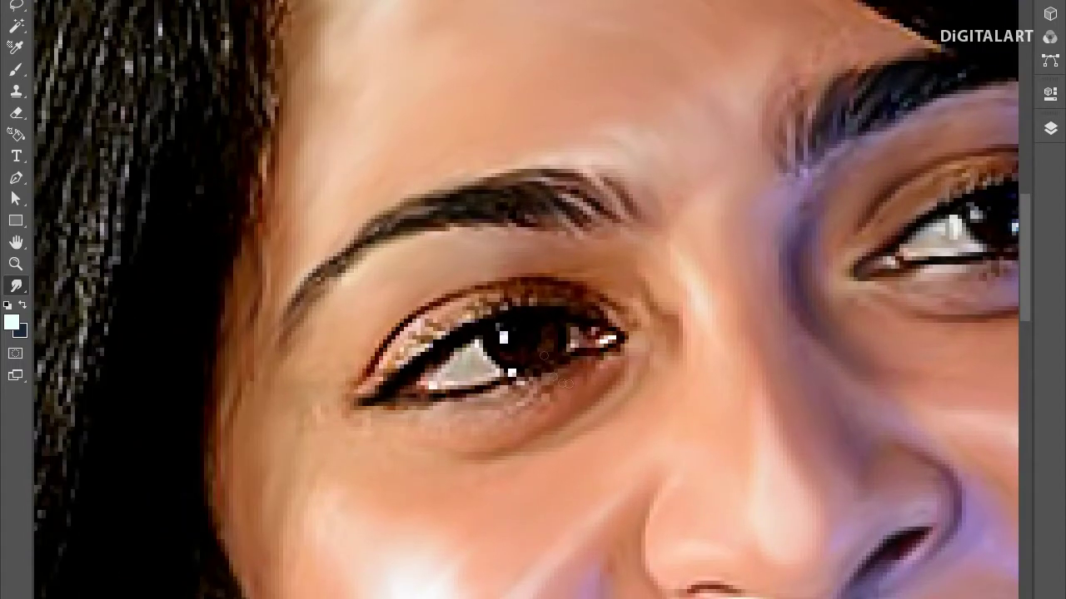
# Smudge the left eye's lower and upper lids, iris edge, outer-corner highlight and eyebrow underside.
pyautogui.moveTo(463, 389); pyautogui.dragTo(531, 414)
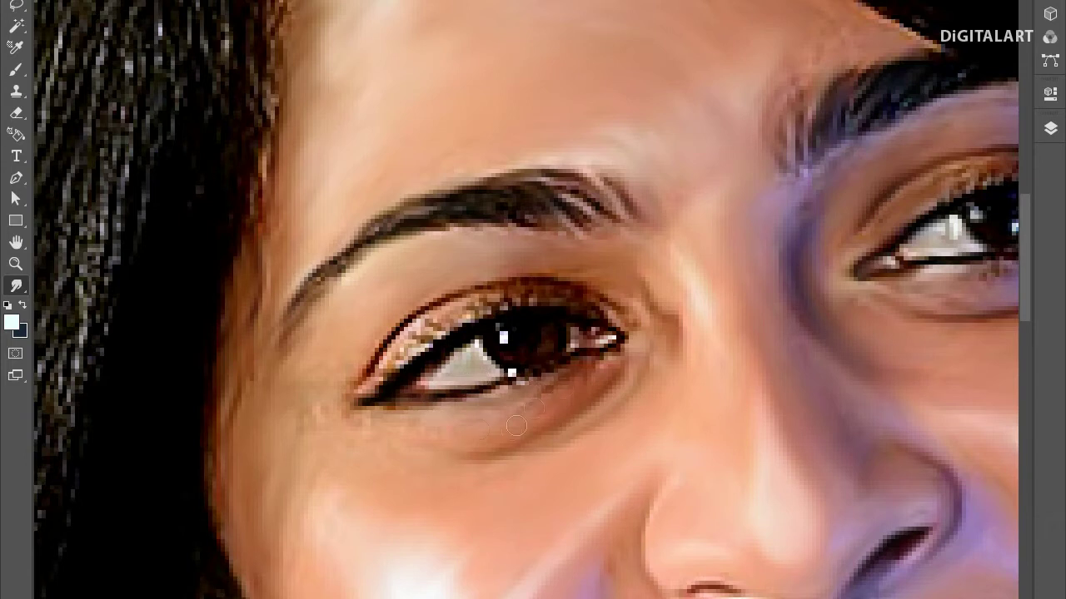
pyautogui.moveTo(374, 366); pyautogui.dragTo(500, 278)
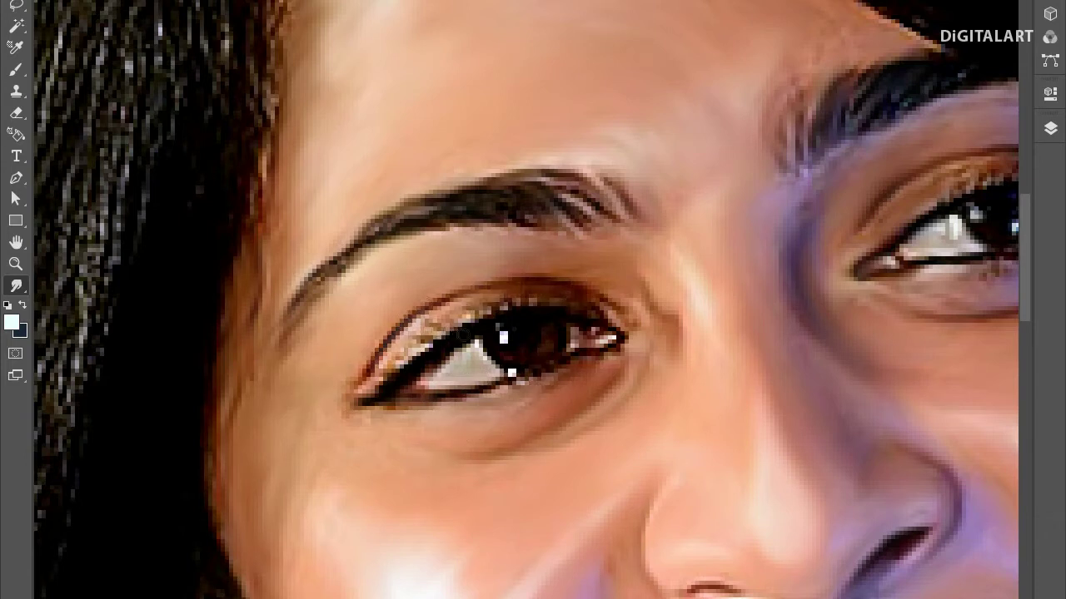
pyautogui.moveTo(490, 350); pyautogui.dragTo(493, 375)
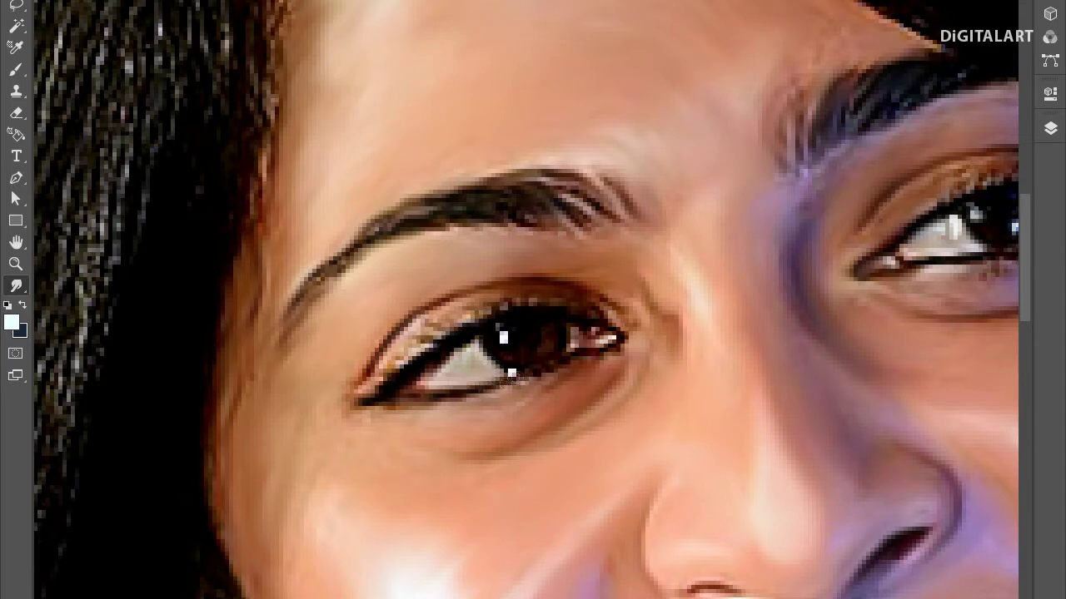
pyautogui.moveTo(601, 345); pyautogui.dragTo(614, 343)
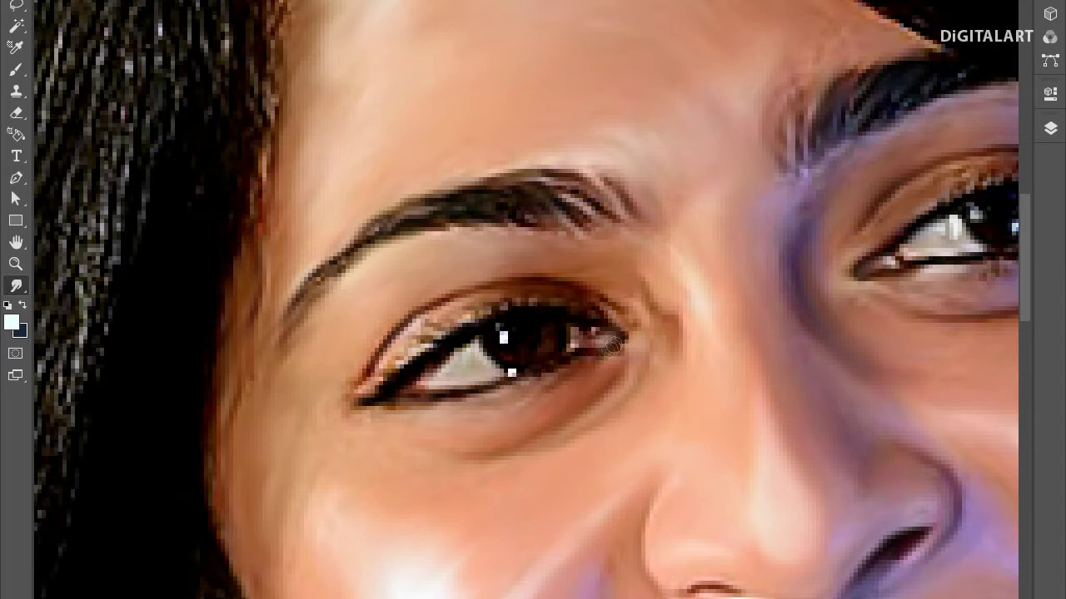
pyautogui.moveTo(345, 428); pyautogui.dragTo(366, 427)
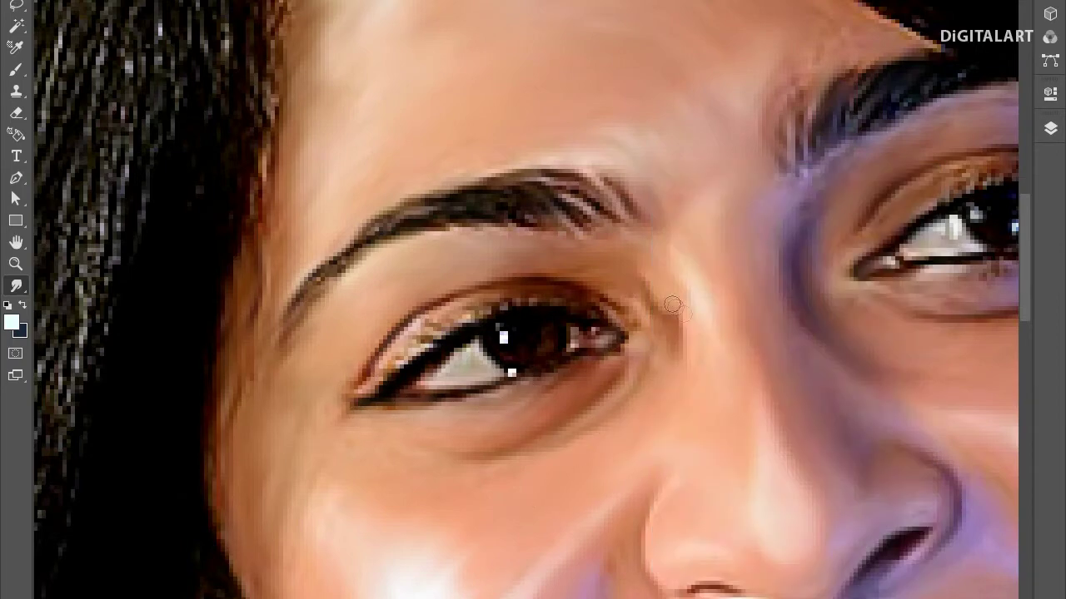
pyautogui.moveTo(515, 241); pyautogui.dragTo(441, 223)
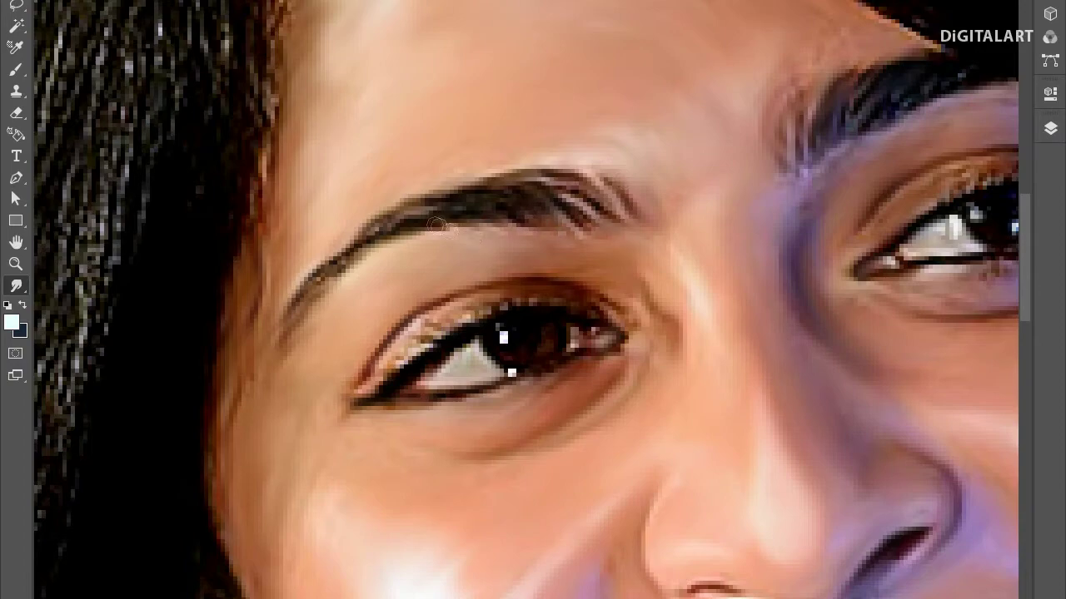
# Bring the smiling mouth into close view.
pyautogui.hscroll(5, 424, 182)
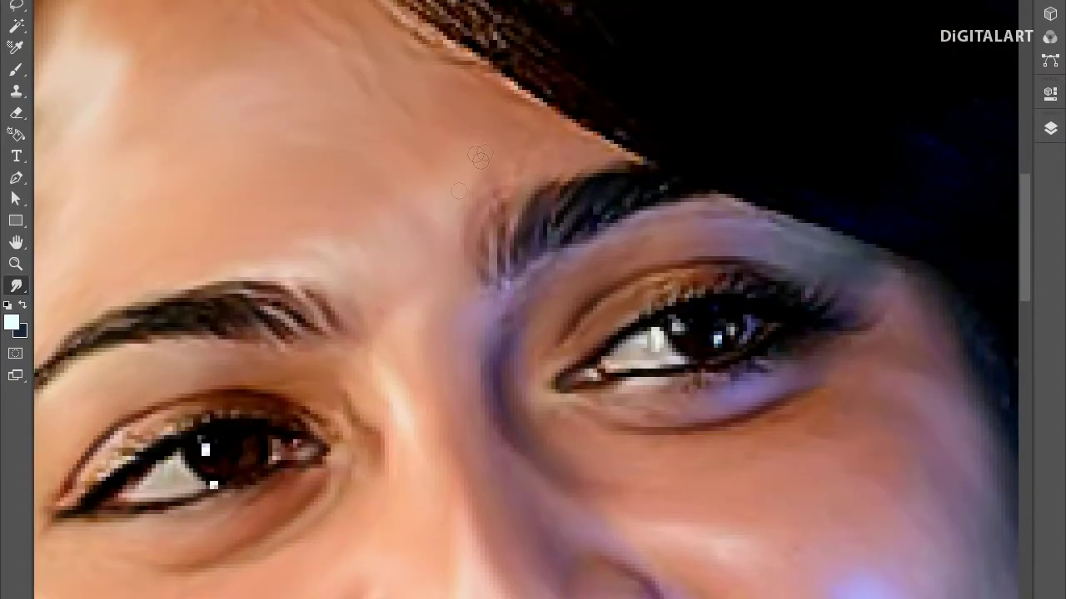
pyautogui.press('h')
pyautogui.moveTo(480, 157); pyautogui.dragTo(581, 354)
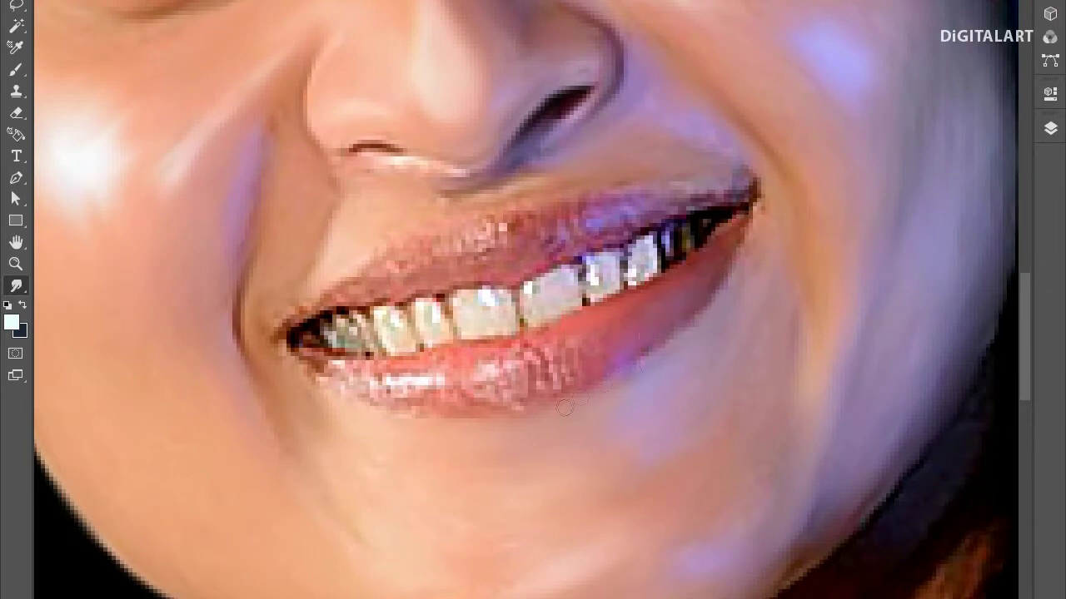
# Smooth the speckled lower lip and the blotchy pink patches on the upper lip above the teeth.
pyautogui.moveTo(564, 358); pyautogui.dragTo(440, 400)
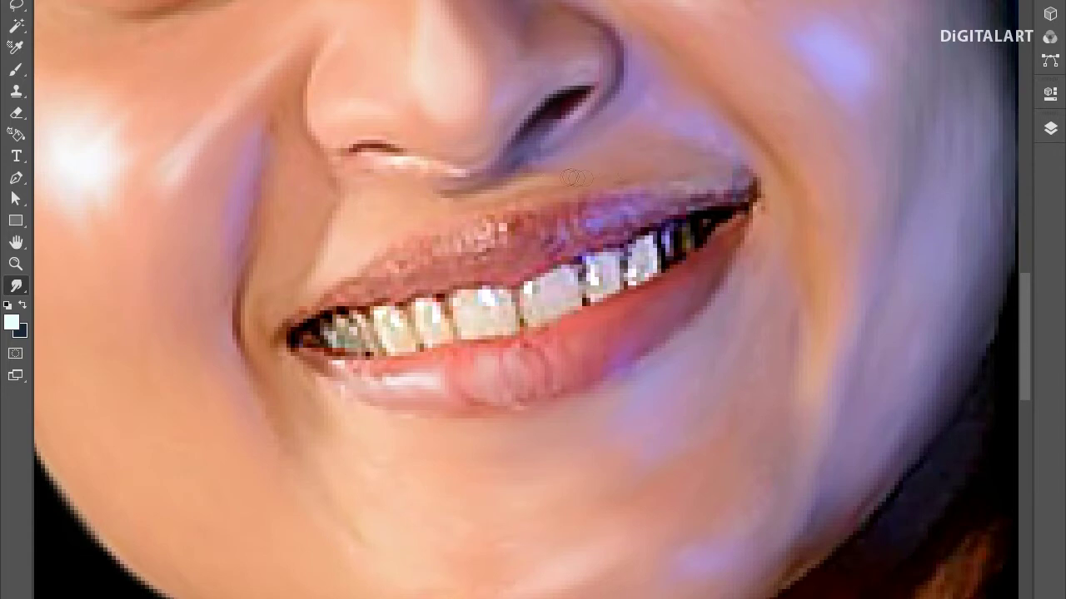
pyautogui.moveTo(470, 250); pyautogui.dragTo(491, 242)
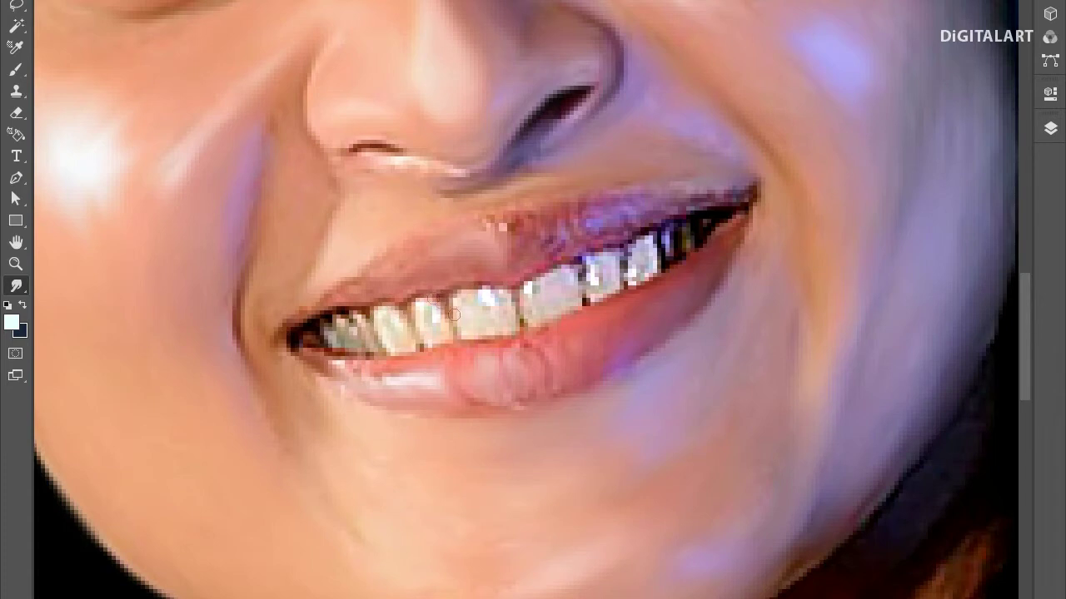
pyautogui.click(502, 225)
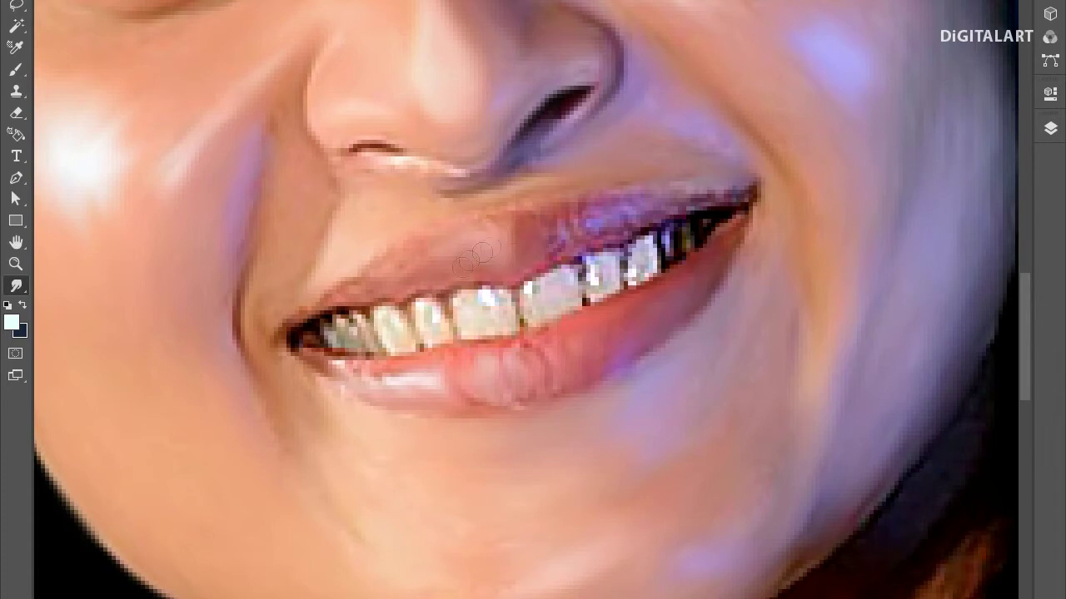
pyautogui.click(565, 237)
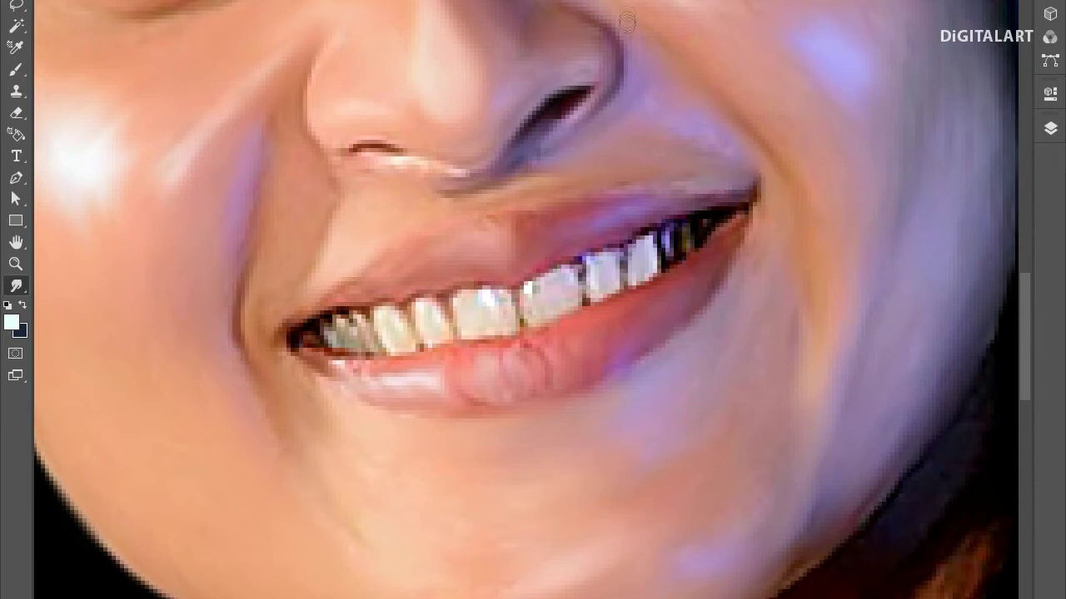
pyautogui.scroll(3, 590, 265)
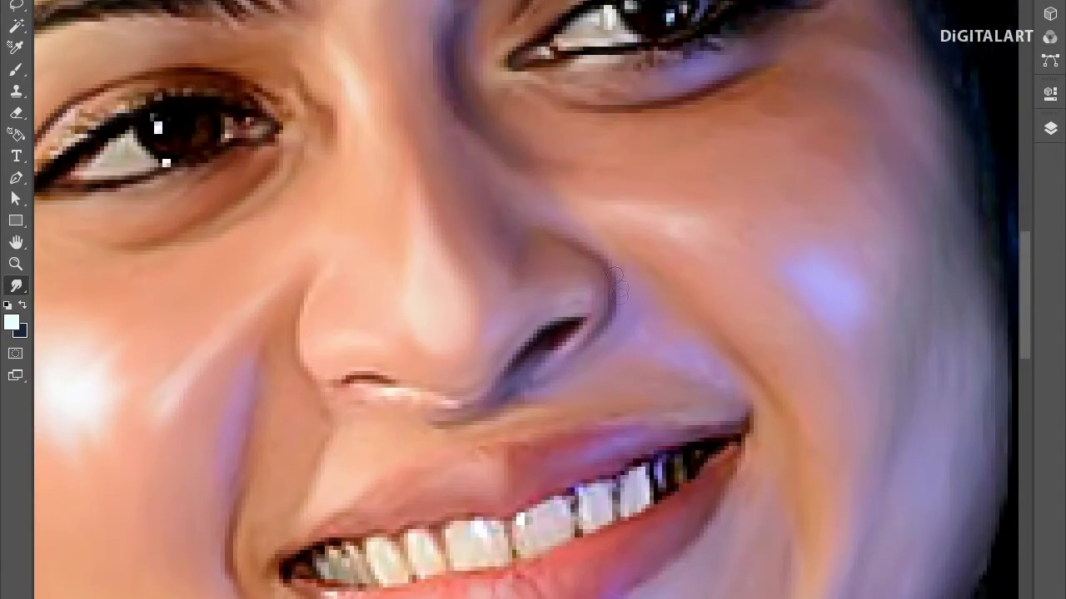
pyautogui.scroll(2, 601, 255)
pyautogui.scroll(2, 588, 240)
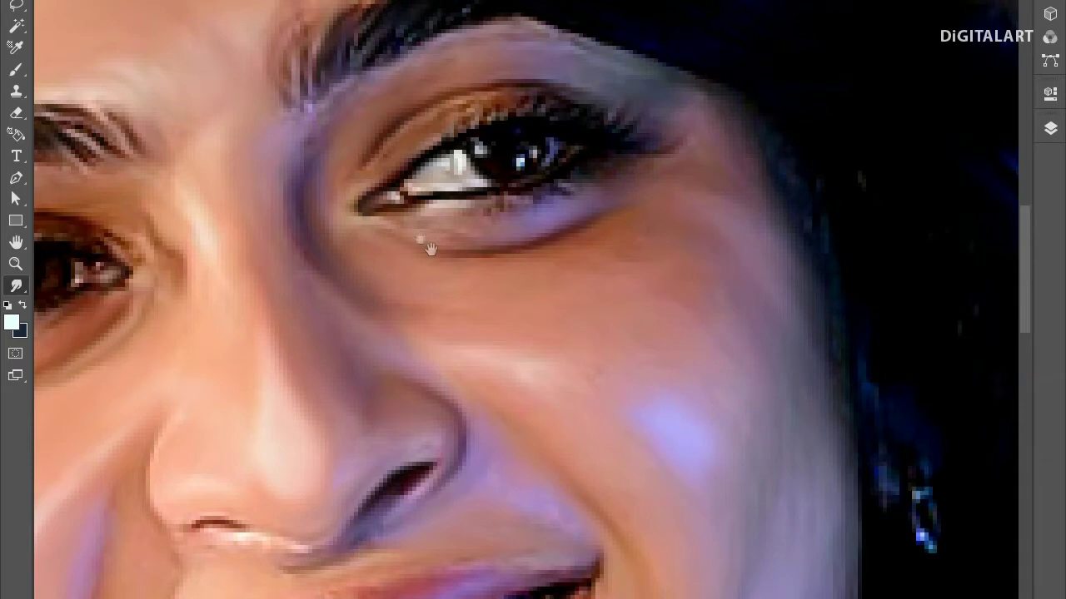
pyautogui.moveTo(430, 249); pyautogui.dragTo(685, 388)
pyautogui.moveTo(316, 349)
pyautogui.mouseDown()
pyautogui.moveTo(387, 267)
pyautogui.moveTo(389, 279)
pyautogui.mouseUp()
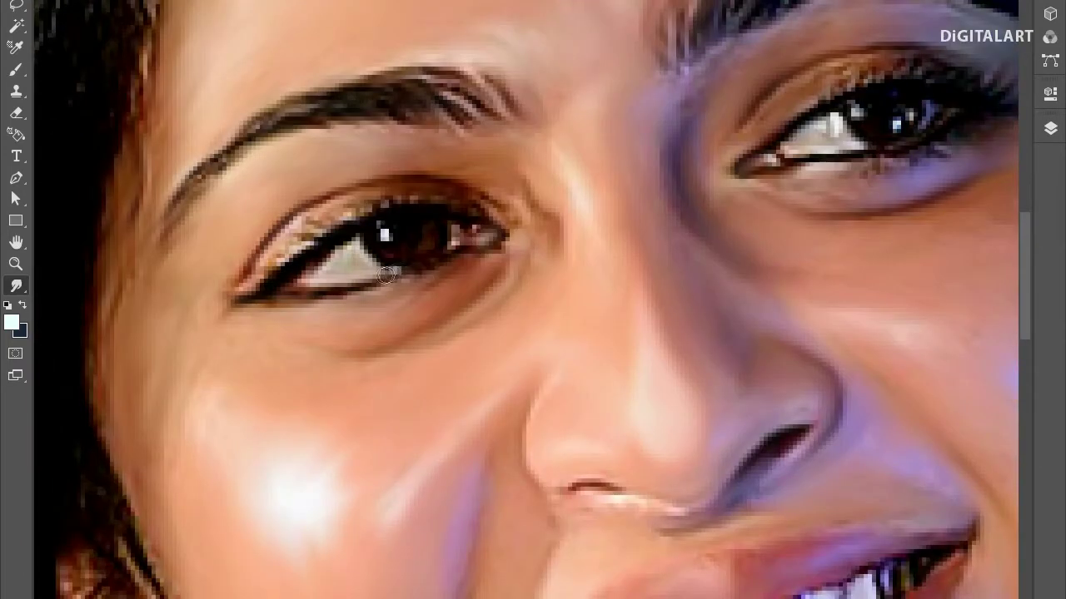
pyautogui.keyDown('alt'); pyautogui.click(482, 328); pyautogui.keyUp('alt')
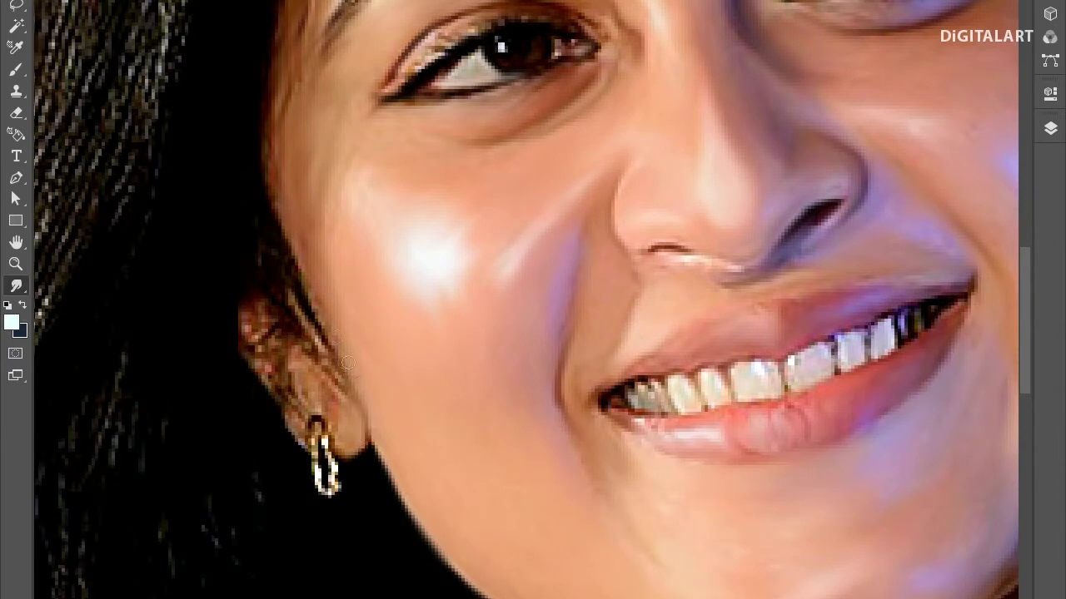
pyautogui.moveTo(342, 438); pyautogui.dragTo(300, 428)
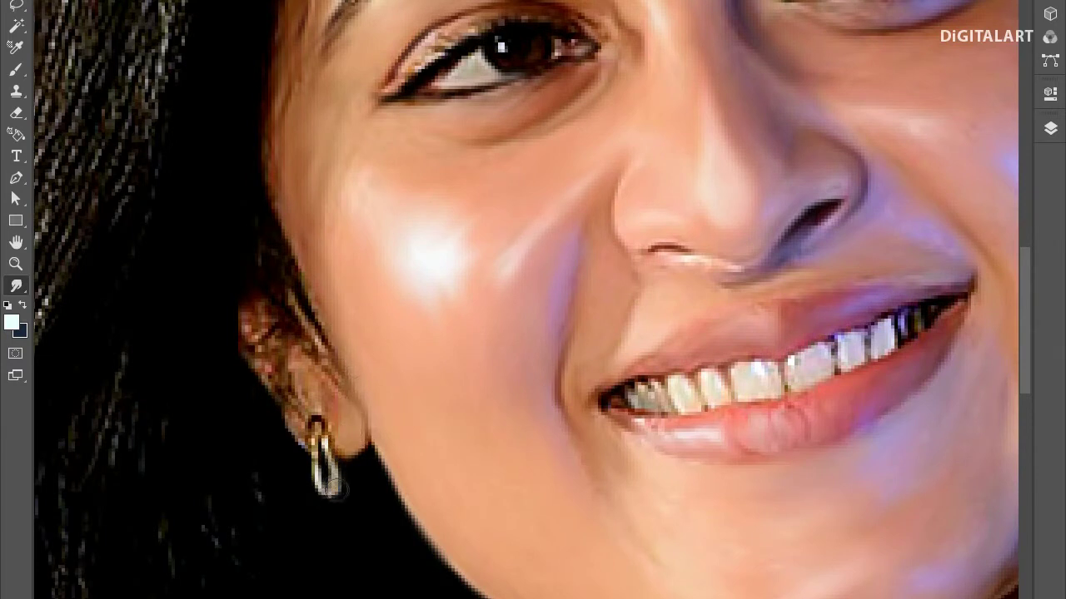
pyautogui.hotkey('ctrl', 'z')
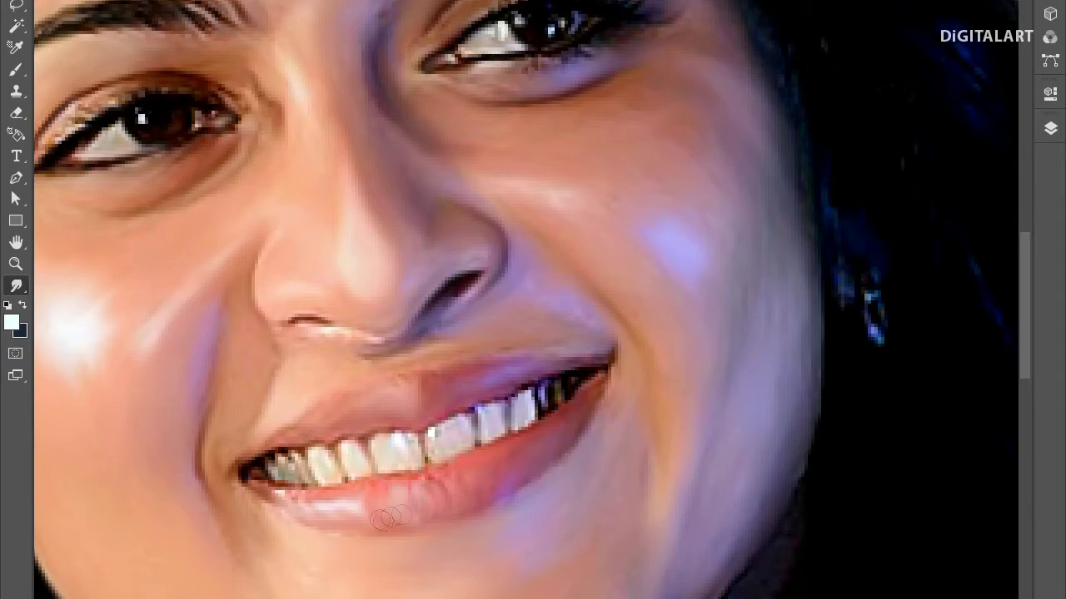
# Bring the chin and neck into view and smudge away the stray hair over the neck.
pyautogui.scroll(5, 398, 522)
pyautogui.hscroll(-3, 398, 522)
pyautogui.keyDown('alt'); pyautogui.click(545, 359); pyautogui.keyUp('alt')
pyautogui.click(512, 333)
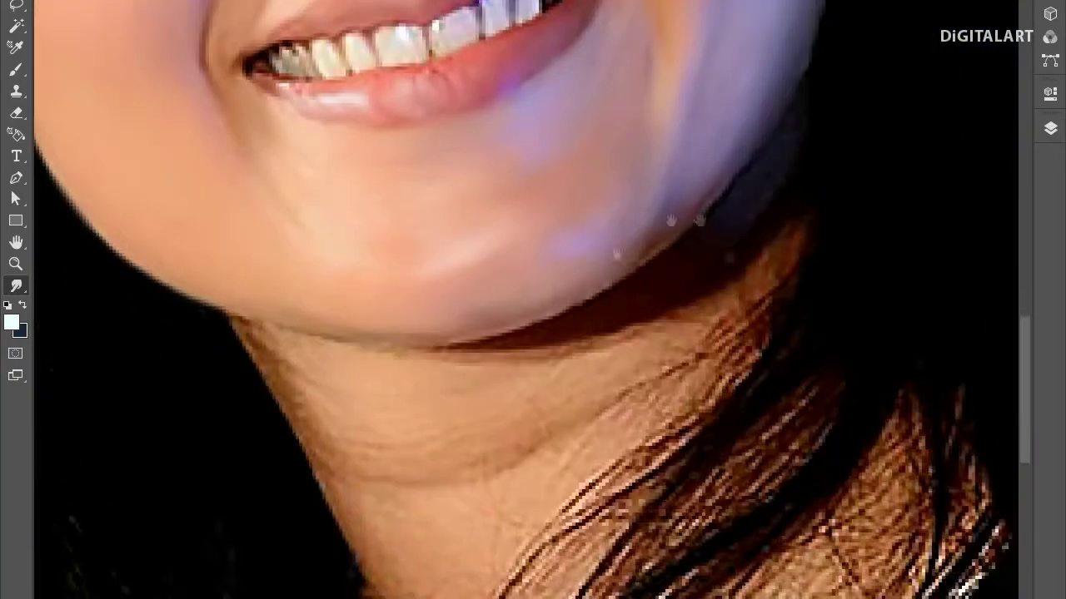
pyautogui.moveTo(698, 332); pyautogui.dragTo(480, 389)
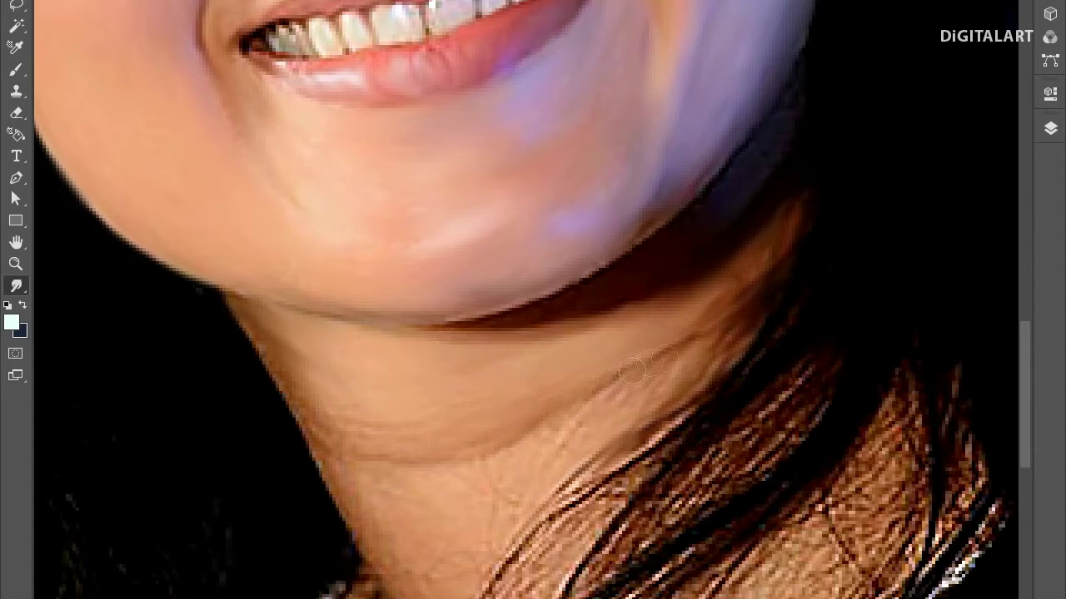
# Smear the white collar edge into the hair and smudge the dark strands over the shirt.
pyautogui.scroll(-3, 481, 457)
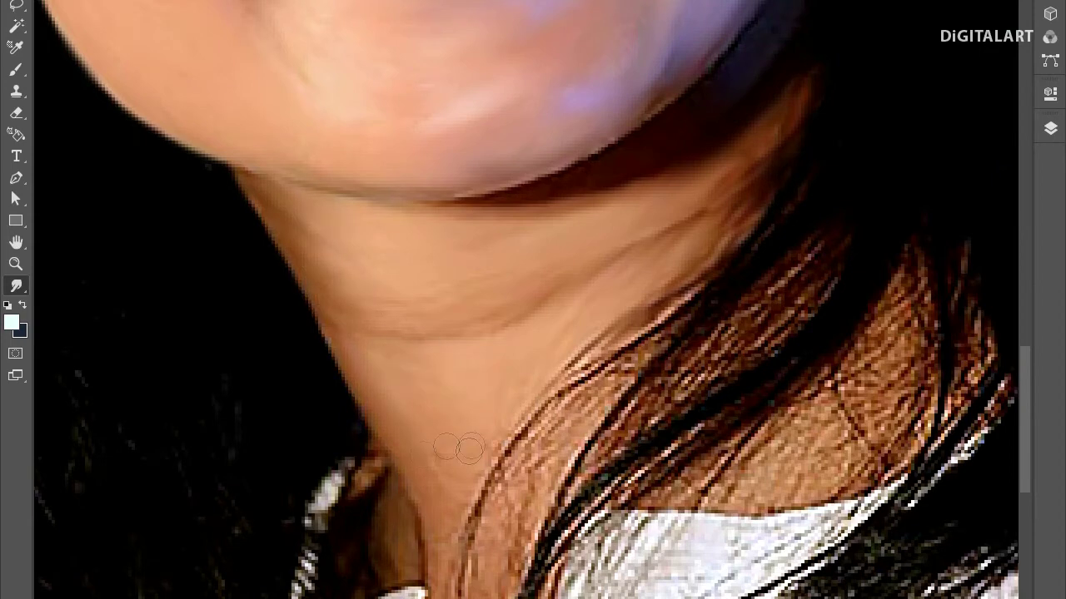
pyautogui.scroll(-3, 575, 291)
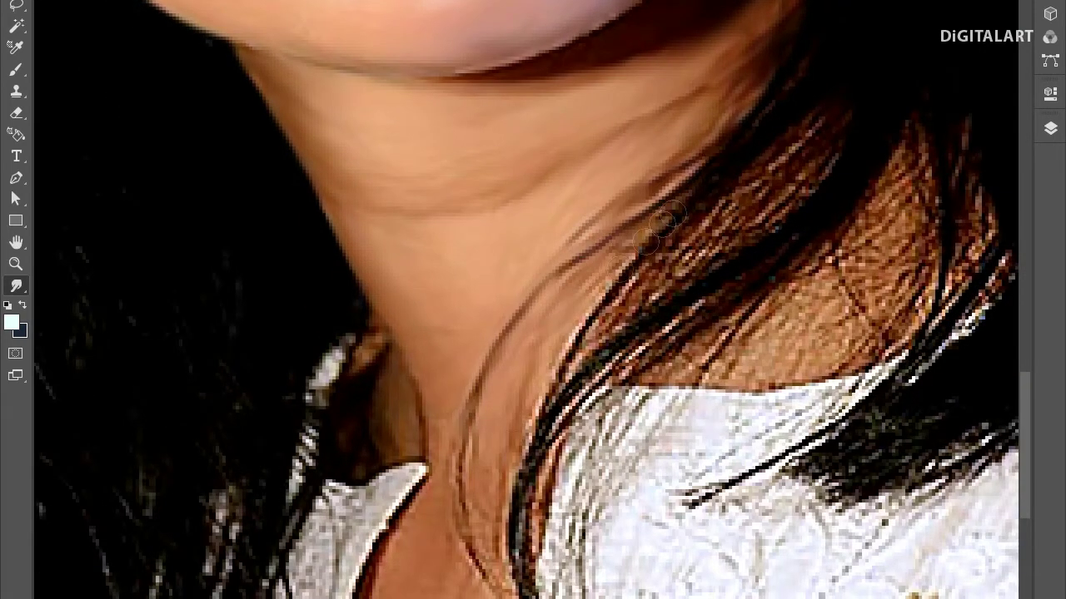
pyautogui.scroll(-3, 441, 328)
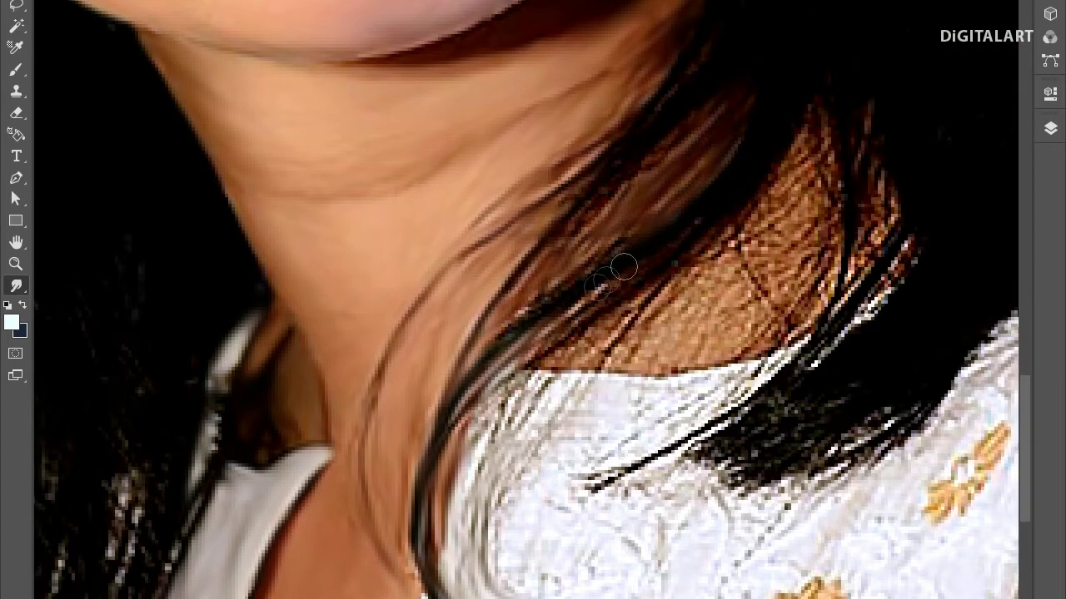
pyautogui.moveTo(546, 385); pyautogui.dragTo(483, 517)
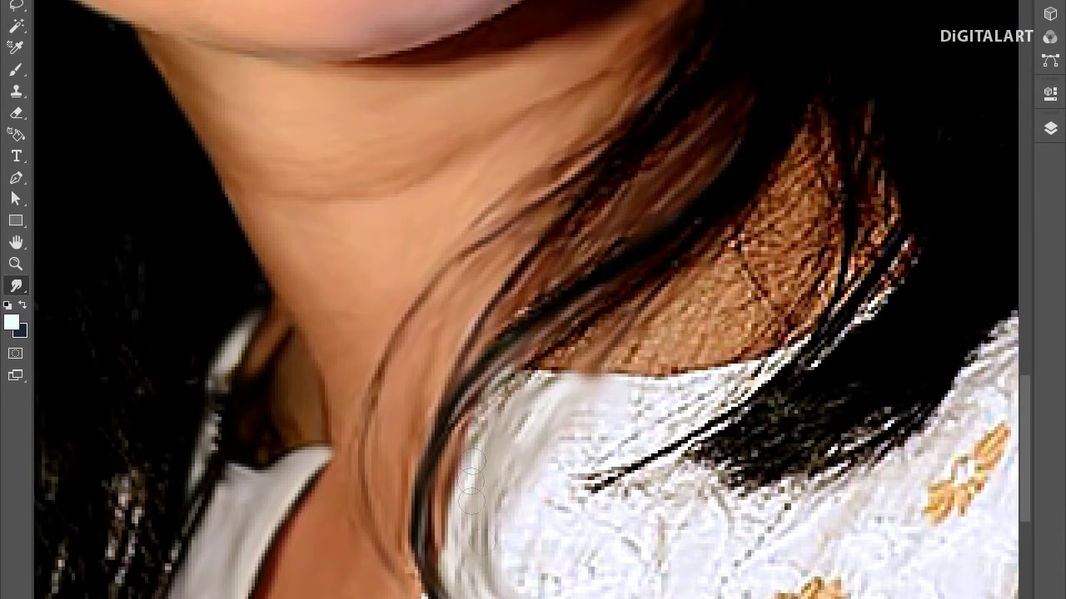
pyautogui.moveTo(583, 483); pyautogui.dragTo(799, 441)
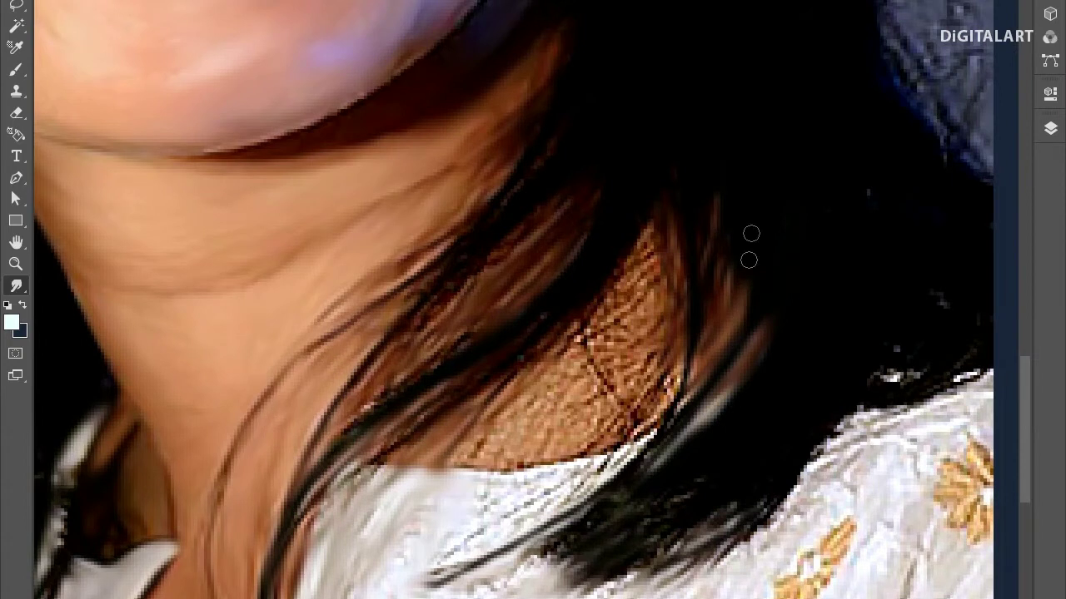
# Blend the orange hair strand into the dark hair and soften the embroidered collar flowers.
pyautogui.moveTo(637, 300); pyautogui.dragTo(651, 200)
pyautogui.moveTo(620, 290); pyautogui.dragTo(587, 391)
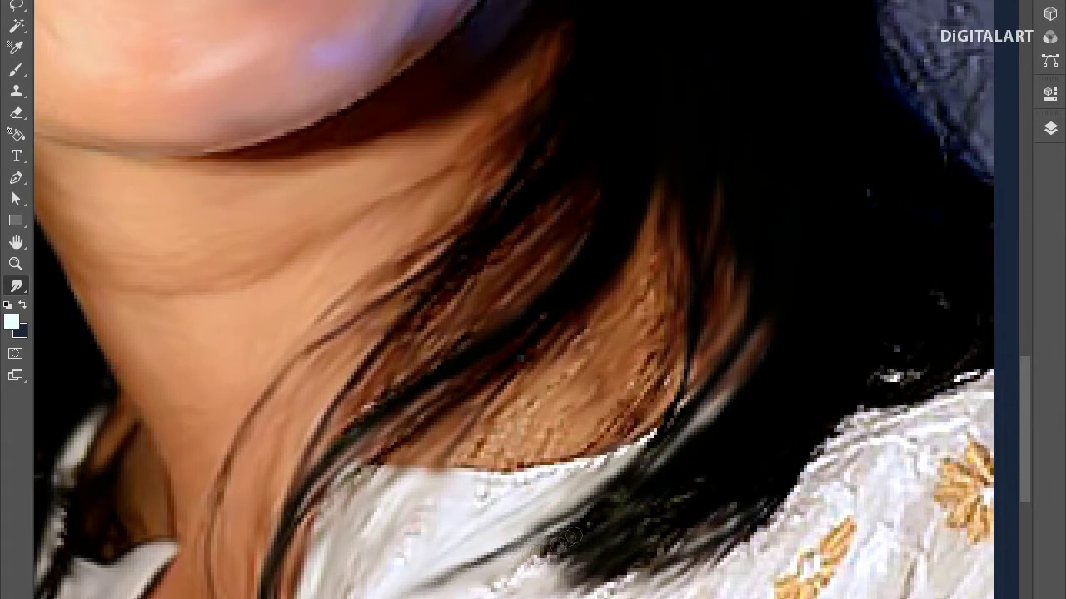
pyautogui.moveTo(629, 498); pyautogui.dragTo(611, 263)
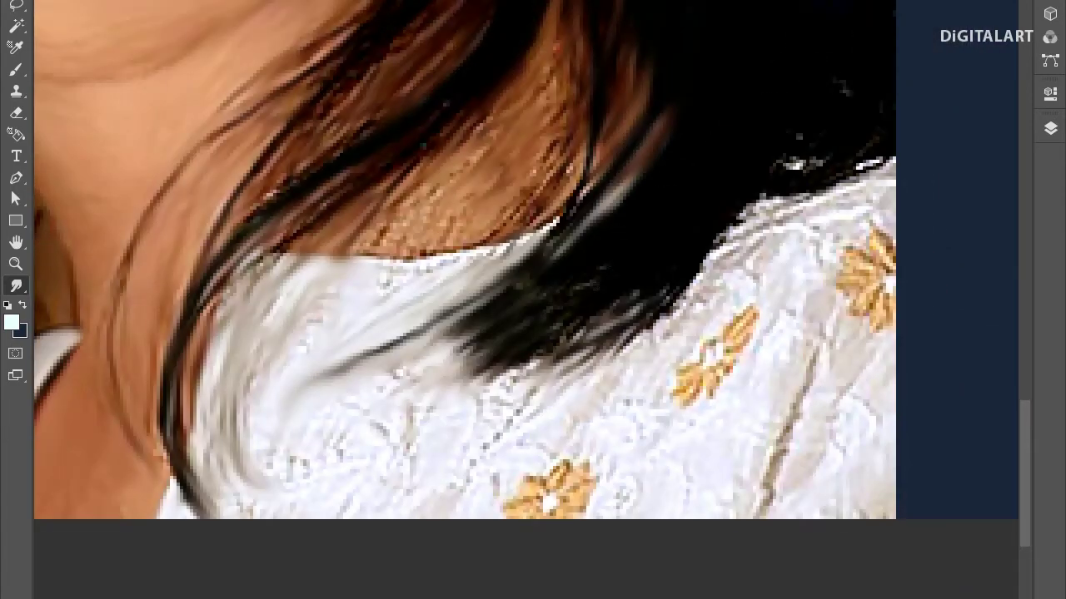
pyautogui.moveTo(533, 386)
pyautogui.mouseDown()
pyautogui.moveTo(724, 208)
pyautogui.moveTo(407, 480)
pyautogui.mouseUp()
pyautogui.moveTo(556, 462); pyautogui.dragTo(566, 503)
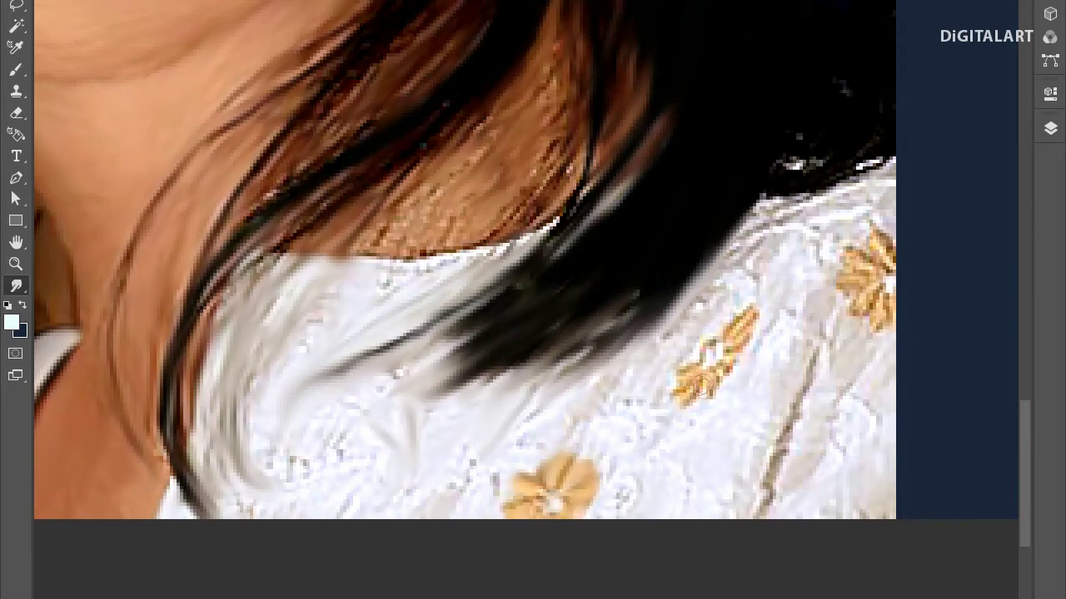
pyautogui.moveTo(678, 395); pyautogui.dragTo(749, 331)
# Push the white collar into the hair edge and streak its right edge into the background.
pyautogui.moveTo(749, 241)
pyautogui.mouseDown()
pyautogui.moveTo(868, 173)
pyautogui.moveTo(795, 283)
pyautogui.mouseUp()
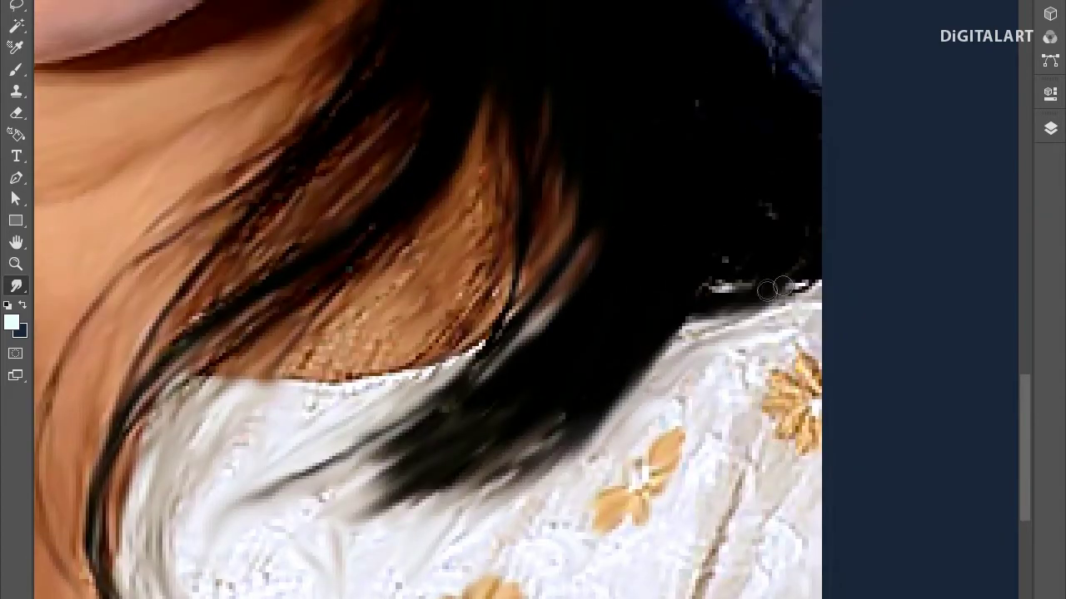
pyautogui.moveTo(839, 311)
pyautogui.mouseDown()
pyautogui.moveTo(846, 416)
pyautogui.moveTo(799, 543)
pyautogui.moveTo(828, 591)
pyautogui.mouseUp()
pyautogui.scroll(-5, 824, 488)
pyautogui.scroll(2, 799, 500)
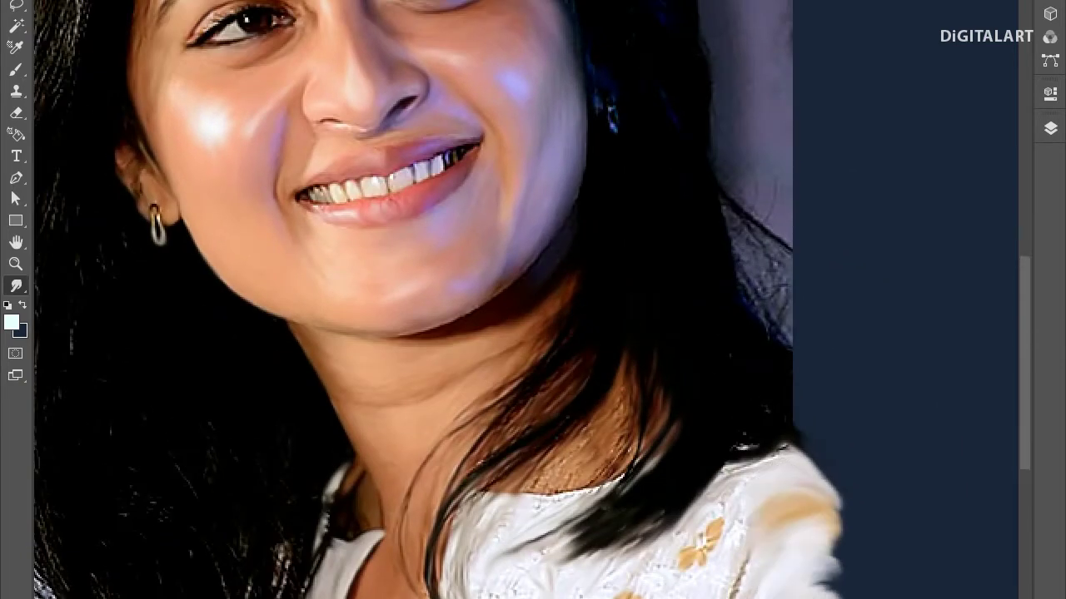
pyautogui.moveTo(753, 533); pyautogui.dragTo(915, 518)
pyautogui.moveTo(734, 542); pyautogui.dragTo(716, 569)
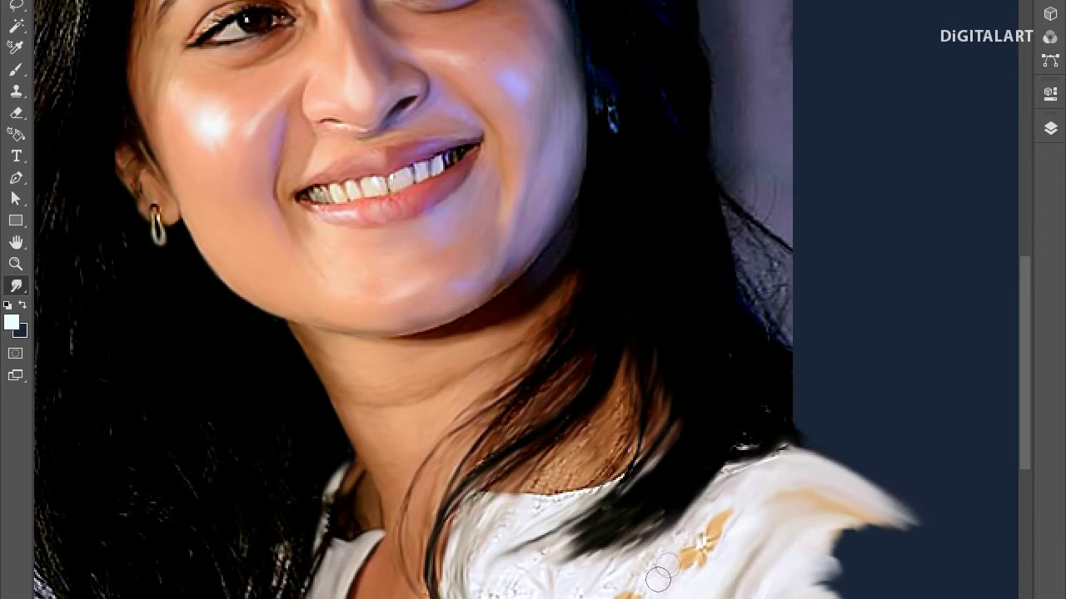
# Darken the right hair edge beside the face and feather it into the background.
pyautogui.moveTo(693, 455); pyautogui.dragTo(636, 527)
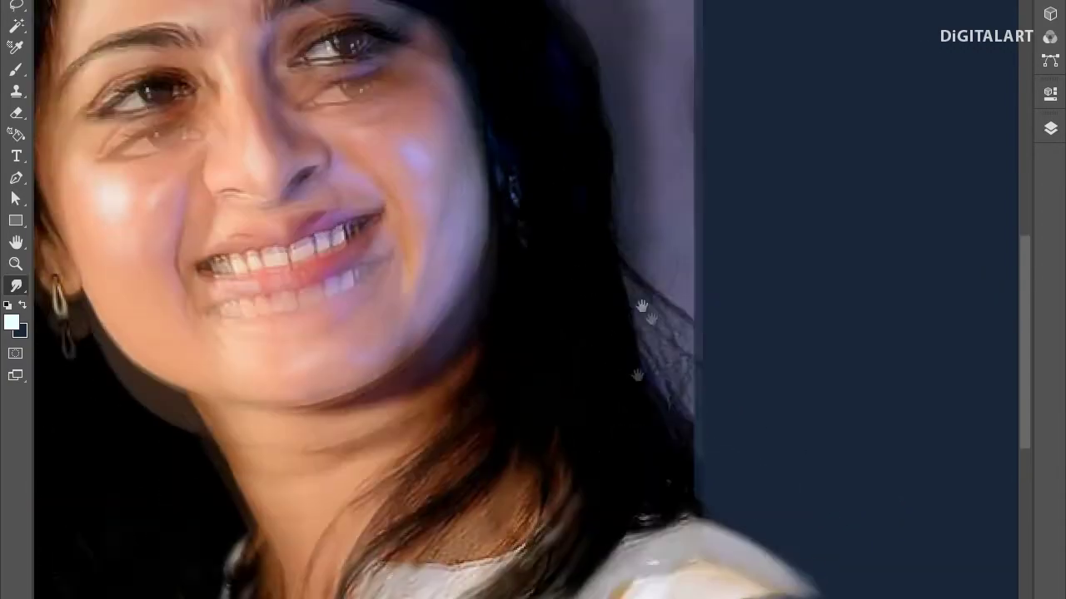
pyautogui.moveTo(600, 431); pyautogui.dragTo(408, 315)
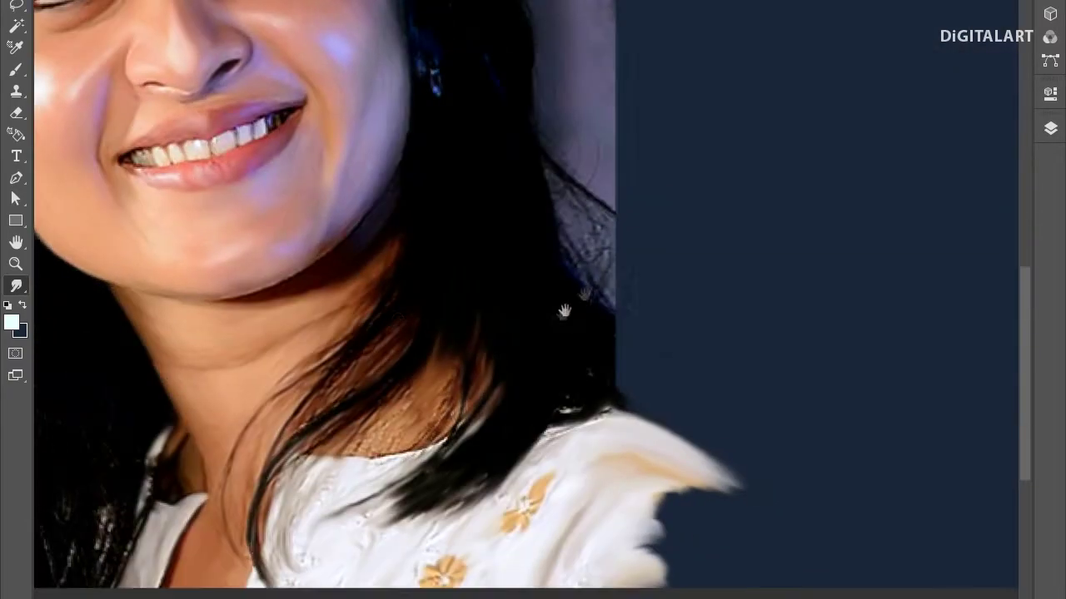
pyautogui.scroll(3, 387, 283)
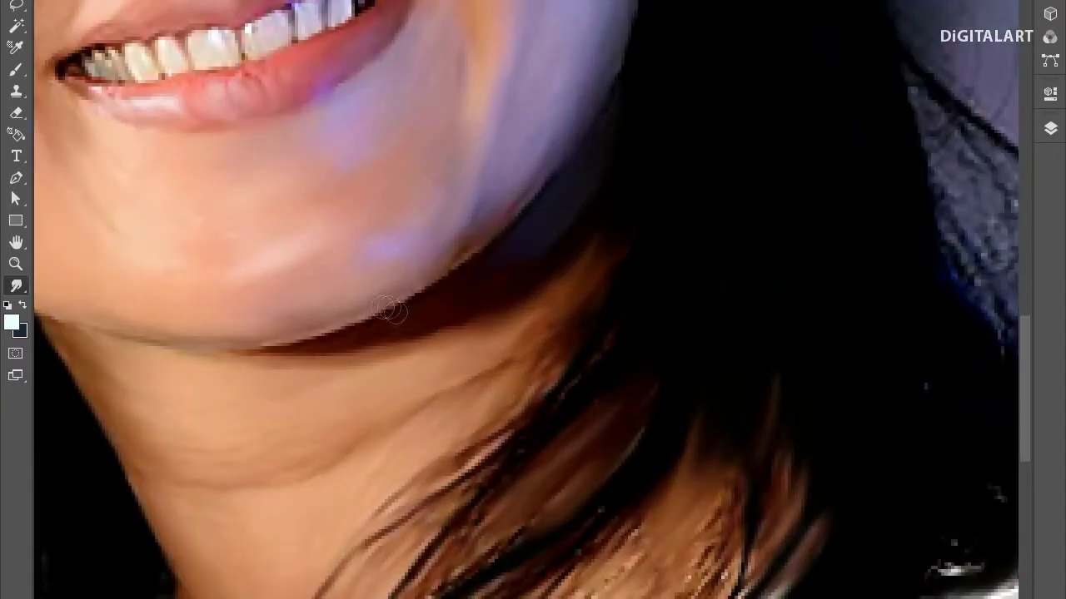
pyautogui.scroll(3, 633, 40)
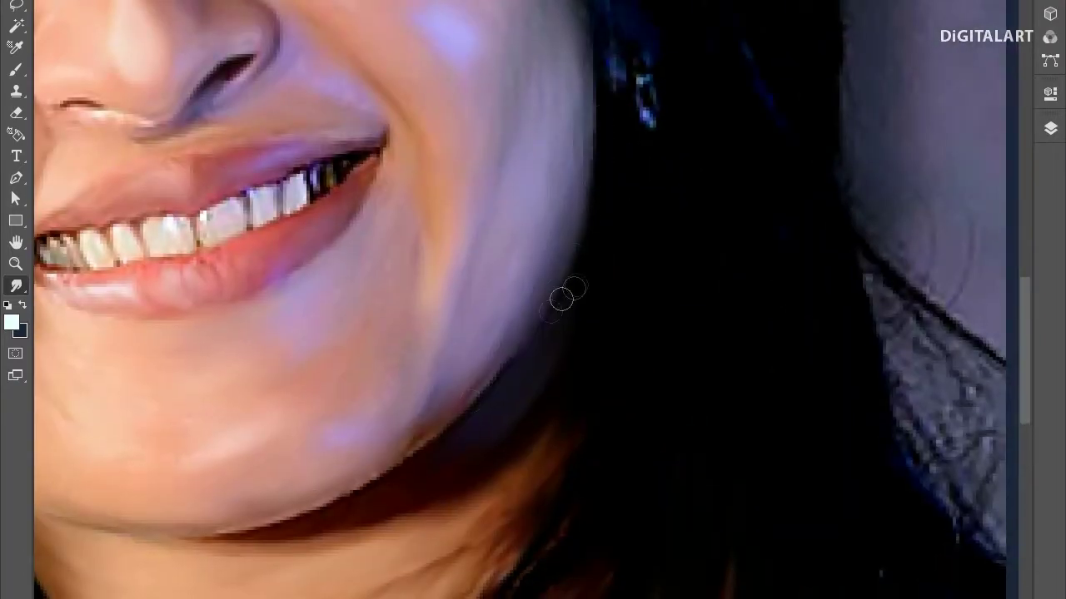
pyautogui.scroll(-5, 406, 450)
pyautogui.scroll(4, 621, 181)
pyautogui.moveTo(621, 180); pyautogui.dragTo(698, 429)
pyautogui.scroll(-2, 697, 428)
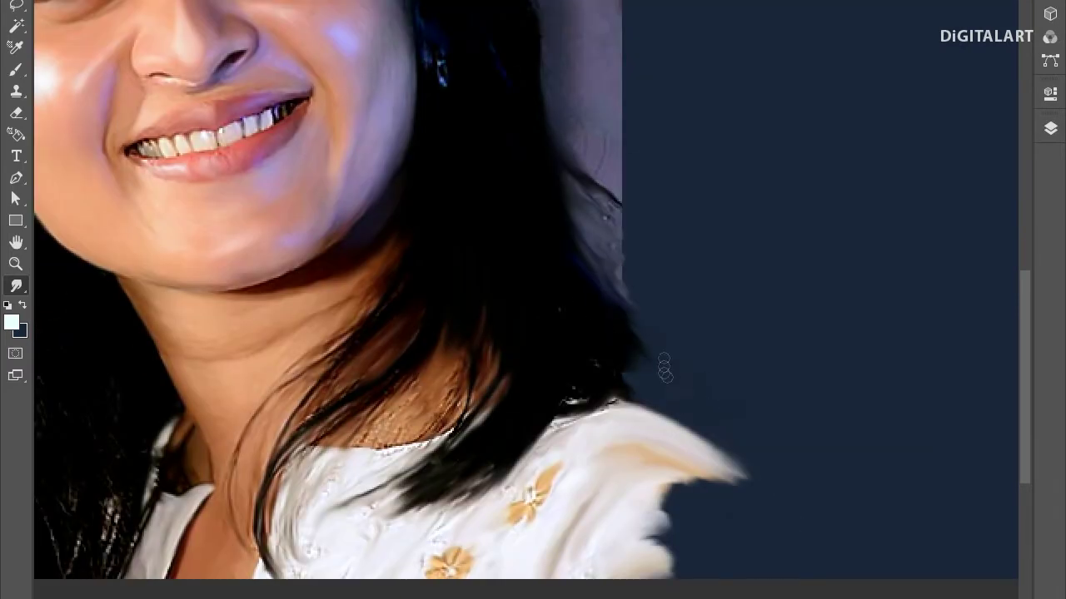
pyautogui.scroll(3, 649, 266)
pyautogui.moveTo(614, 241); pyautogui.dragTo(684, 296)
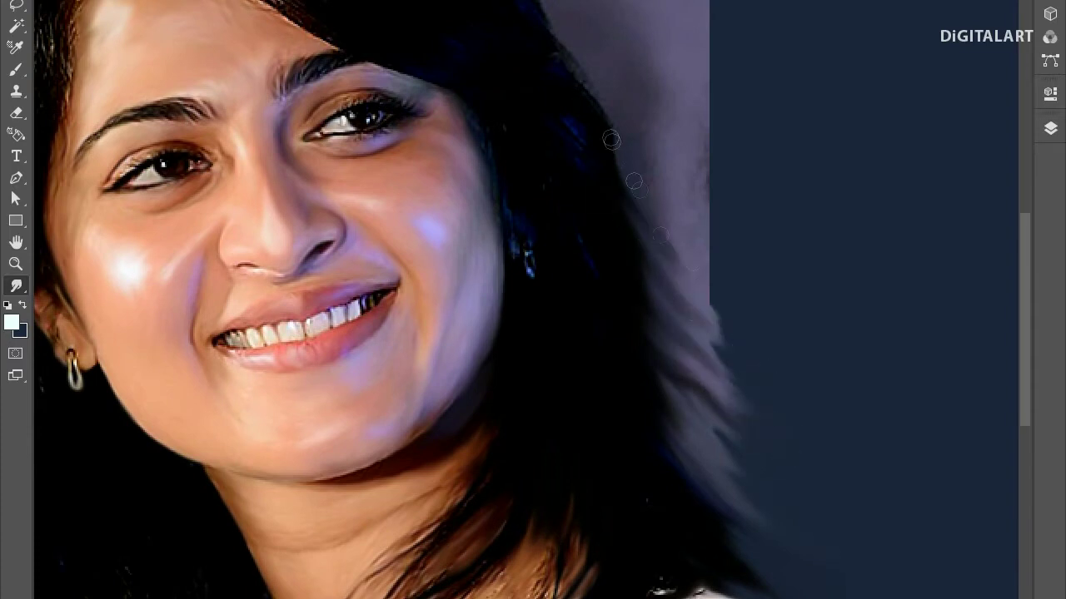
pyautogui.scroll(3, 626, 188)
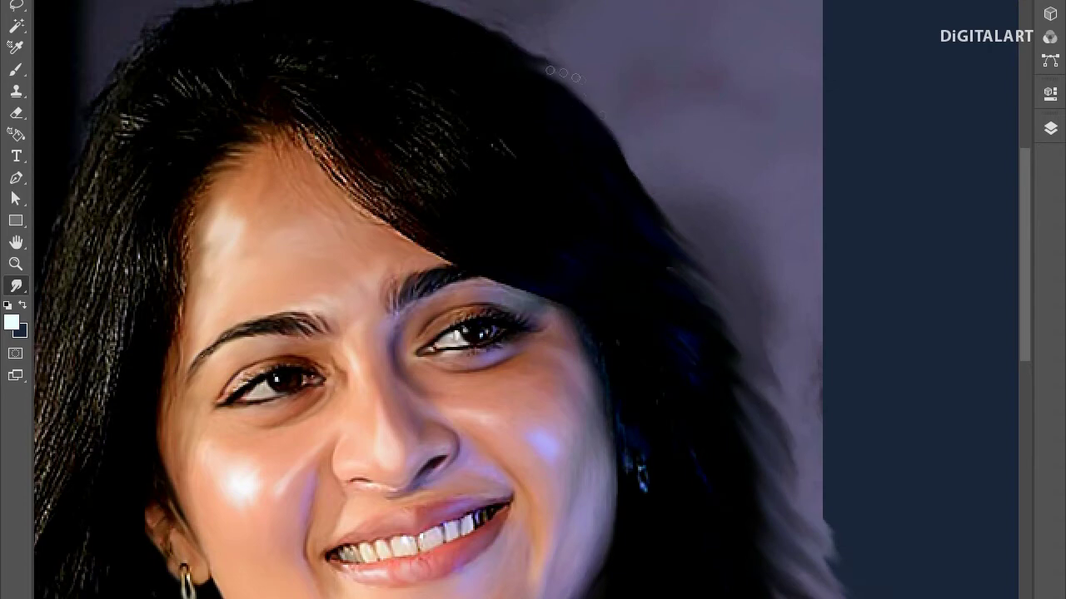
pyautogui.moveTo(479, 169); pyautogui.dragTo(579, 215)
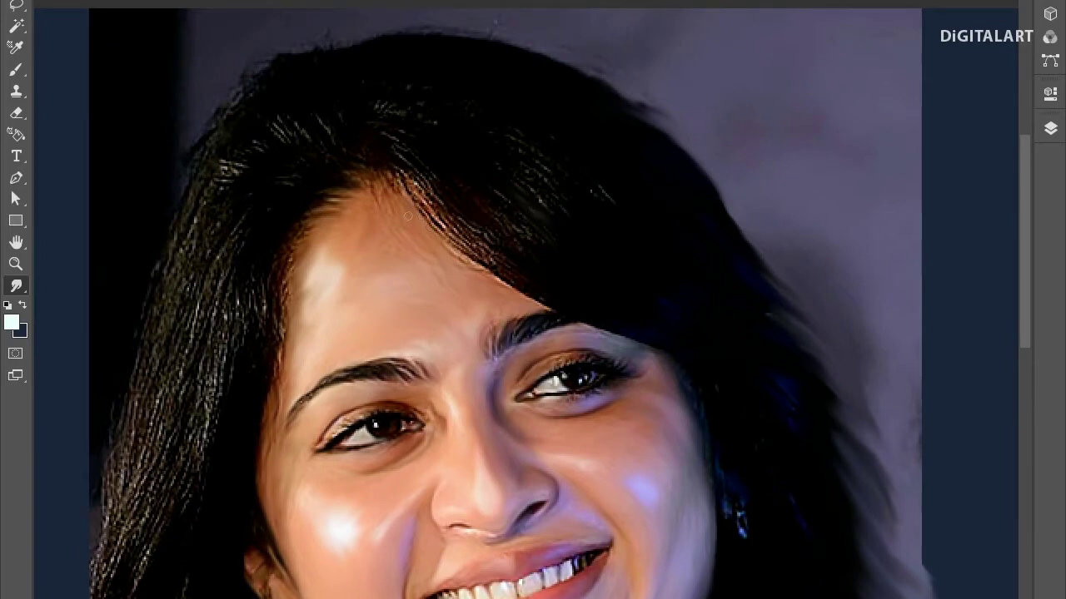
# Create a new 160x145 document with an empty layer above the Background.
pyautogui.hotkey('ctrl', 'n')
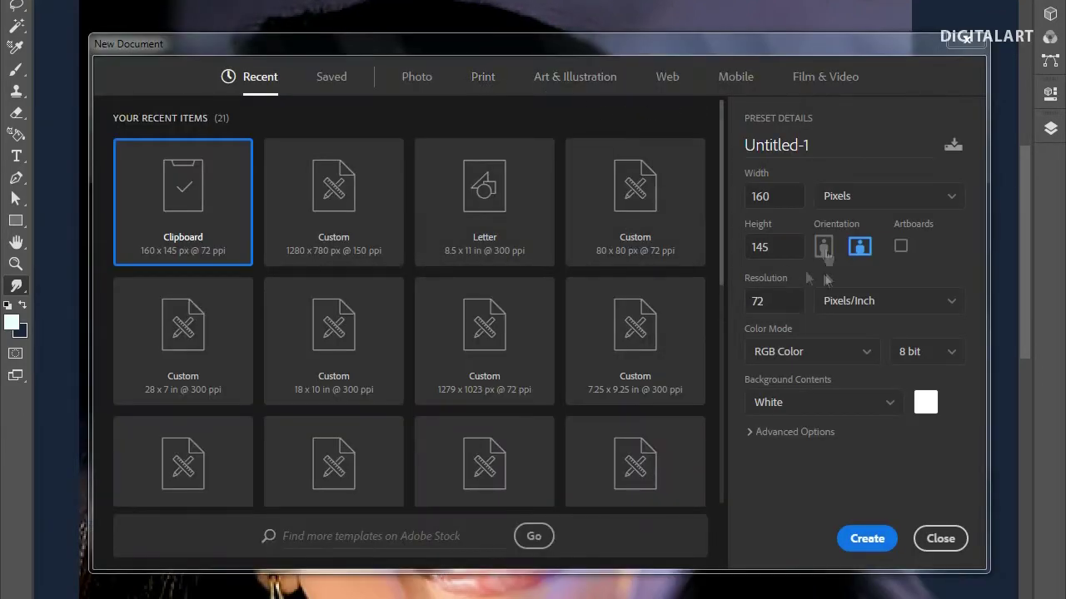
pyautogui.click(862, 540)
pyautogui.press('F5')
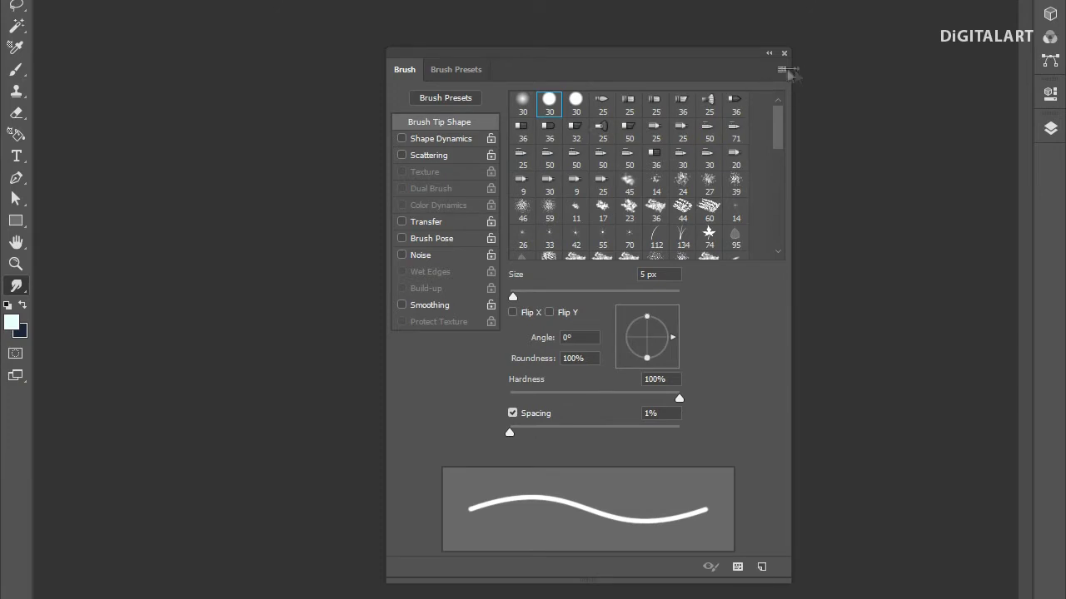
pyautogui.click(783, 52)
pyautogui.click(1050, 129)
pyautogui.rightClick(914, 233)
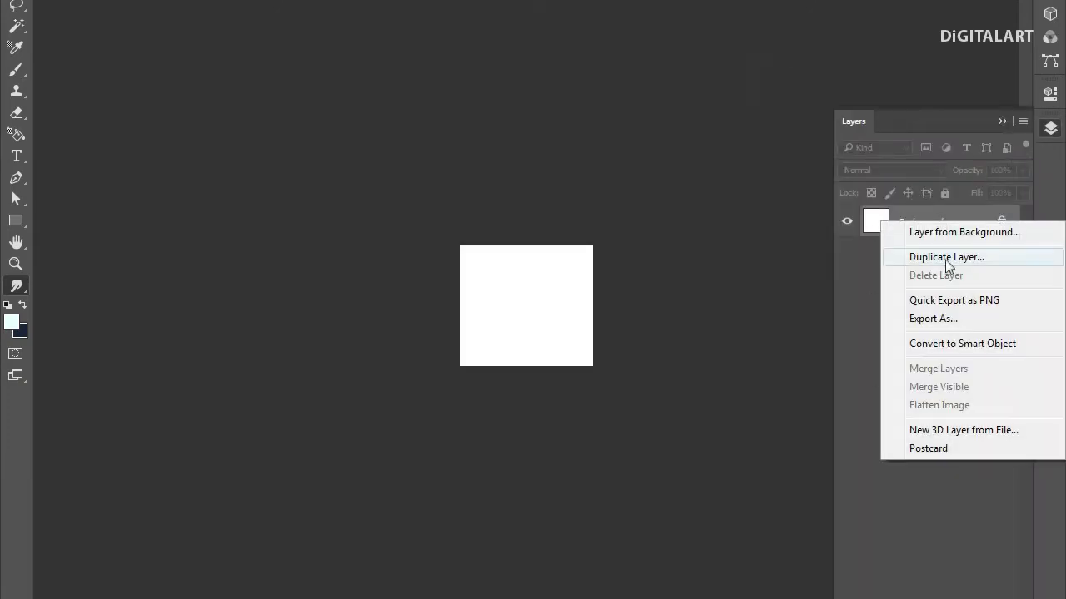
pyautogui.press('Escape')
pyautogui.moveTo(958, 125); pyautogui.dragTo(824, 58)
pyautogui.hotkey('ctrl', 'shift', 'alt', 'n')
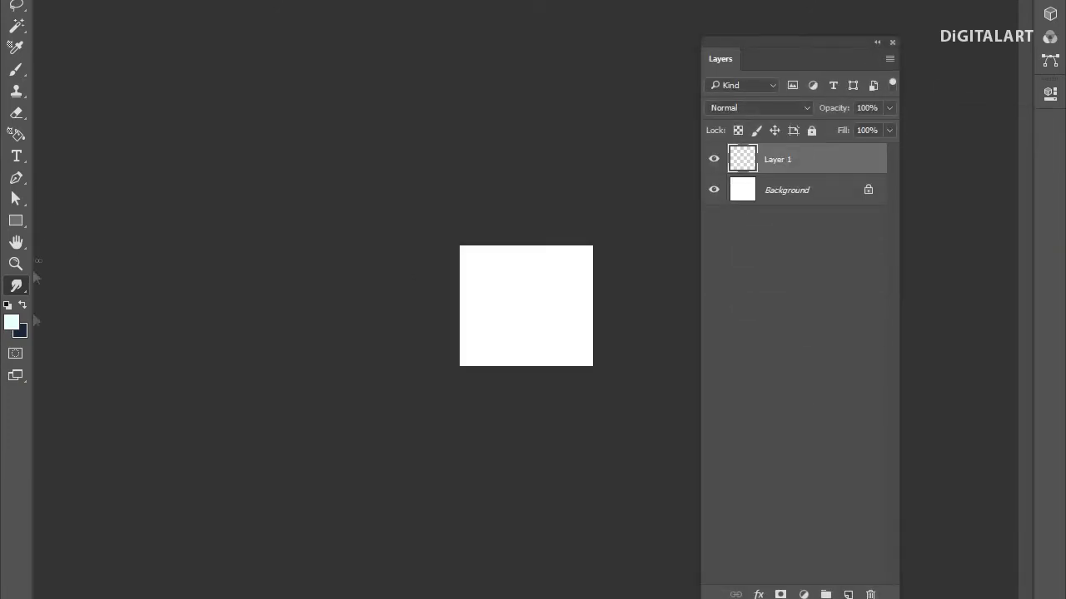
pyautogui.hotkey('ctrl', '+')
pyautogui.hotkey('ctrl', '+')
pyautogui.hotkey('ctrl', '+')
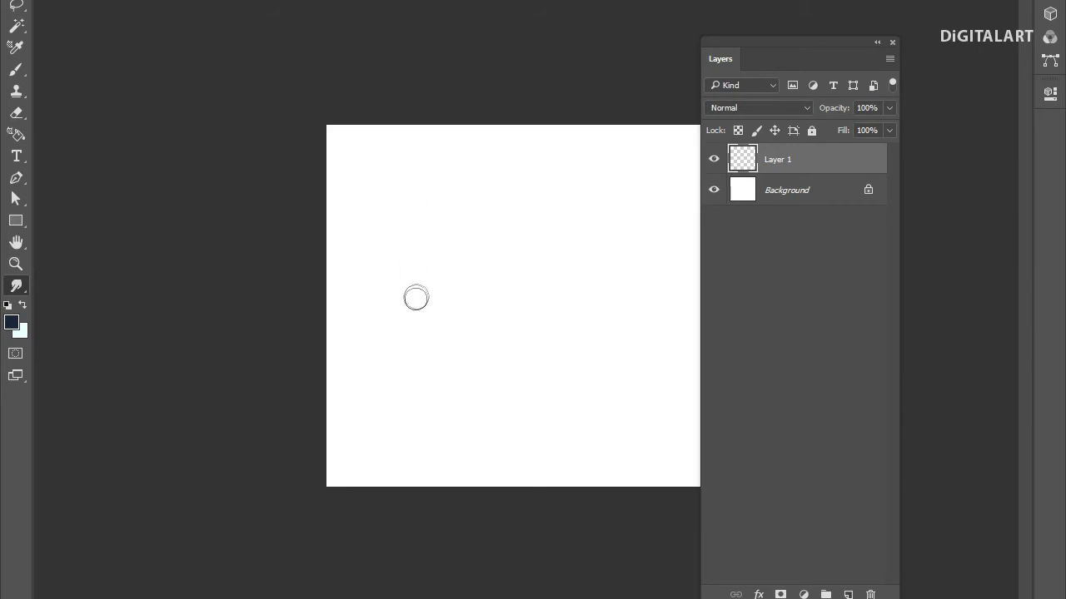
# Paint a cluster of four dark dots of varying sizes with a small round brush.
pyautogui.click(18, 68)
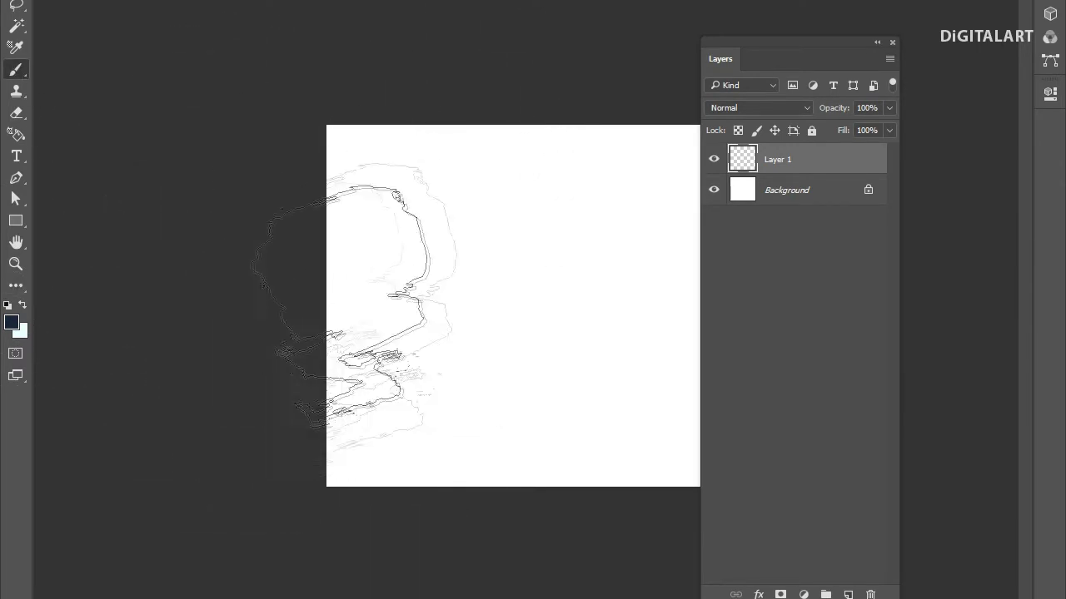
pyautogui.rightClick(333, 208)
pyautogui.click(64, 73)
pyautogui.press('Return')
pyautogui.press('[')
pyautogui.press('[')
pyautogui.press('[')
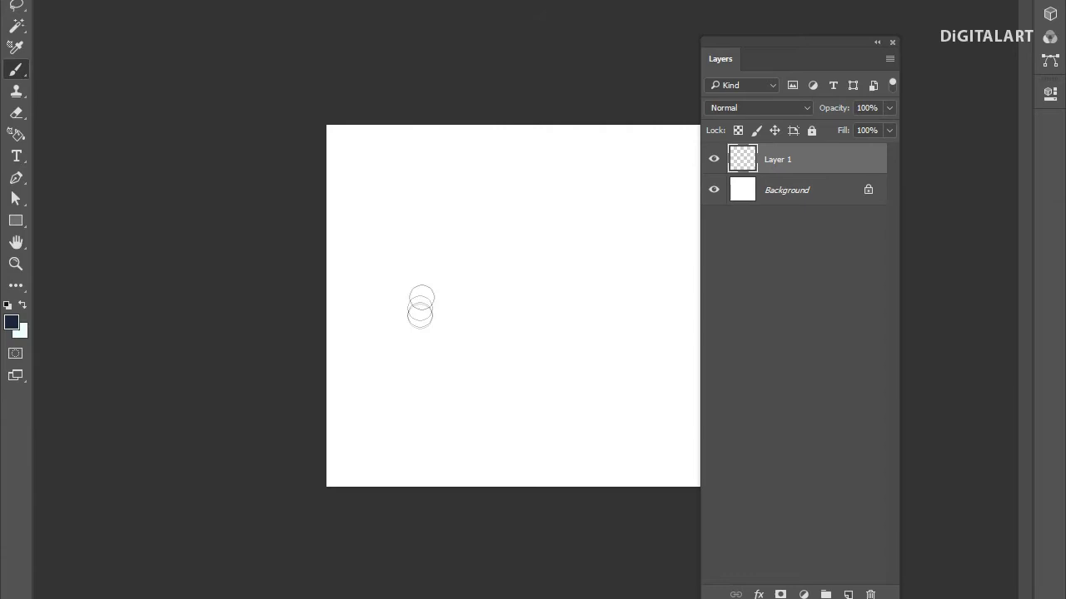
pyautogui.click(469, 313)
pyautogui.click(579, 255)
pyautogui.press('[')
pyautogui.press('[')
pyautogui.click(615, 333)
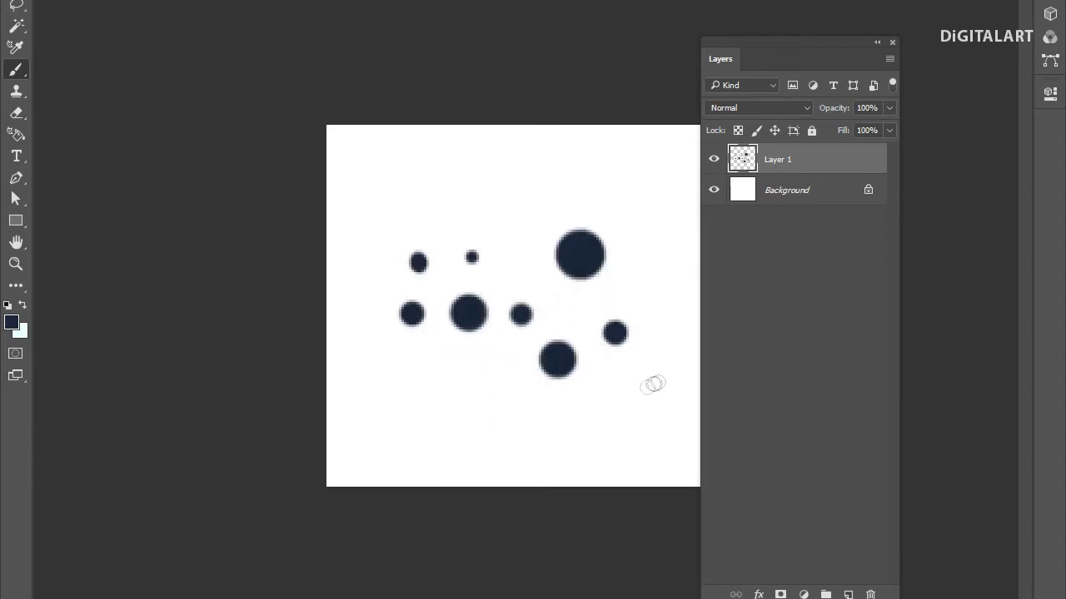
pyautogui.click(668, 361)
# Enlarge the dot cluster with Free Transform and delete the Background layer.
pyautogui.hotkey('ctrl', 't')
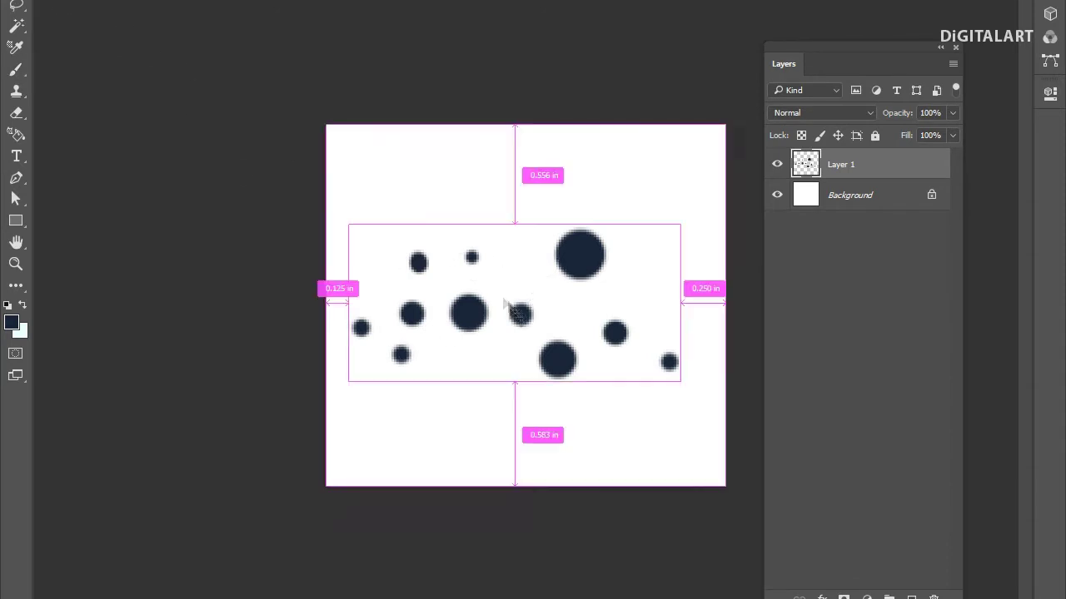
pyautogui.moveTo(678, 229); pyautogui.dragTo(697, 209)
pyautogui.press('Return')
pyautogui.click(866, 197)
pyautogui.click(934, 597)
pyautogui.click(507, 229)
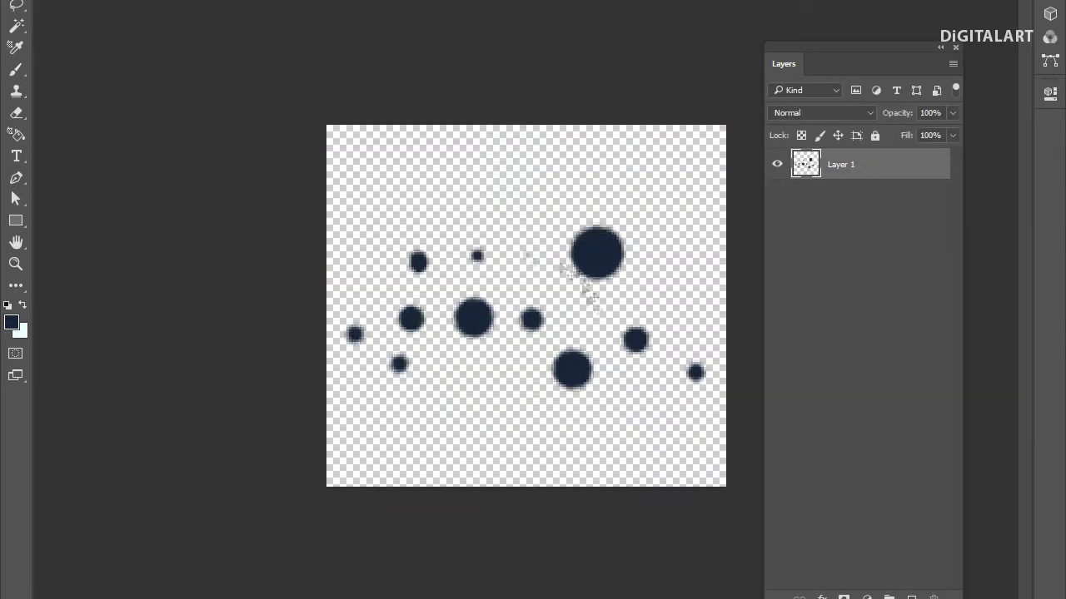
# Define the dots as a brush preset named Hare and close the document without saving.
pyautogui.click(108, 242)
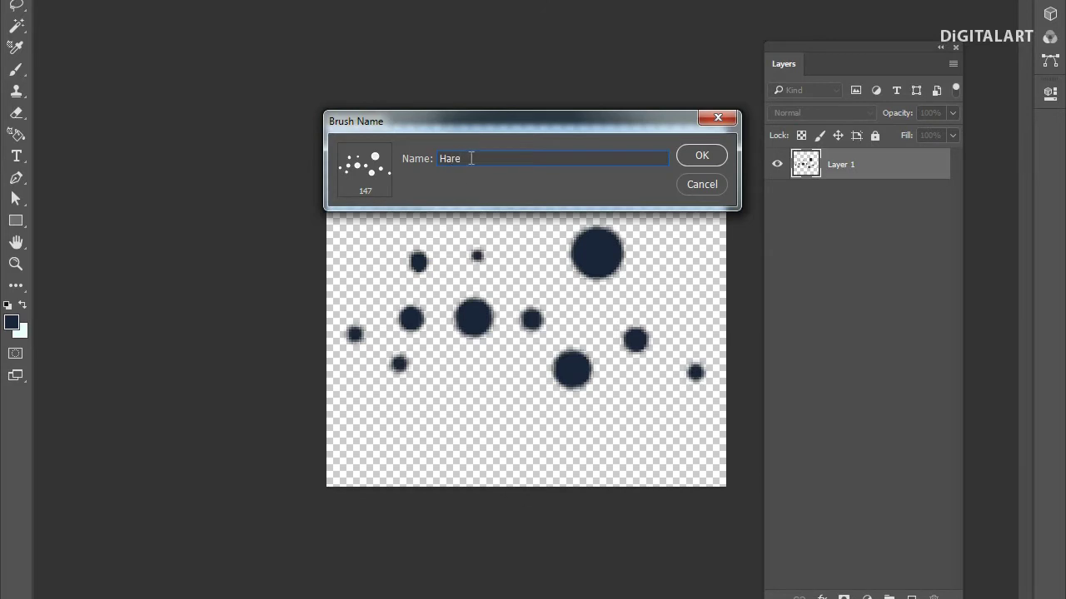
pyautogui.click(702, 158)
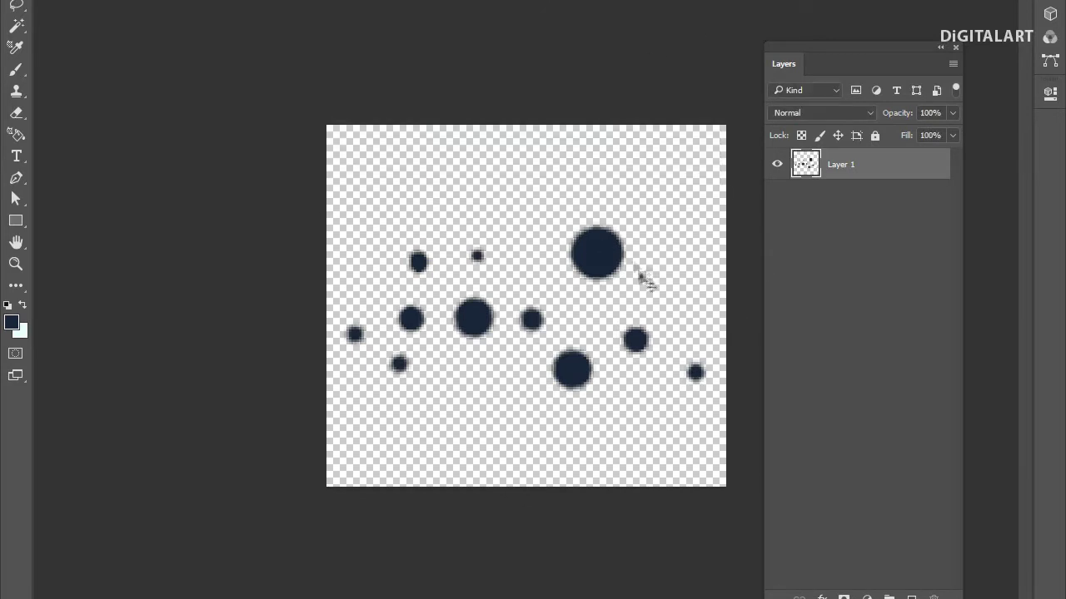
pyautogui.hotkey('ctrl', 'w')
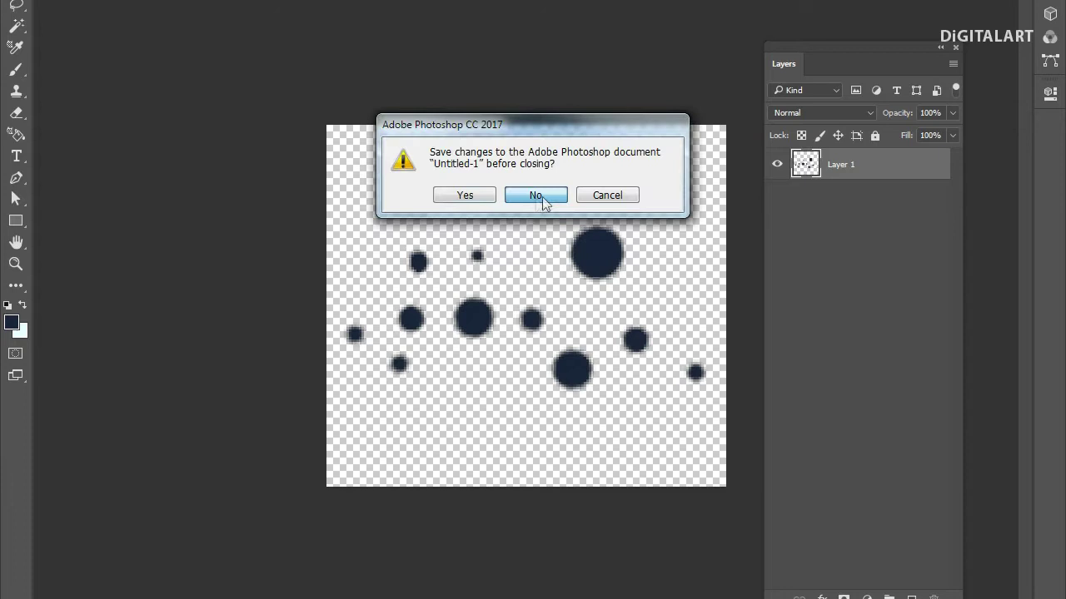
pyautogui.click(540, 199)
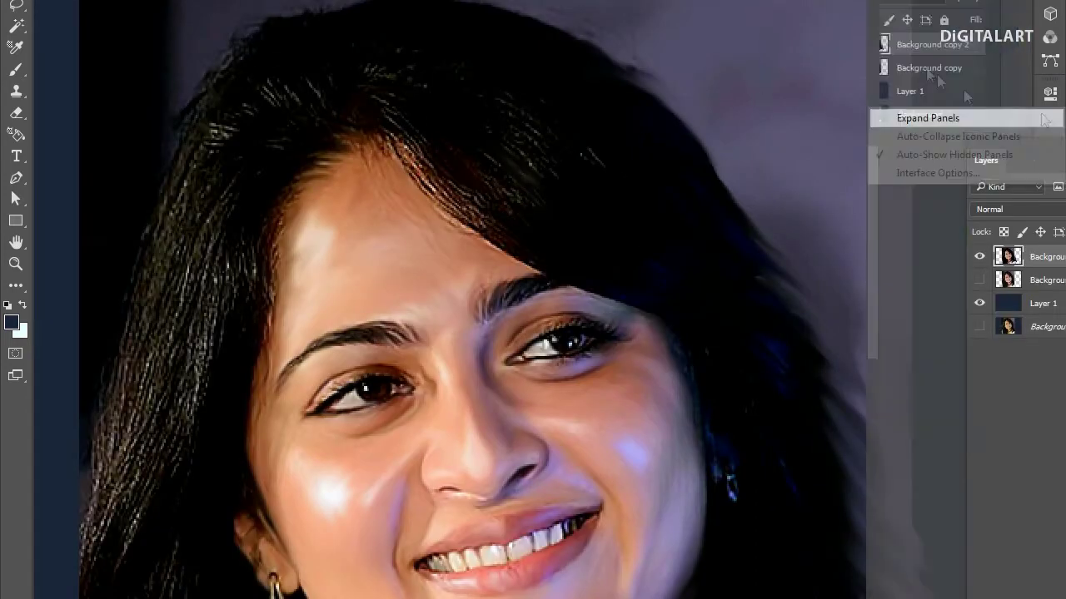
# Smudge the lower hair ends, the hair edge over the background, and the top of the head.
pyautogui.click(1045, 119)
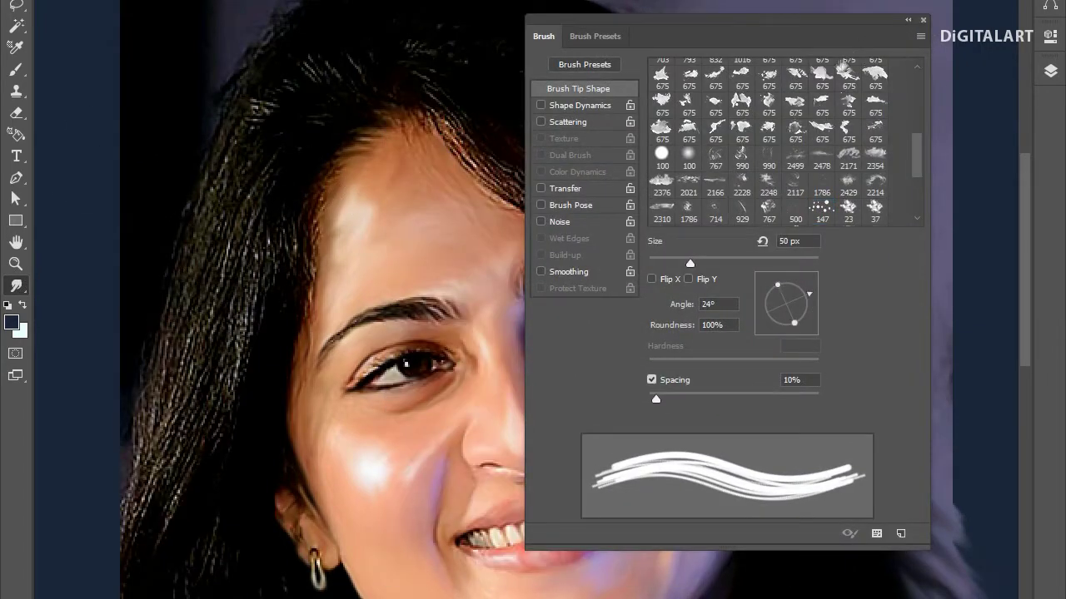
pyautogui.press('F5')
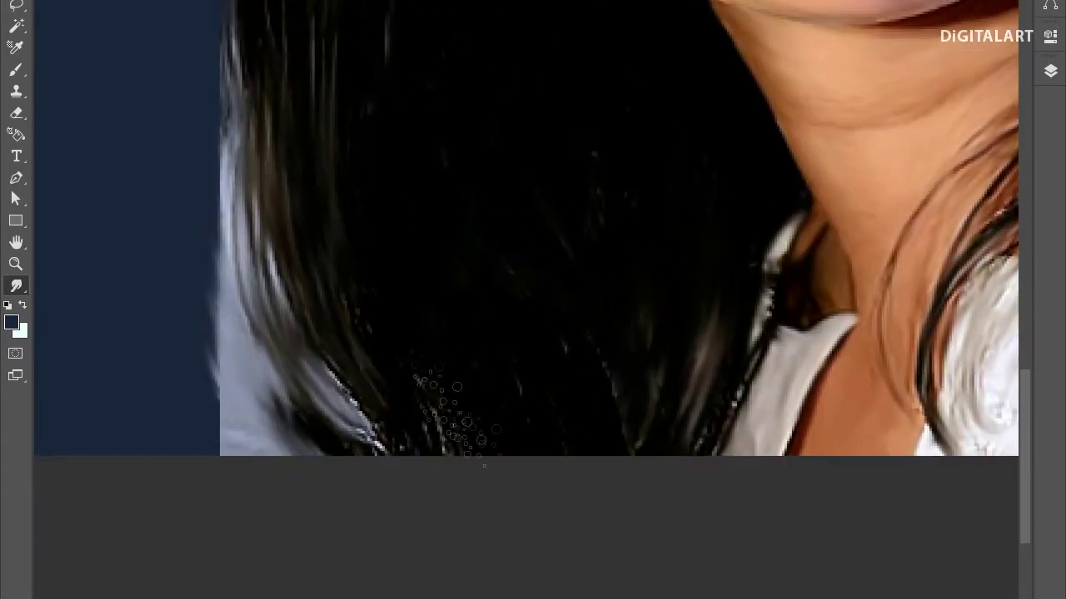
pyautogui.moveTo(458, 416); pyautogui.dragTo(358, 466)
pyautogui.moveTo(204, 250); pyautogui.dragTo(218, 387)
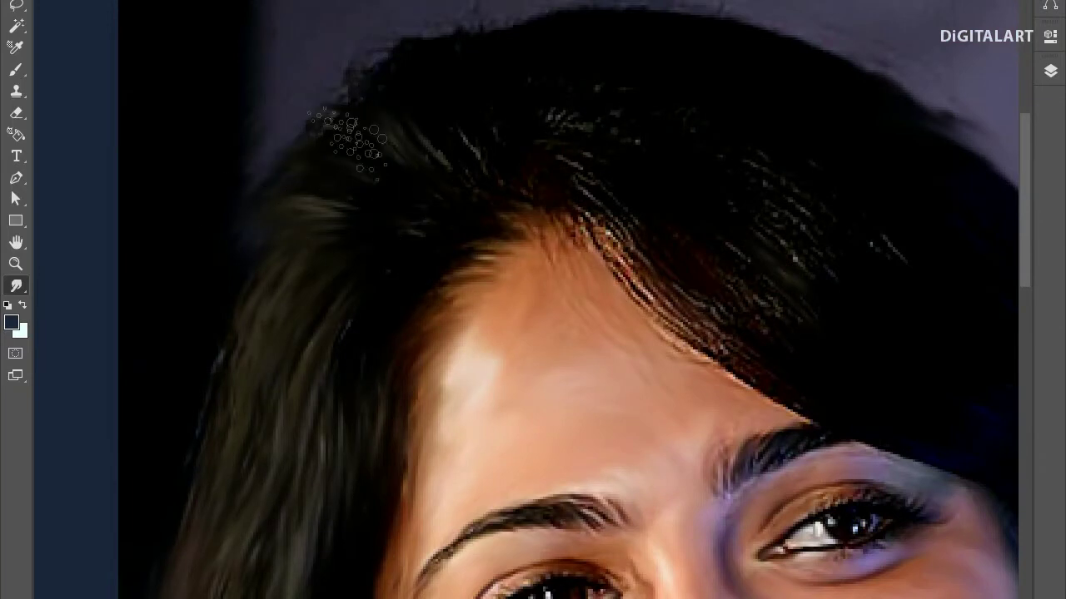
pyautogui.moveTo(349, 141)
pyautogui.mouseDown()
pyautogui.moveTo(345, 36)
pyautogui.moveTo(366, 84)
pyautogui.moveTo(487, 12)
pyautogui.moveTo(537, 125)
pyautogui.moveTo(649, 299)
pyautogui.moveTo(575, 250)
pyautogui.moveTo(541, 287)
pyautogui.mouseUp()
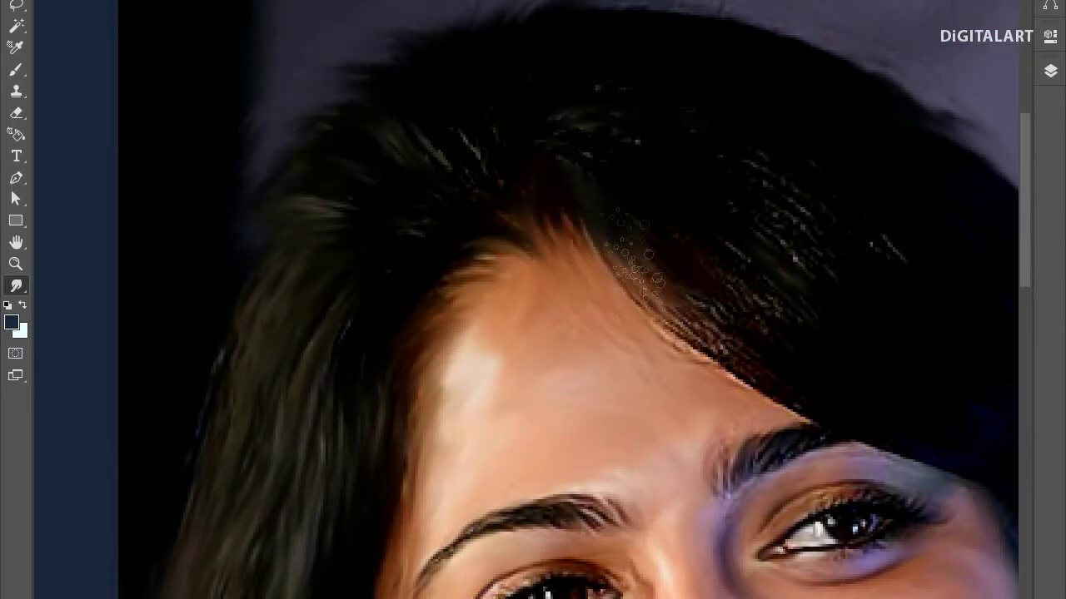
# Pan the view over the right side of the face toward the top of the hair.
pyautogui.press('F5')
pyautogui.press('F5')
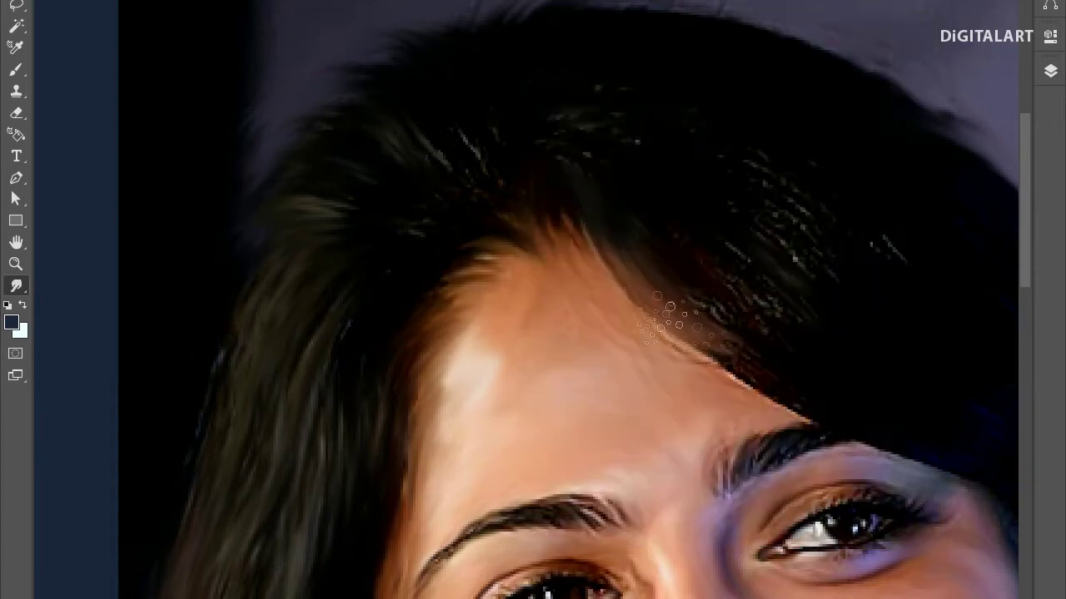
pyautogui.moveTo(800, 400); pyautogui.dragTo(550, 350)
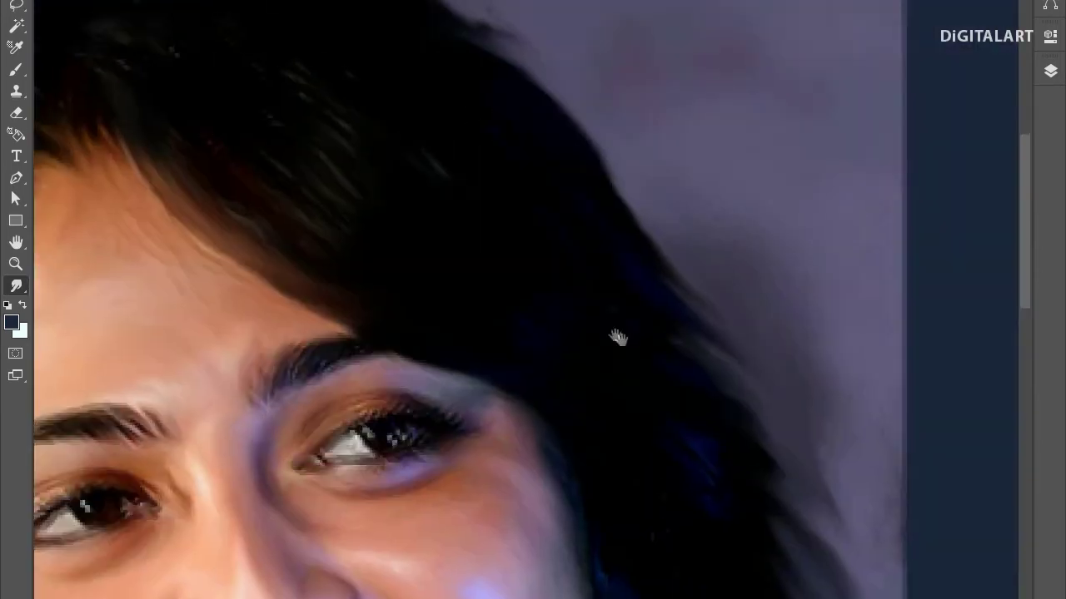
pyautogui.moveTo(823, 367); pyautogui.dragTo(618, 338)
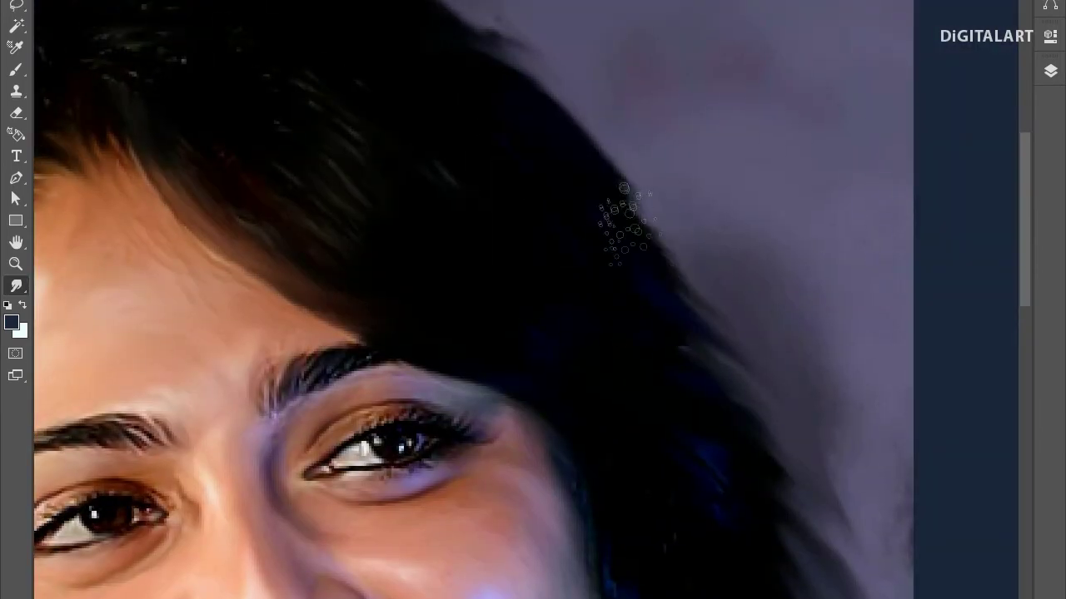
pyautogui.moveTo(499, 75); pyautogui.dragTo(600, 225)
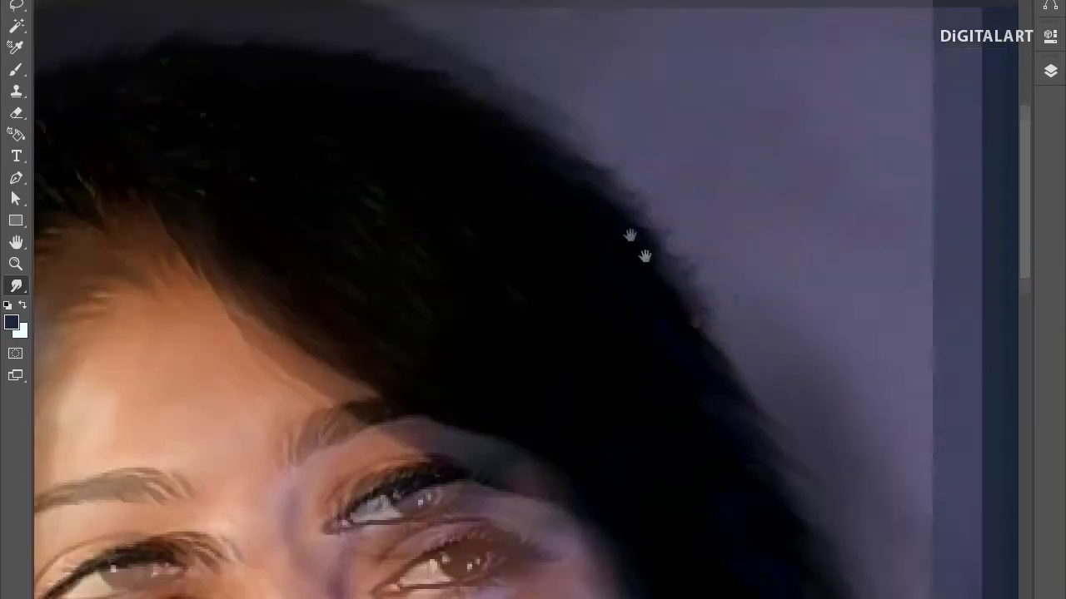
pyautogui.moveTo(546, 277)
pyautogui.mouseDown()
pyautogui.moveTo(696, 298)
pyautogui.moveTo(661, 171)
pyautogui.mouseUp()
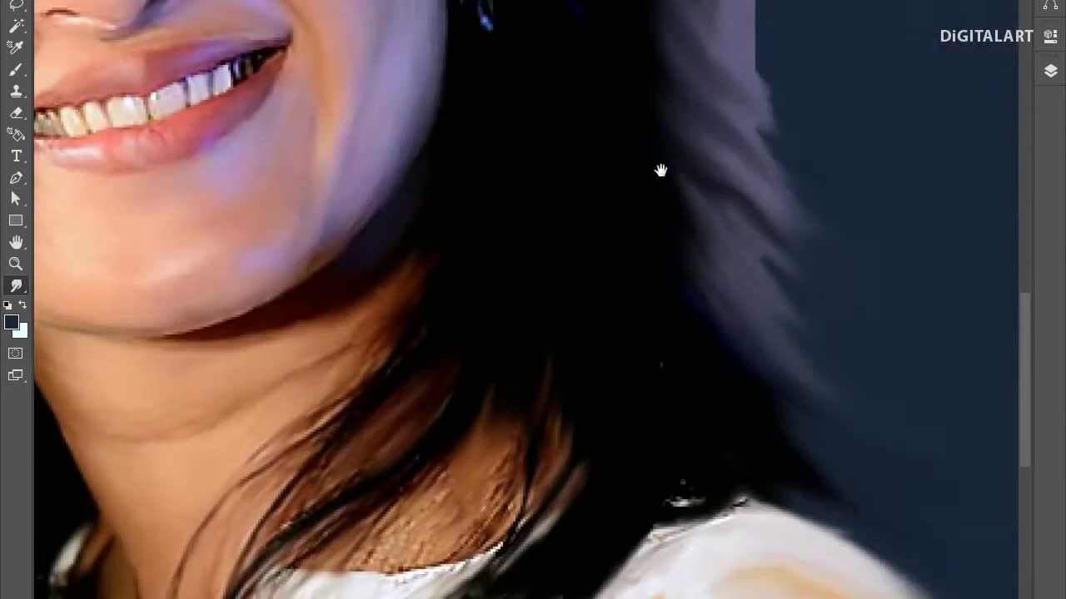
# Bring the chin and neck into view and change the brush angle in Brush Settings.
pyautogui.scroll(-3, 661, 171)
pyautogui.moveTo(412, 250)
pyautogui.mouseDown()
pyautogui.moveTo(546, 458)
pyautogui.moveTo(670, 325)
pyautogui.mouseUp()
pyautogui.press('F5')
pyautogui.moveTo(778, 300); pyautogui.dragTo(766, 293)
pyautogui.press('F5')
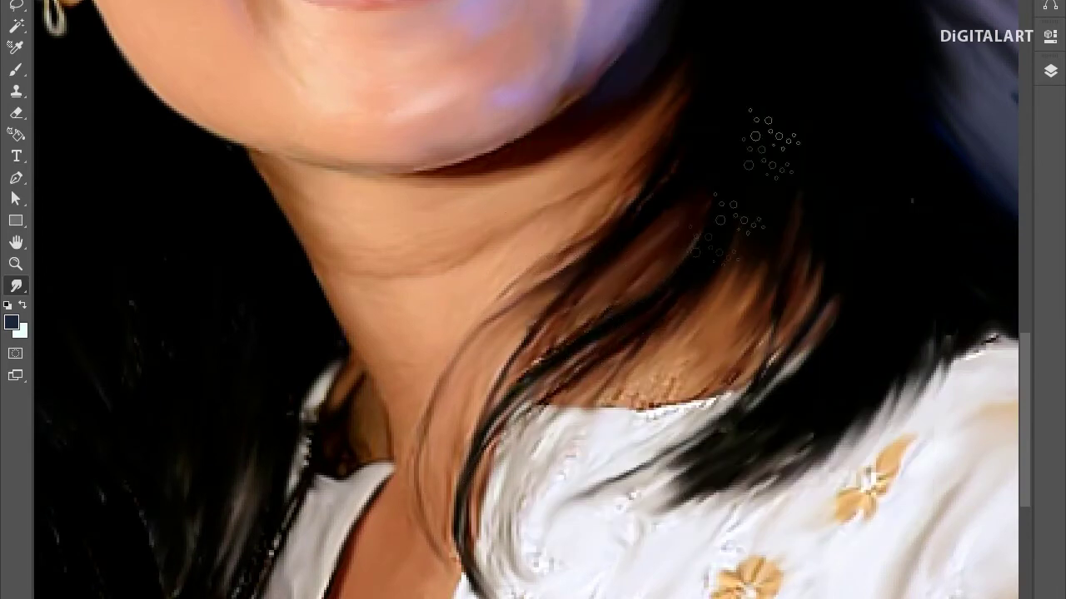
# Work the hair ends over the blouse, then zoom out to fit the whole portrait.
pyautogui.scroll(-2, 479, 524)
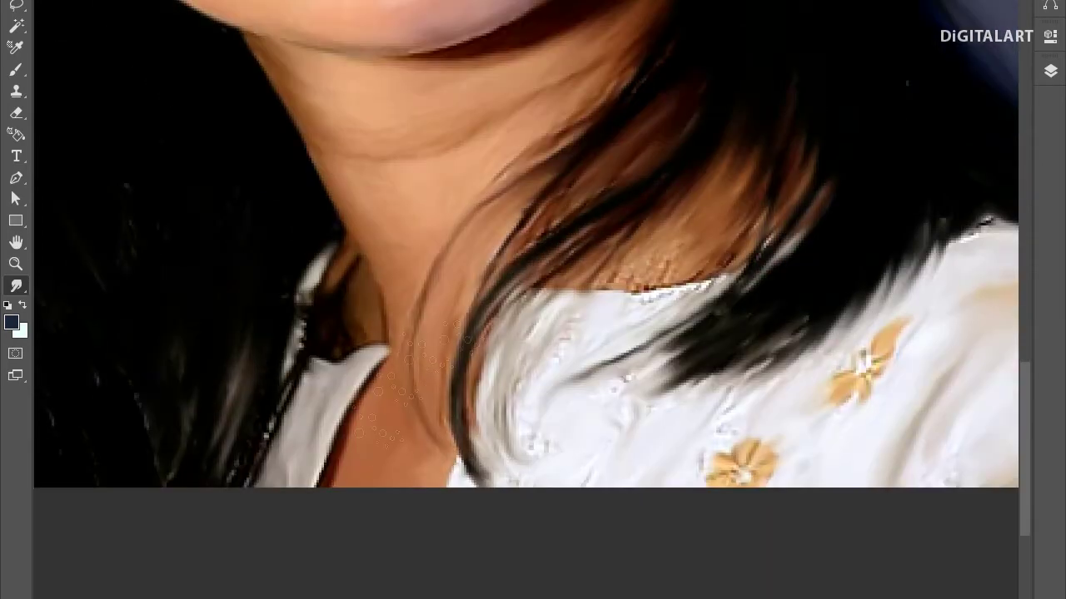
pyautogui.scroll(4, 575, 183)
pyautogui.hscroll(2, 575, 184)
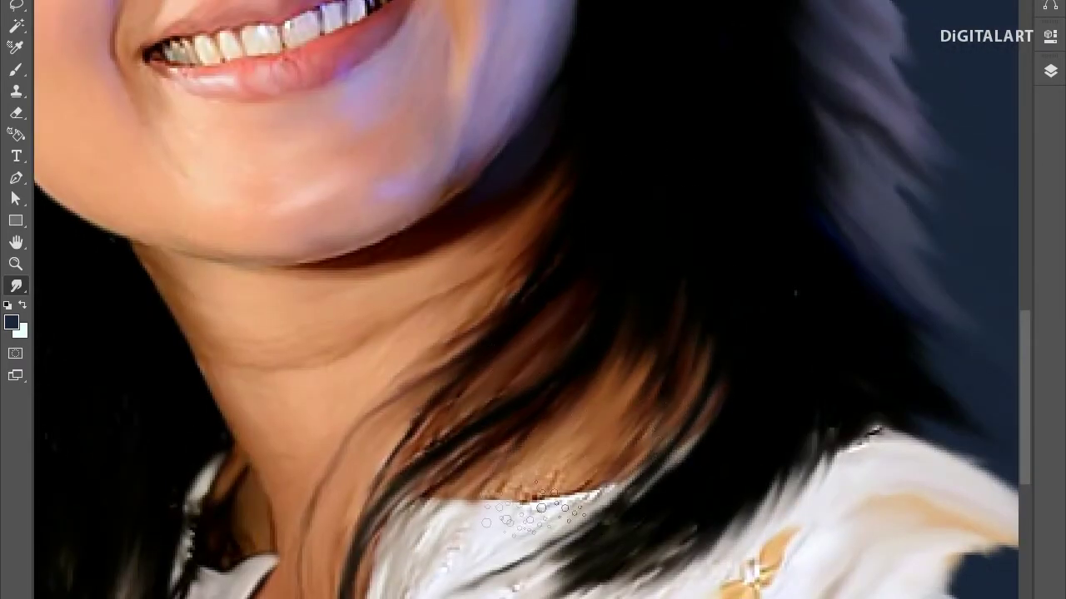
pyautogui.scroll(-4, 650, 391)
pyautogui.rightClick(549, 167)
pyautogui.press('Escape')
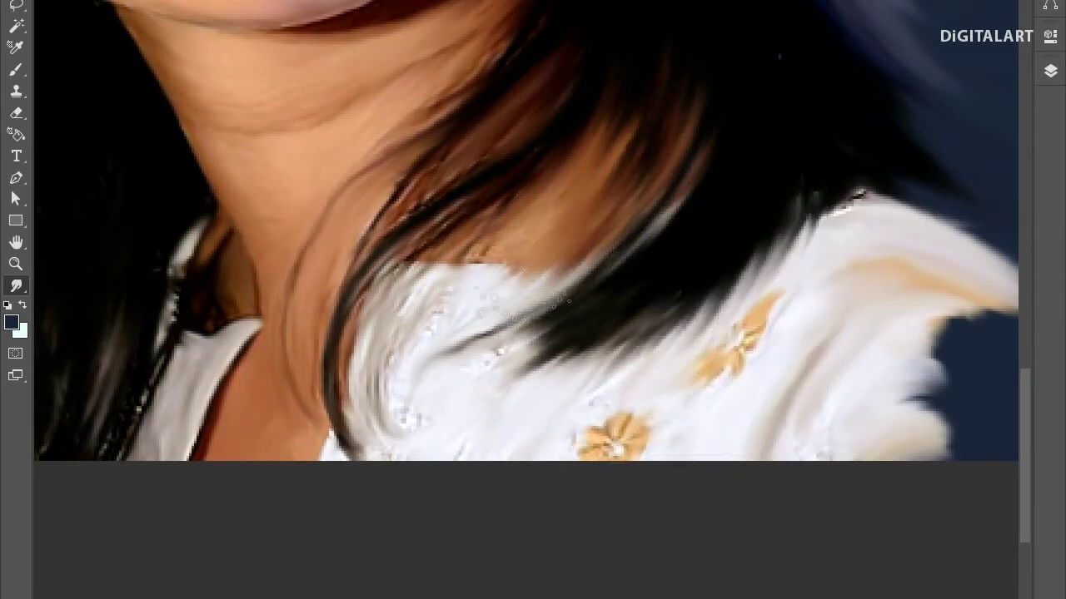
pyautogui.scroll(3, 554, 250)
pyautogui.hotkey('ctrl', '0')
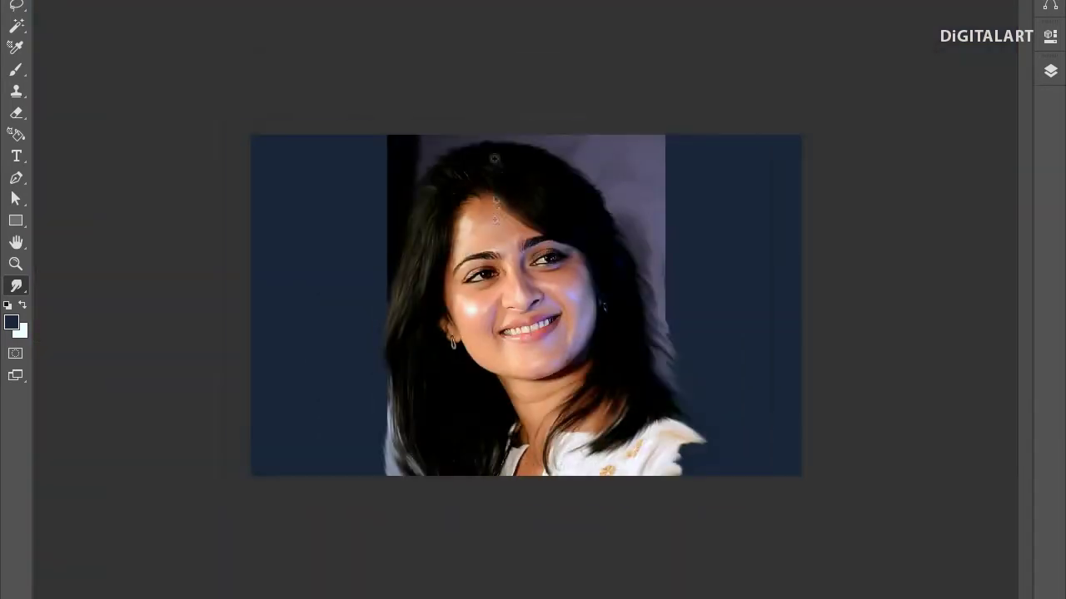
pyautogui.scroll(5, 451, 300)
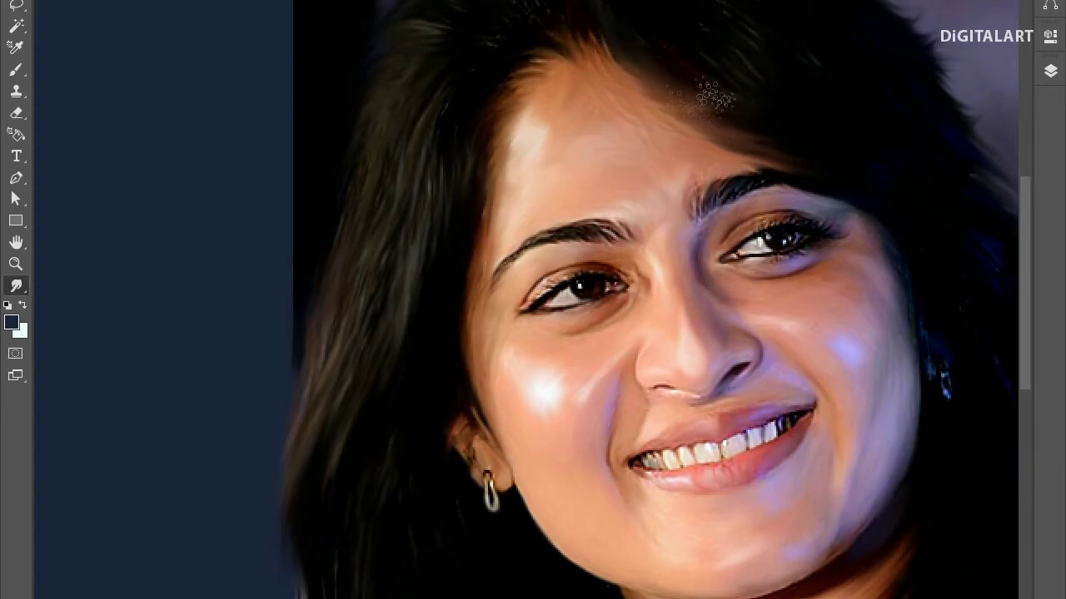
pyautogui.moveTo(754, 120); pyautogui.dragTo(486, 145)
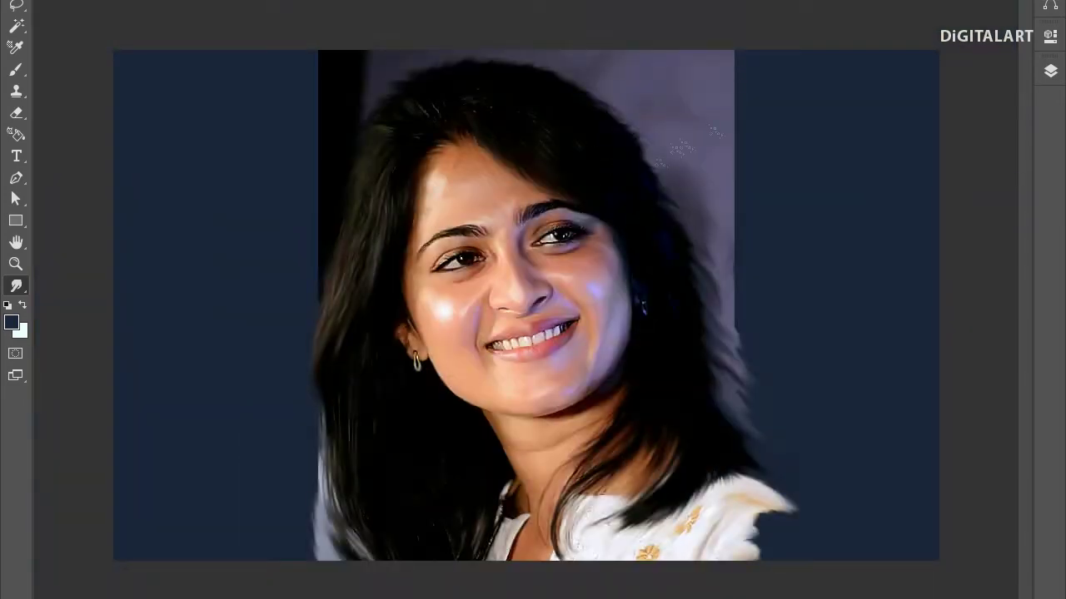
# Set a lighter bluish-grey foreground colour in the Color Picker.
pyautogui.click(1051, 70)
pyautogui.click(1051, 71)
pyautogui.click(12, 323)
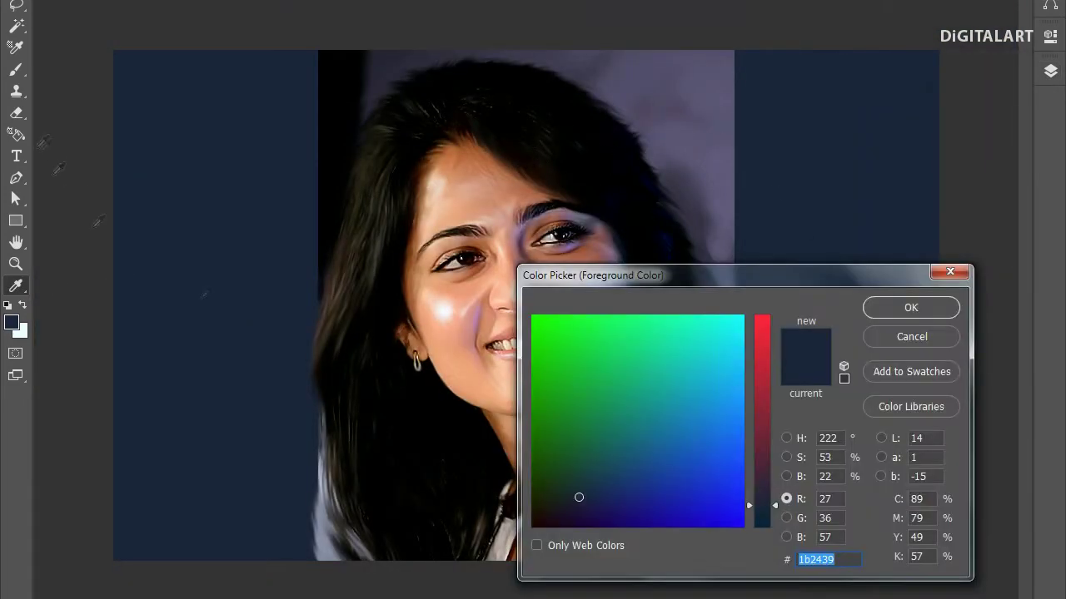
pyautogui.moveTo(764, 406); pyautogui.dragTo(764, 383)
pyautogui.click(587, 386)
pyautogui.click(669, 425)
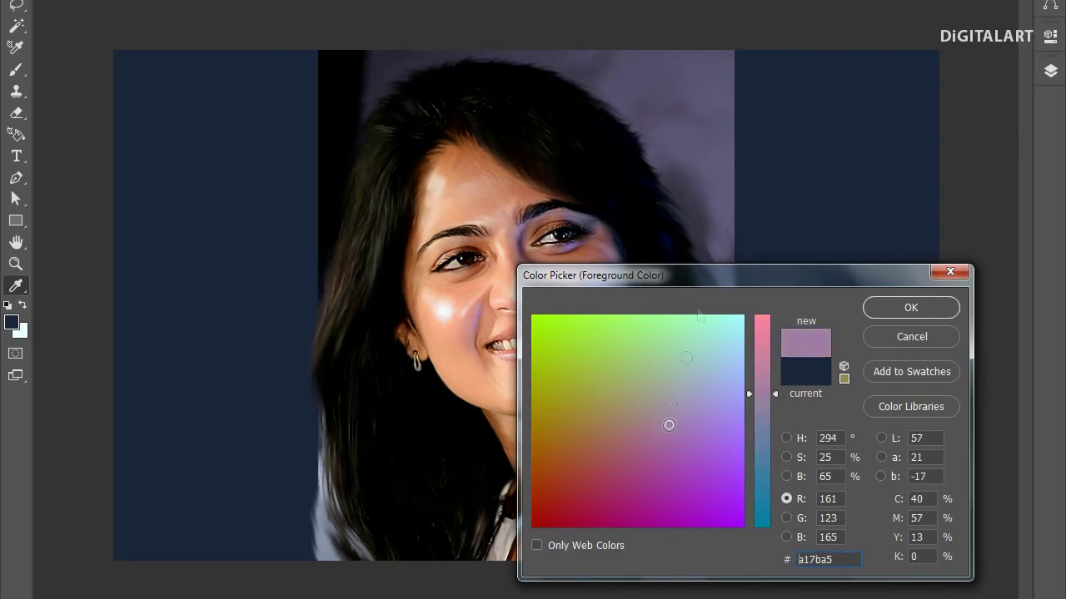
pyautogui.click(805, 372)
# Switch to the Brush tool with the new 147-pixel dot brush tip.
pyautogui.click(911, 307)
pyautogui.press('b')
pyautogui.rightClick(119, 67)
pyautogui.scroll(-10, 133, 250)
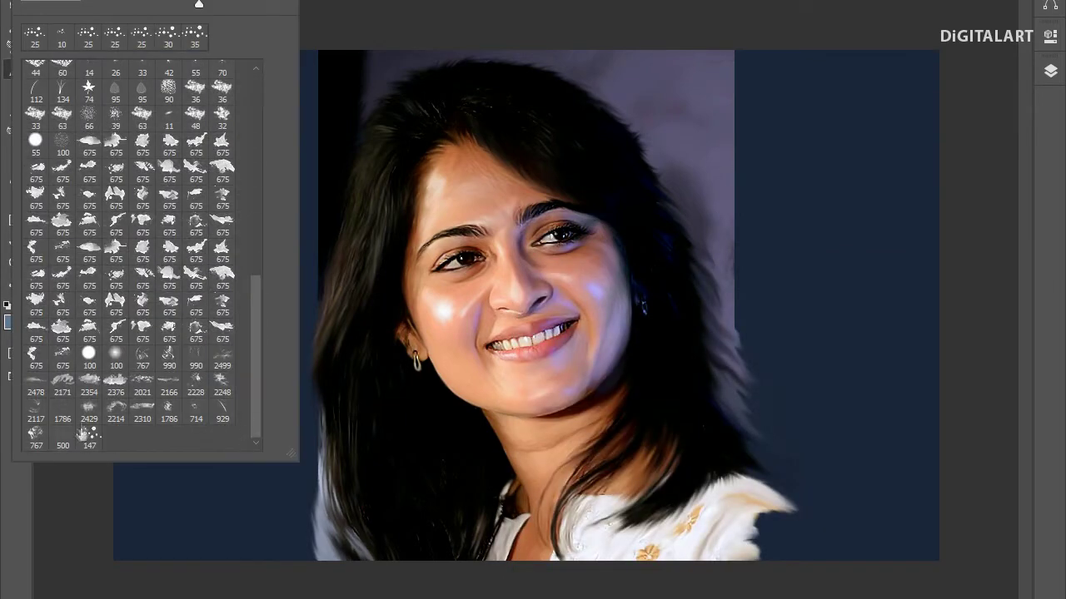
pyautogui.doubleClick(88, 433)
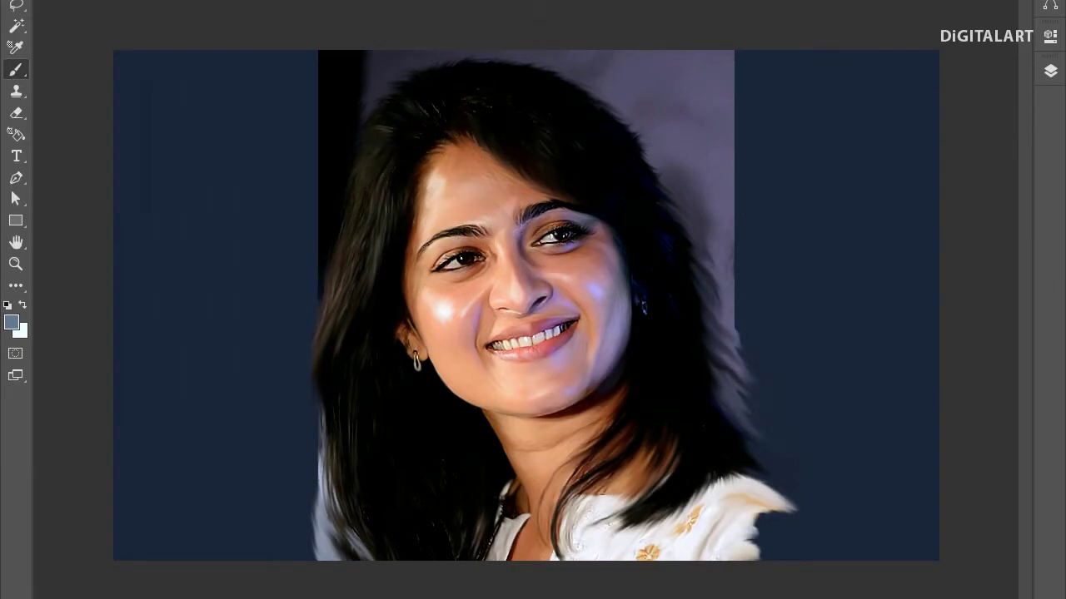
pyautogui.scroll(5, 566, 134)
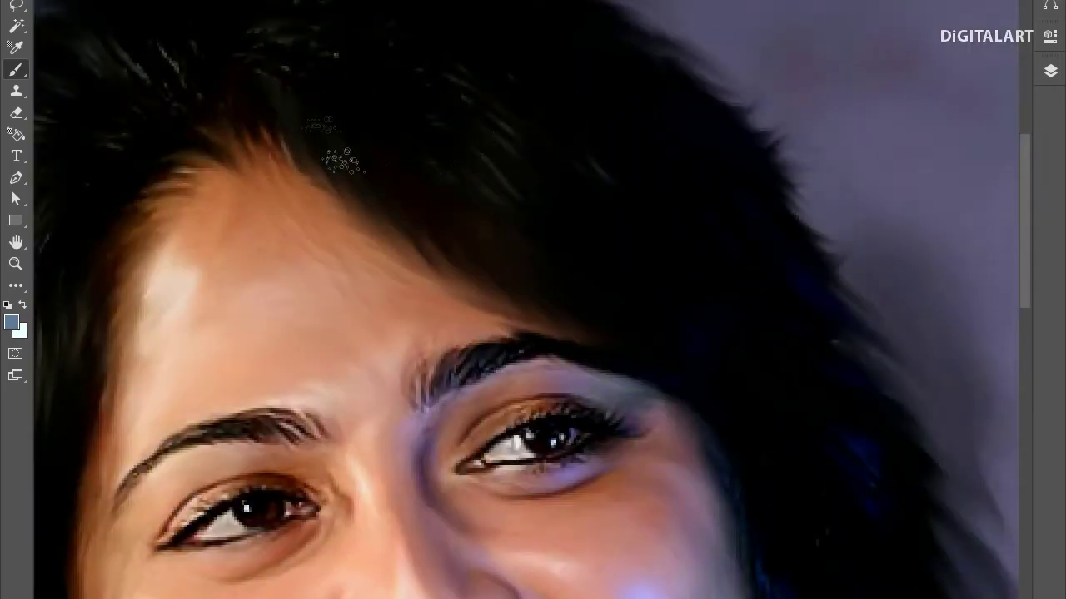
pyautogui.scroll(-2, 524, 233)
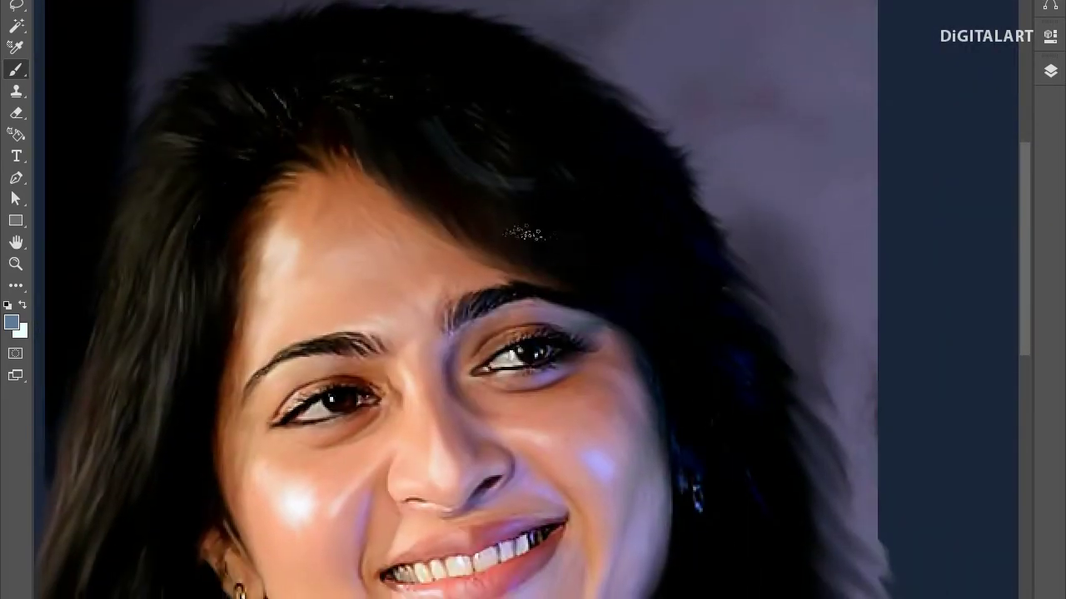
# Paint bluish-grey strokes over the right hair, beside the cheek and below the ear.
pyautogui.moveTo(569, 241); pyautogui.dragTo(690, 285)
pyautogui.rightClick(724, 179)
pyautogui.press('Escape')
pyautogui.moveTo(716, 199)
pyautogui.mouseDown()
pyautogui.moveTo(666, 341)
pyautogui.moveTo(588, 141)
pyautogui.mouseUp()
pyautogui.moveTo(657, 241); pyautogui.dragTo(607, 499)
pyautogui.moveTo(699, 292); pyautogui.dragTo(583, 475)
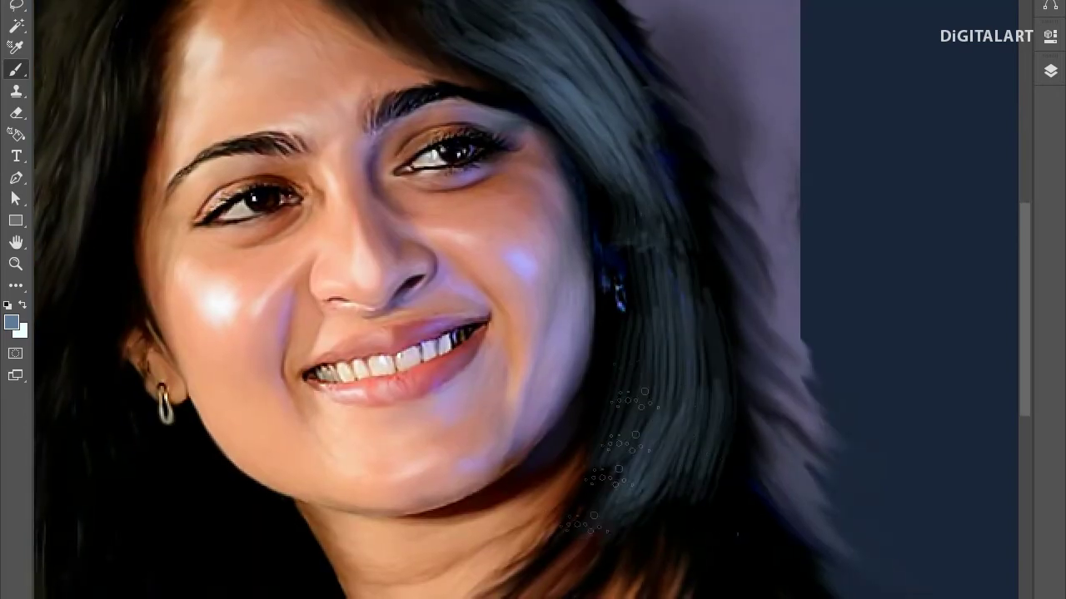
pyautogui.moveTo(633, 349); pyautogui.dragTo(732, 473)
pyautogui.moveTo(674, 533); pyautogui.dragTo(682, 242)
# Set a red foreground colour and paint red streaks along the right and top hair.
pyautogui.click(11, 322)
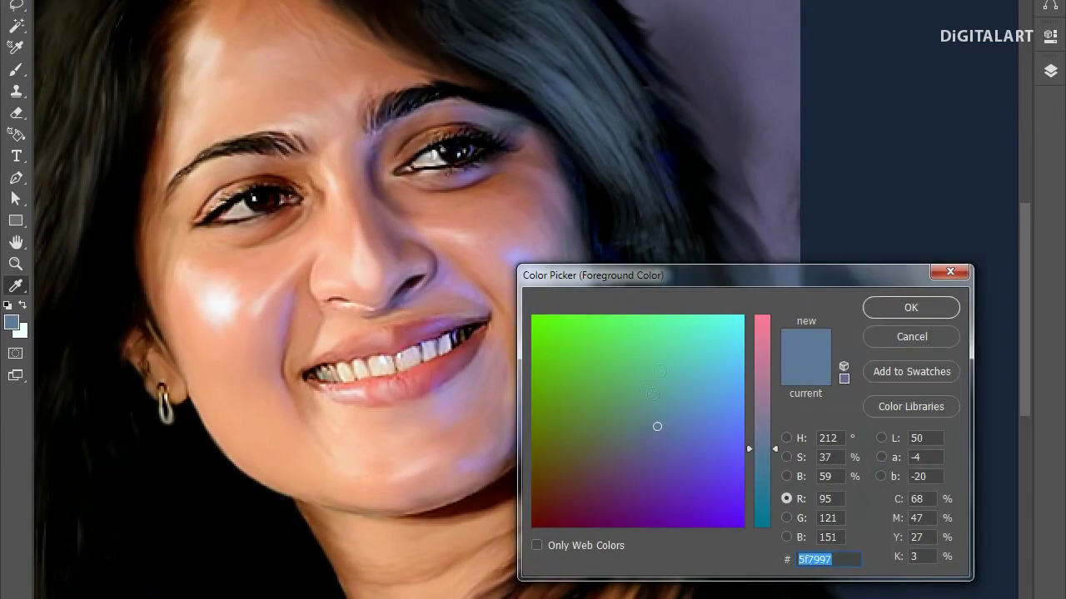
pyautogui.click(574, 465)
pyautogui.press('Return')
pyautogui.moveTo(616, 187)
pyautogui.mouseDown()
pyautogui.moveTo(683, 441)
pyautogui.moveTo(712, 279)
pyautogui.moveTo(666, 125)
pyautogui.mouseUp()
pyautogui.moveTo(563, 11); pyautogui.dragTo(655, 190)
pyautogui.moveTo(675, 243); pyautogui.dragTo(866, 295)
pyautogui.moveTo(582, 133); pyautogui.dragTo(824, 341)
pyautogui.moveTo(654, 191); pyautogui.dragTo(577, 168)
pyautogui.moveTo(366, 149); pyautogui.dragTo(517, 58)
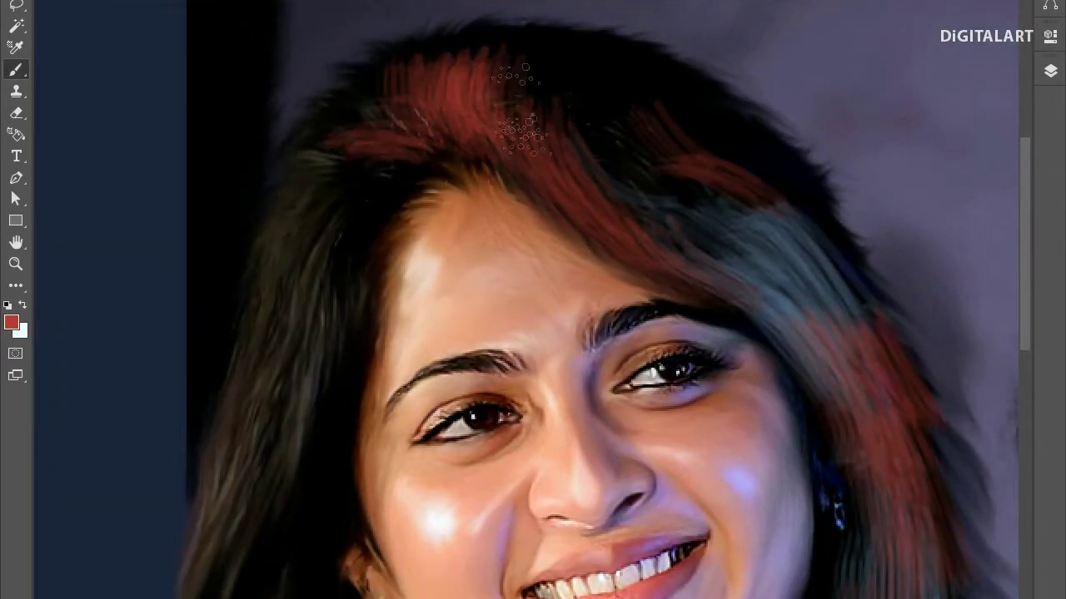
pyautogui.moveTo(500, 125); pyautogui.dragTo(582, 83)
pyautogui.moveTo(566, 149); pyautogui.dragTo(625, 66)
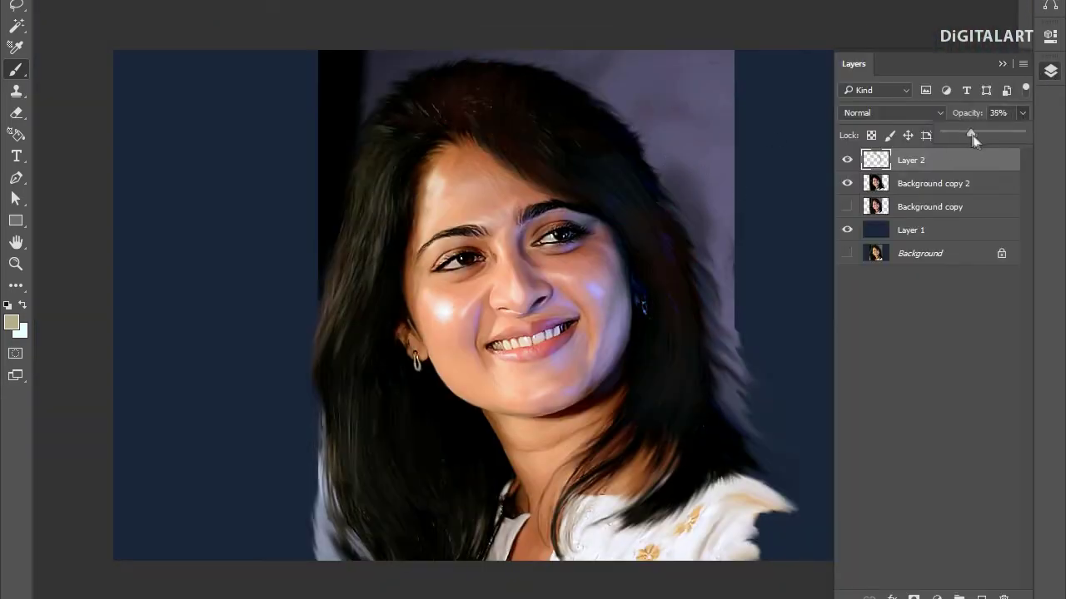
# Set the hair-colour Layer 2 to Lighten blend mode with lowered opacity.
pyautogui.click(887, 115)
pyautogui.click(866, 237)
pyautogui.click(890, 112)
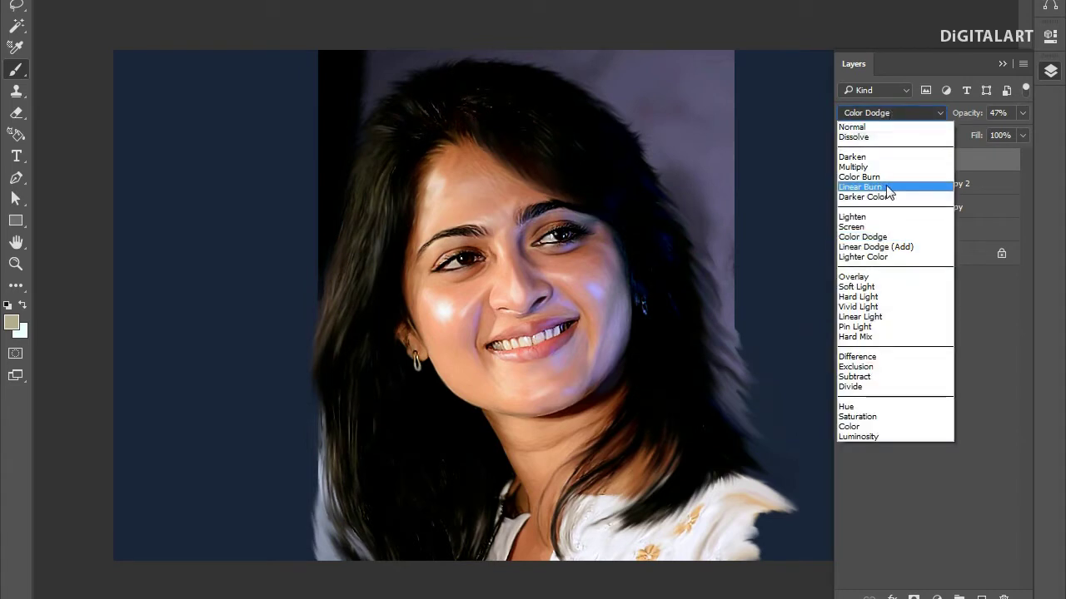
pyautogui.click(852, 216)
pyautogui.moveTo(1022, 112); pyautogui.dragTo(966, 135)
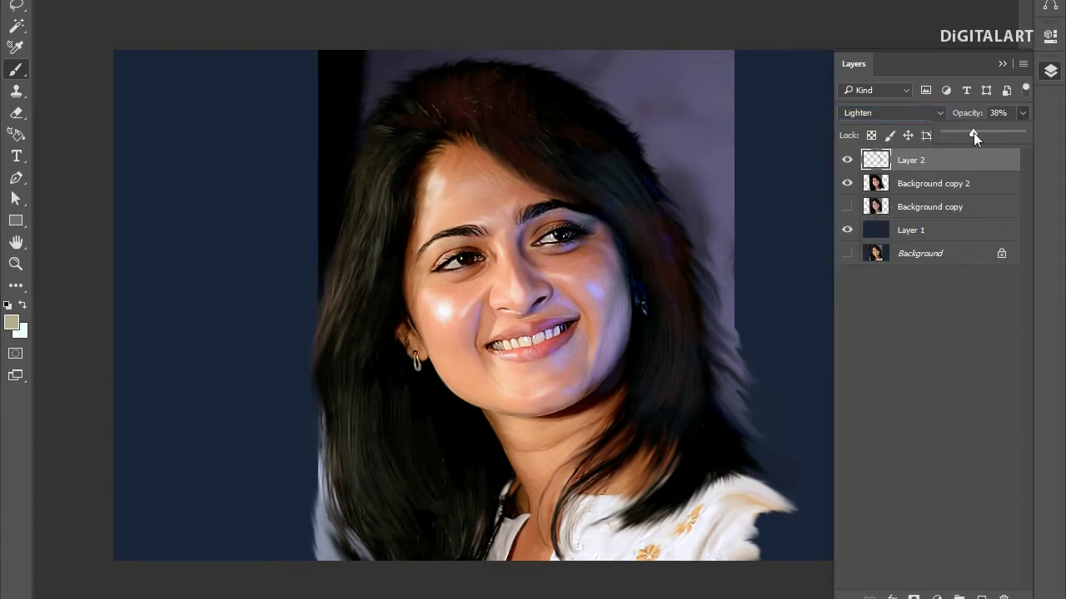
pyautogui.click(1003, 63)
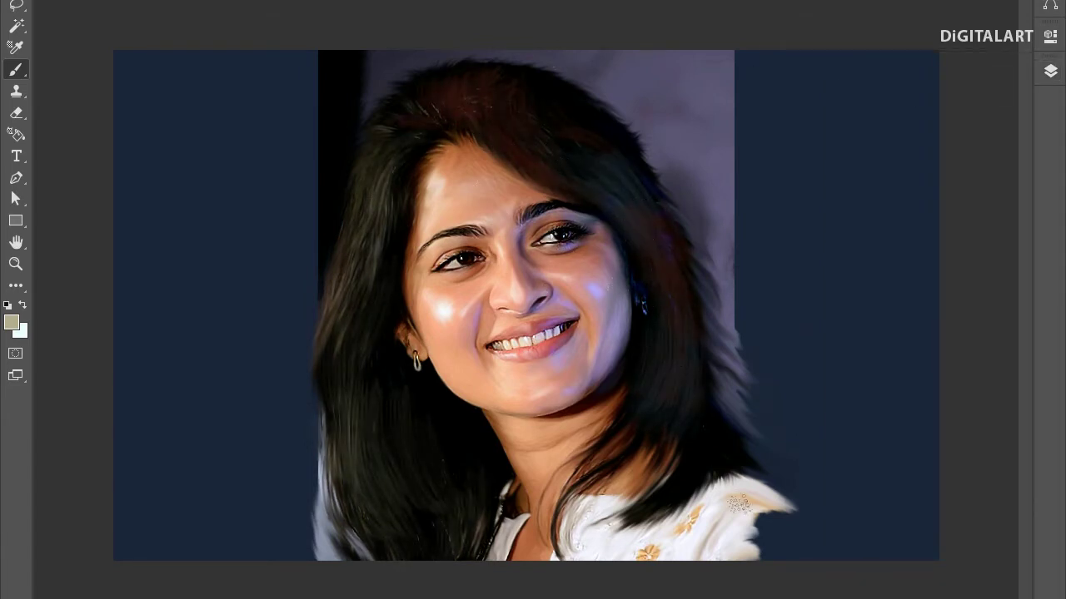
# Switch to the Smudge tool from the toolbar flyout.
pyautogui.click(1049, 71)
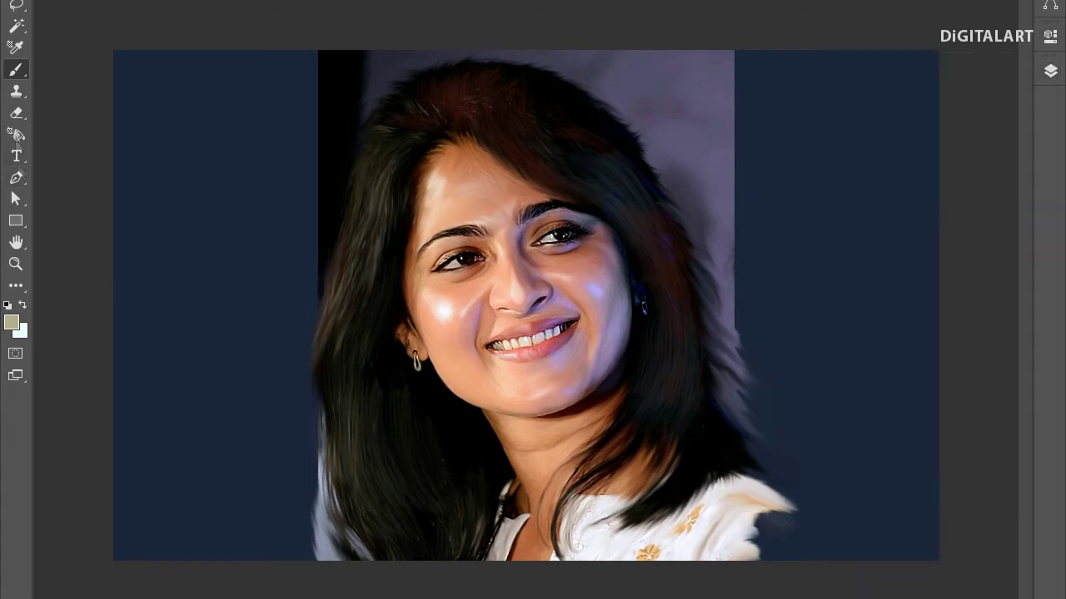
pyautogui.rightClick(28, 296)
pyautogui.click(100, 547)
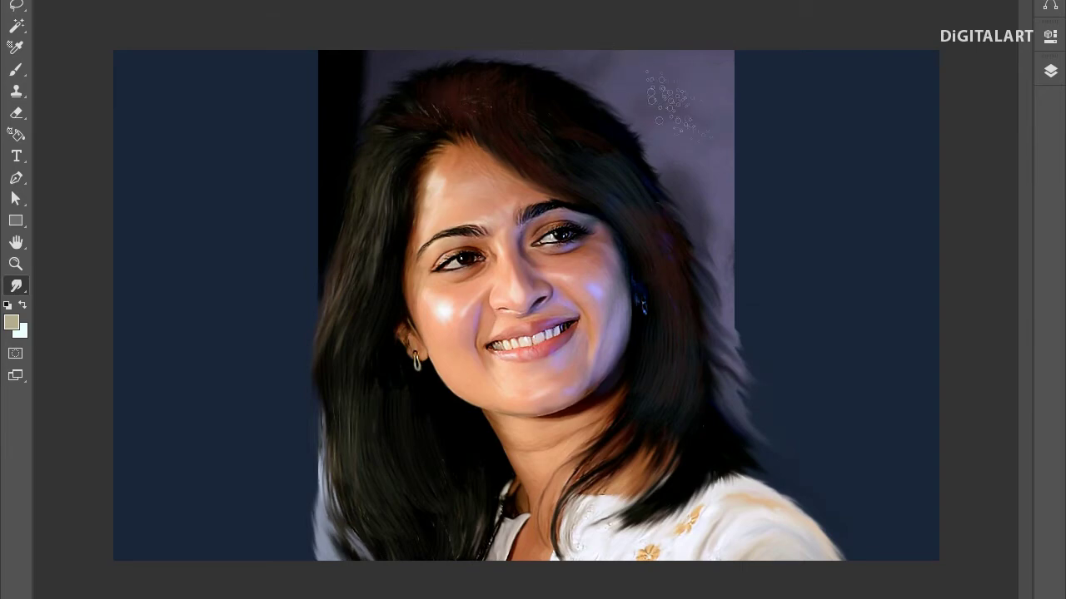
pyautogui.press('F5')
# Smear lilac haze and pale light through the background beside both sides of the hair.
pyautogui.click(592, 34)
pyautogui.click(540, 33)
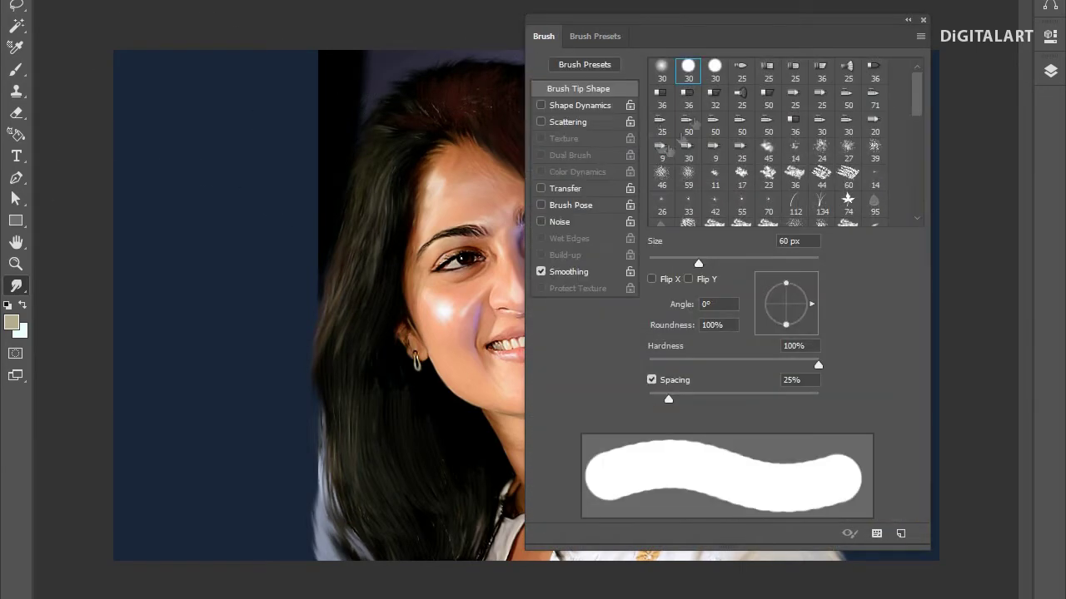
pyautogui.press('F5')
pyautogui.moveTo(757, 112)
pyautogui.mouseDown()
pyautogui.moveTo(766, 281)
pyautogui.moveTo(788, 304)
pyautogui.moveTo(775, 357)
pyautogui.moveTo(804, 292)
pyautogui.moveTo(832, 297)
pyautogui.mouseUp()
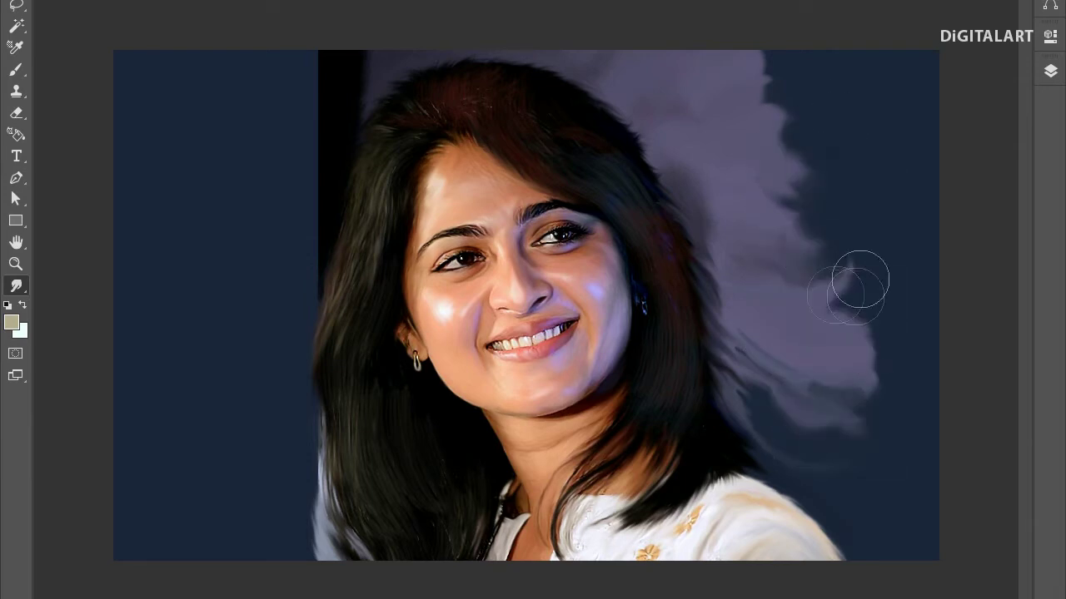
pyautogui.moveTo(357, 67)
pyautogui.mouseDown()
pyautogui.moveTo(291, 121)
pyautogui.moveTo(269, 257)
pyautogui.moveTo(281, 209)
pyautogui.moveTo(269, 338)
pyautogui.moveTo(291, 453)
pyautogui.moveTo(274, 317)
pyautogui.moveTo(238, 373)
pyautogui.moveTo(288, 526)
pyautogui.moveTo(267, 375)
pyautogui.moveTo(281, 366)
pyautogui.mouseUp()
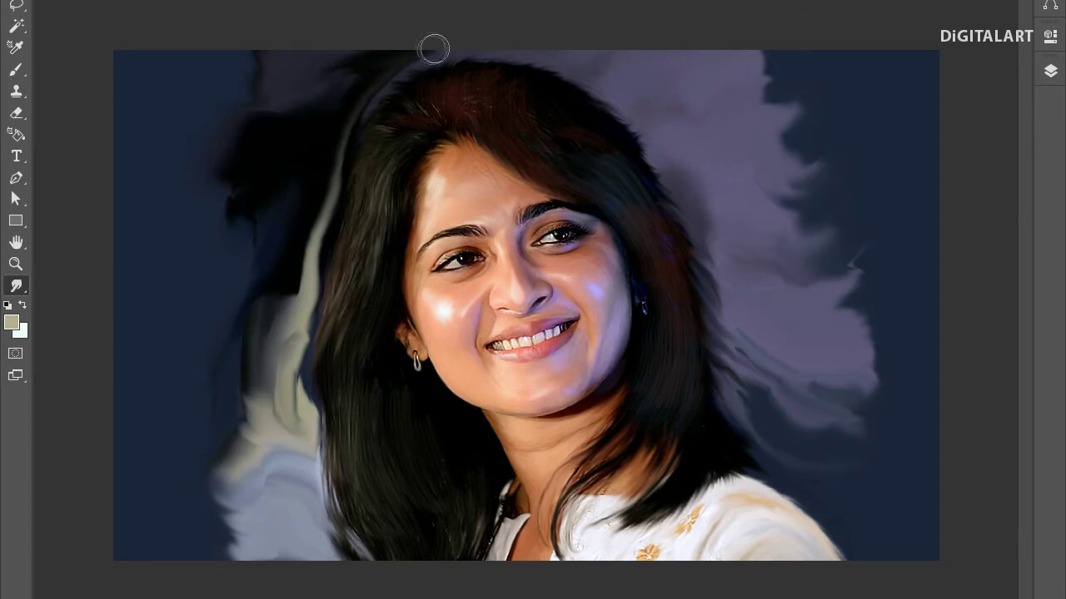
pyautogui.moveTo(254, 379); pyautogui.dragTo(263, 252)
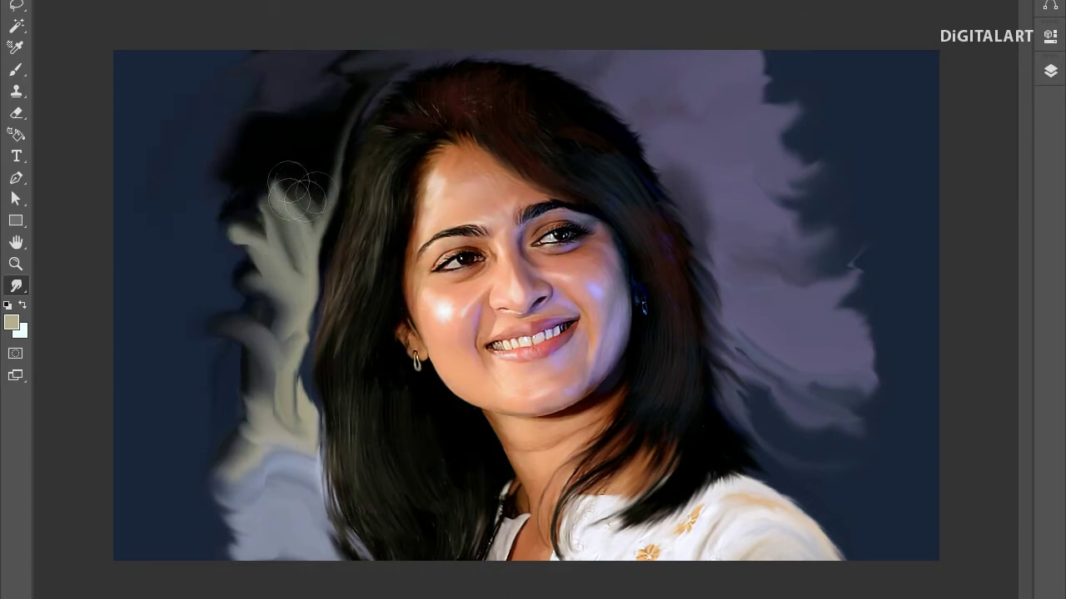
pyautogui.moveTo(298, 221)
pyautogui.mouseDown()
pyautogui.moveTo(225, 433)
pyautogui.moveTo(208, 333)
pyautogui.moveTo(150, 516)
pyautogui.moveTo(159, 440)
pyautogui.moveTo(208, 292)
pyautogui.moveTo(158, 282)
pyautogui.moveTo(258, 83)
pyautogui.moveTo(183, 150)
pyautogui.mouseUp()
# Spread purple haze over the right background and swirl the upper grey and dark streaks.
pyautogui.moveTo(720, 36)
pyautogui.mouseDown()
pyautogui.moveTo(922, 136)
pyautogui.moveTo(899, 496)
pyautogui.mouseUp()
pyautogui.moveTo(100, 59)
pyautogui.mouseDown()
pyautogui.moveTo(166, 346)
pyautogui.moveTo(109, 102)
pyautogui.mouseUp()
pyautogui.moveTo(276, 138)
pyautogui.mouseDown()
pyautogui.moveTo(261, 191)
pyautogui.moveTo(116, 167)
pyautogui.mouseUp()
pyautogui.moveTo(770, 376)
pyautogui.mouseDown()
pyautogui.moveTo(875, 116)
pyautogui.moveTo(915, 67)
pyautogui.mouseUp()
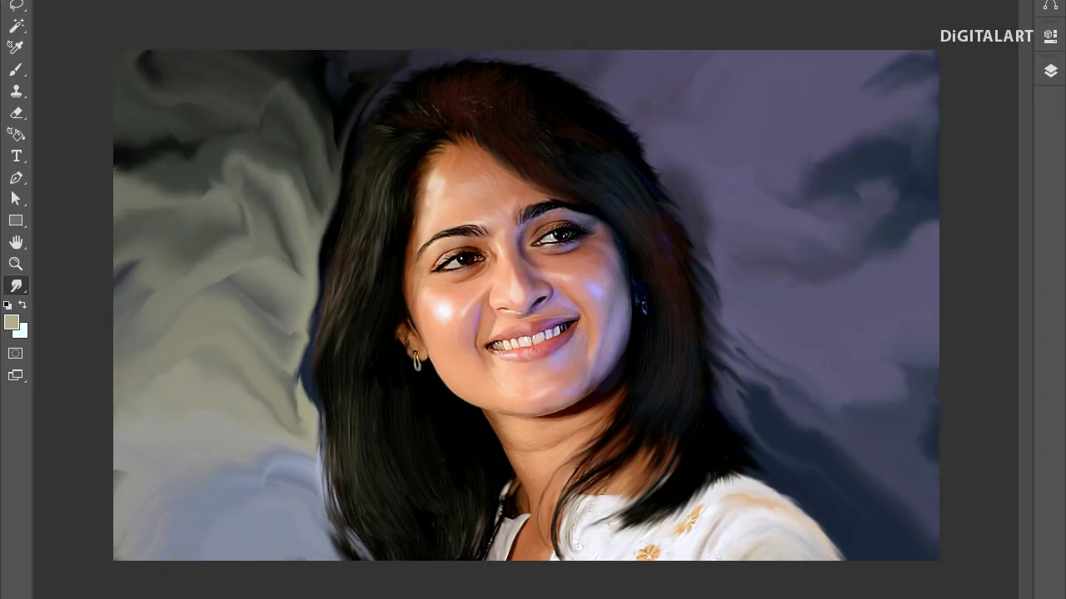
pyautogui.press('F5')
# Choose the scattered sparkle brush from Brush Presets.
pyautogui.click(590, 30)
pyautogui.scroll(-10, 714, 309)
pyautogui.click(868, 492)
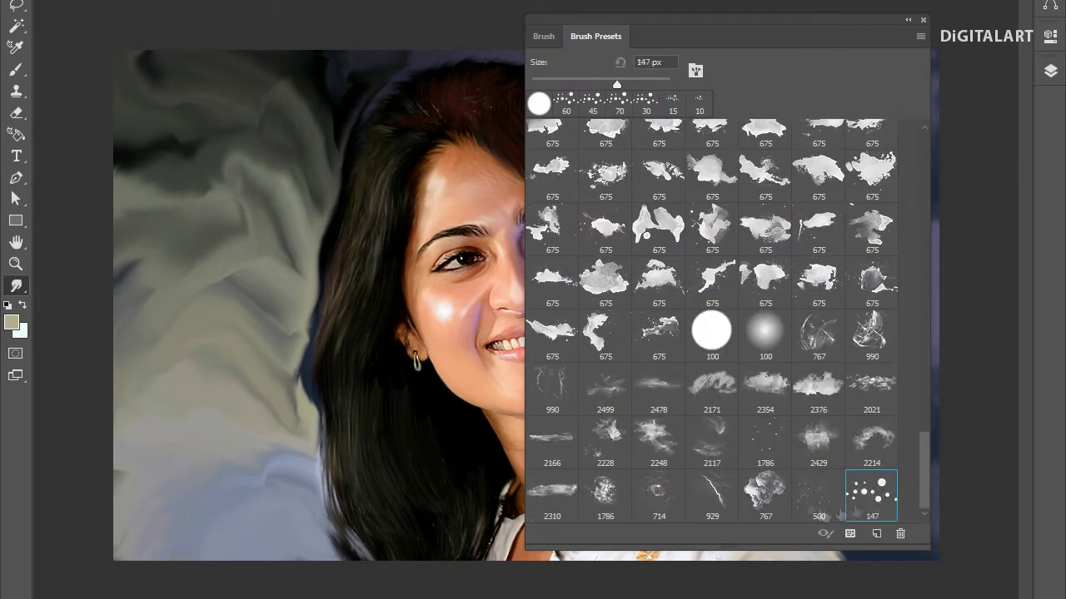
pyautogui.press('F5')
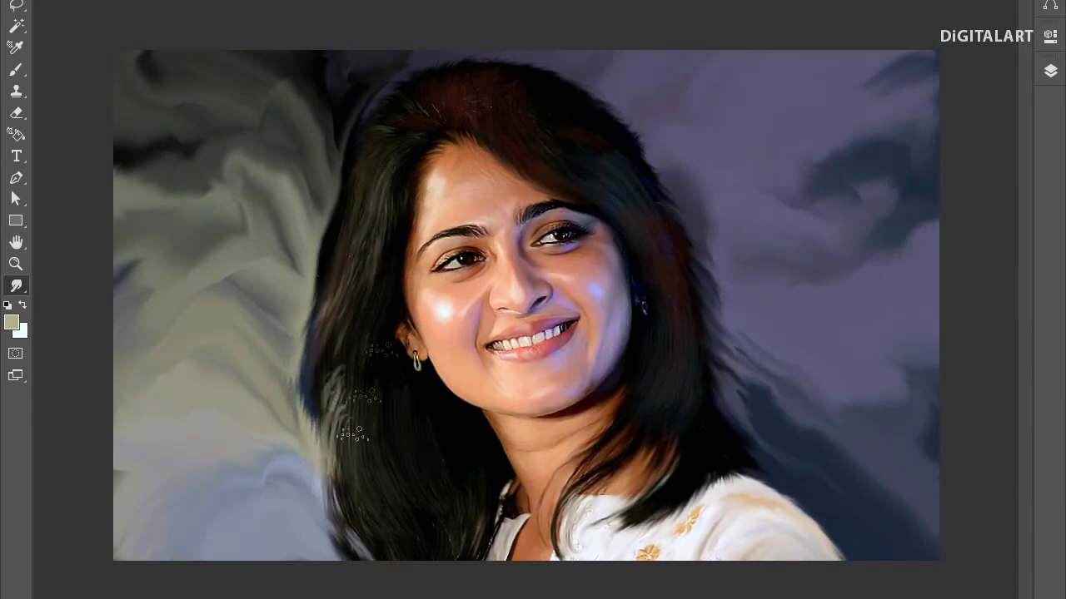
# Merge the hair-colour Layer 2 down into the portrait and fit the painting in the window.
pyautogui.click(1049, 71)
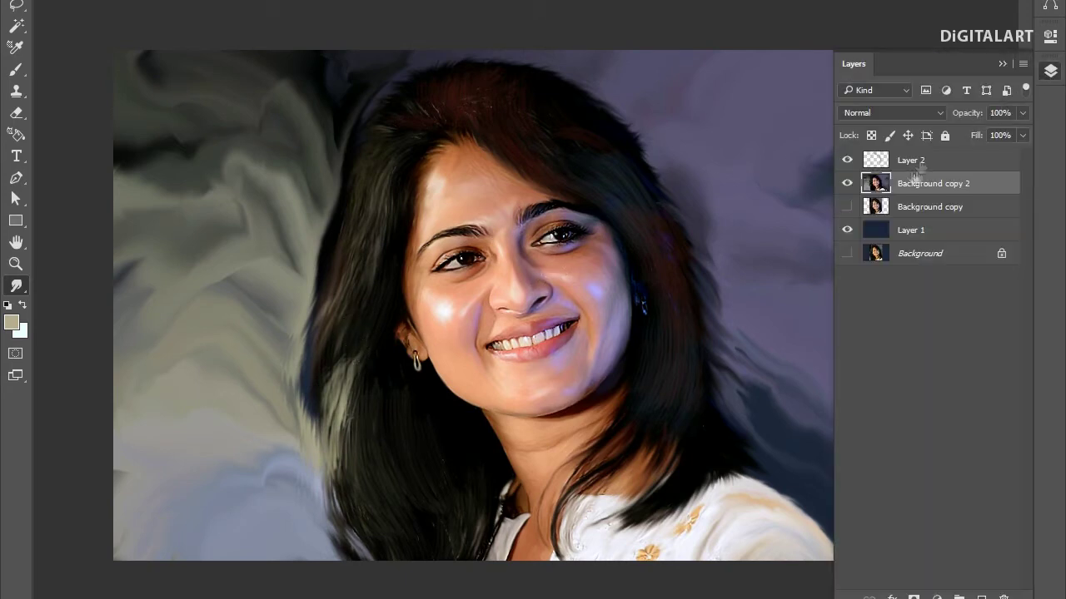
pyautogui.hotkey('ctrl', 'e')
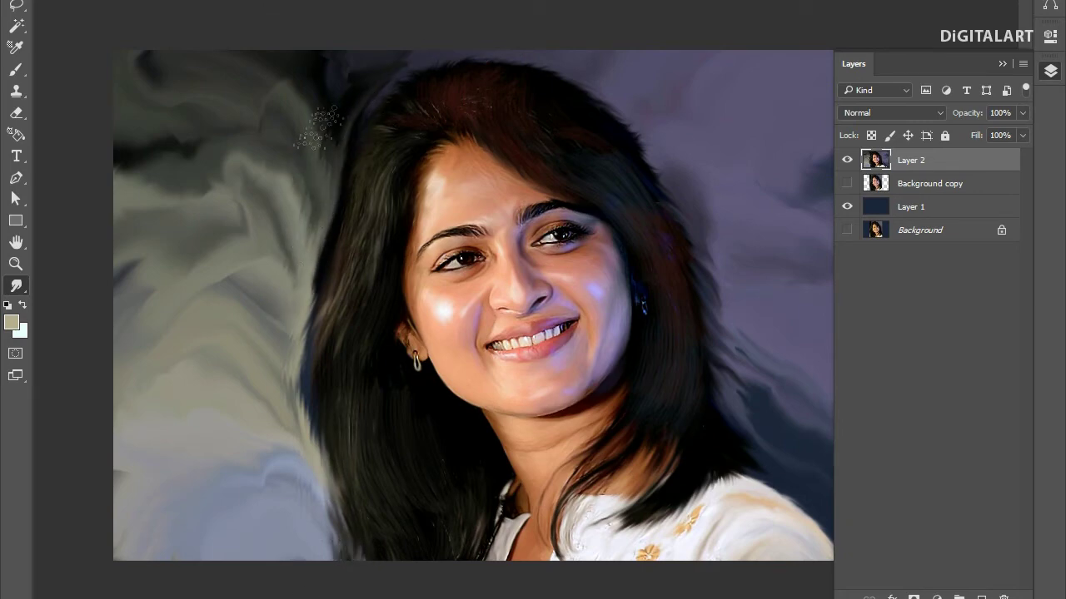
pyautogui.scroll(3, 556, 188)
pyautogui.rightClick(594, 200)
pyautogui.click(613, 216)
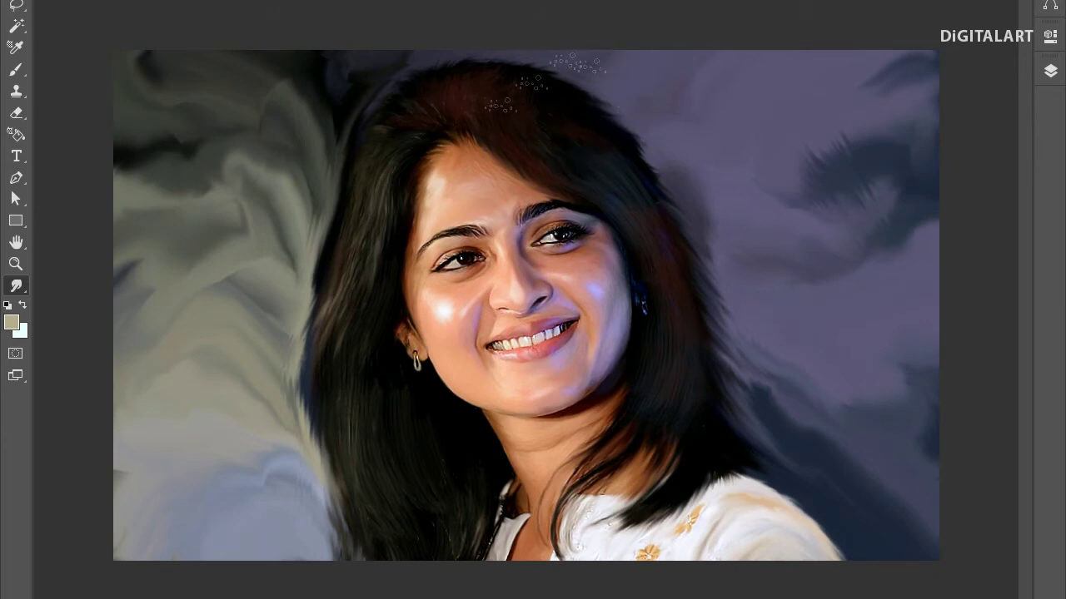
pyautogui.click(1050, 73)
pyautogui.click(1050, 73)
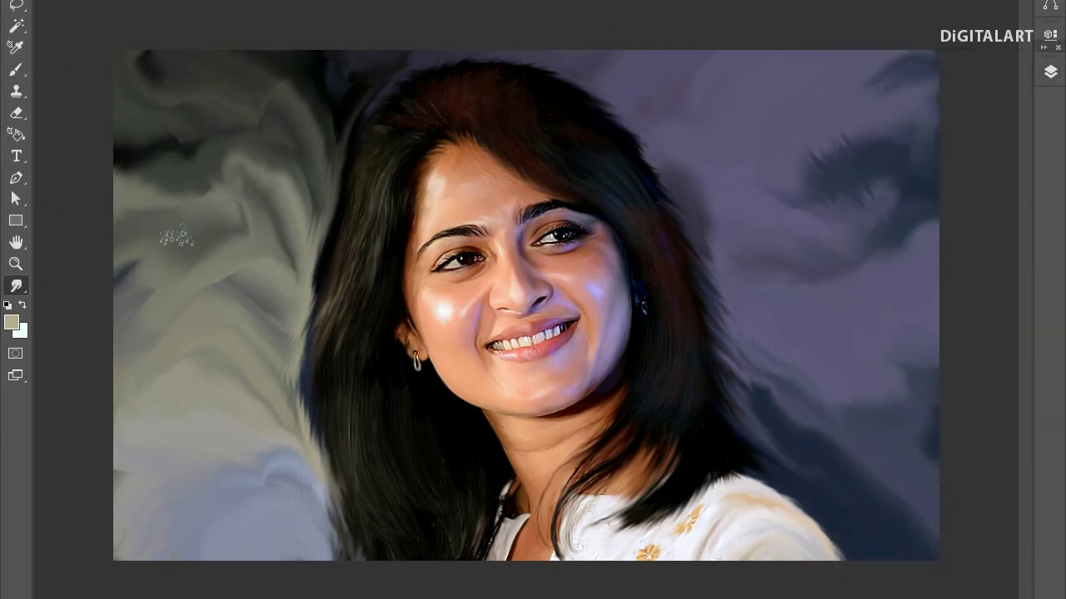
pyautogui.press('F5')
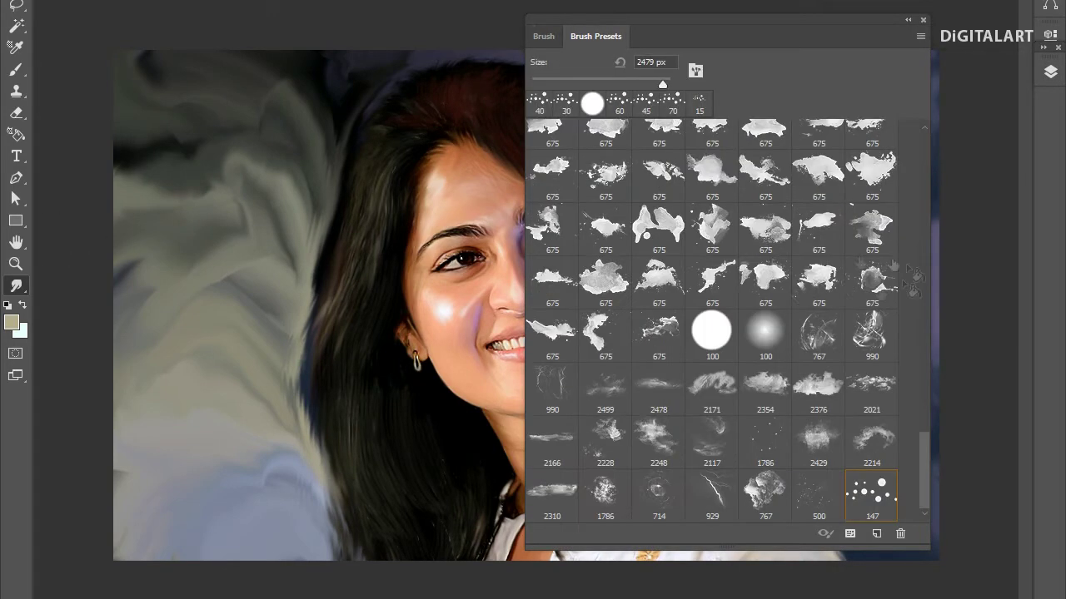
# Set the foreground colour to reddish #c8594b.
pyautogui.press('F5')
pyautogui.click(11, 321)
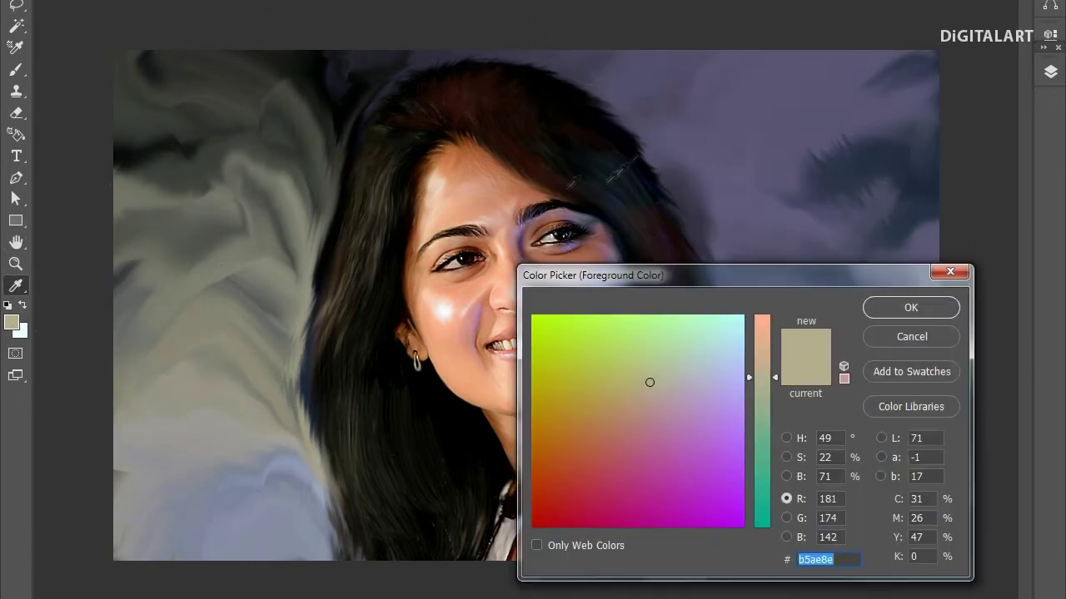
pyautogui.write('c8594b')
pyautogui.press('Return')
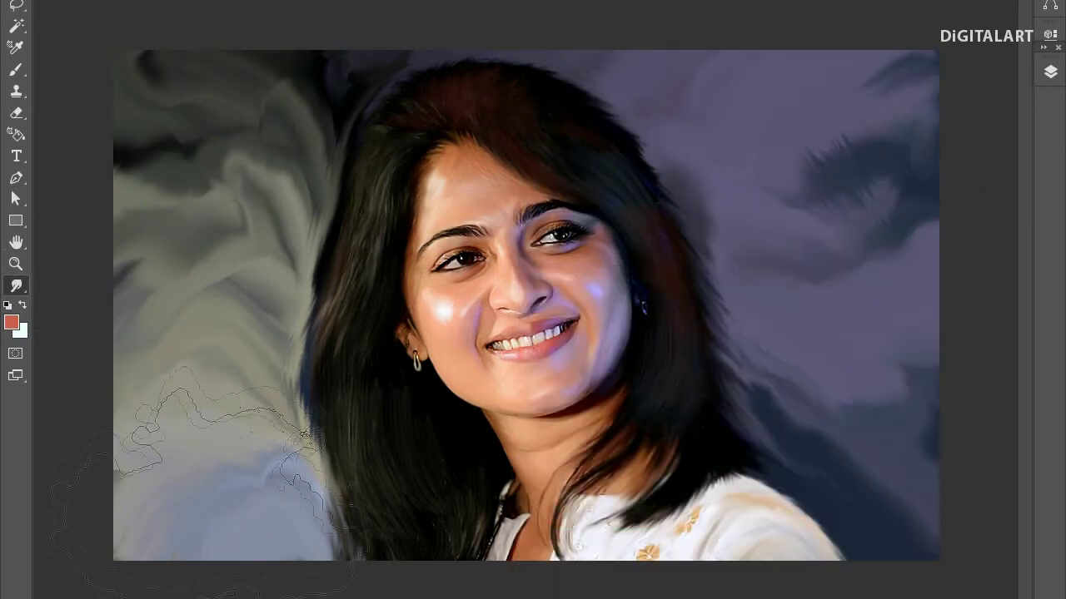
pyautogui.press('F5')
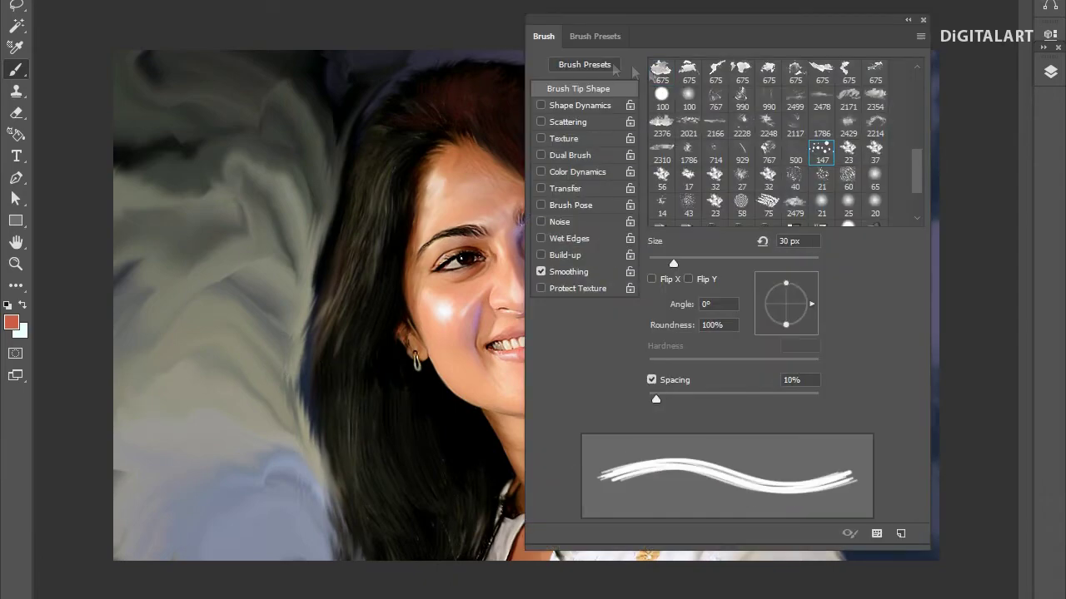
pyautogui.click(596, 36)
pyautogui.press('F5')
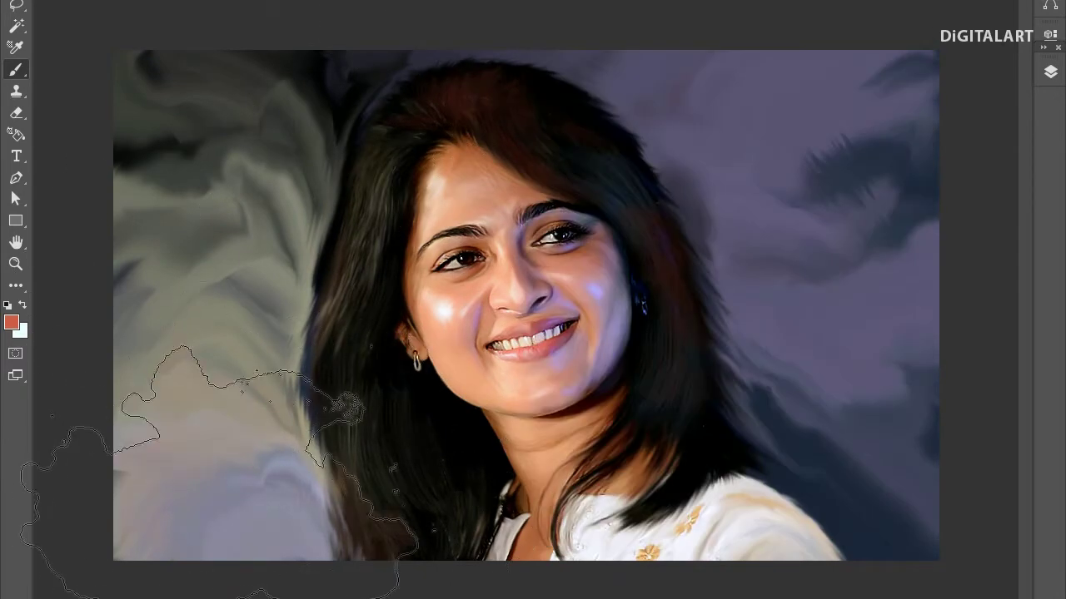
# Stamp light-blue watercolour on the lower-left background.
pyautogui.click(11, 322)
pyautogui.click(713, 369)
pyautogui.click(894, 305)
pyautogui.click(275, 475)
pyautogui.hotkey('ctrl', 'z')
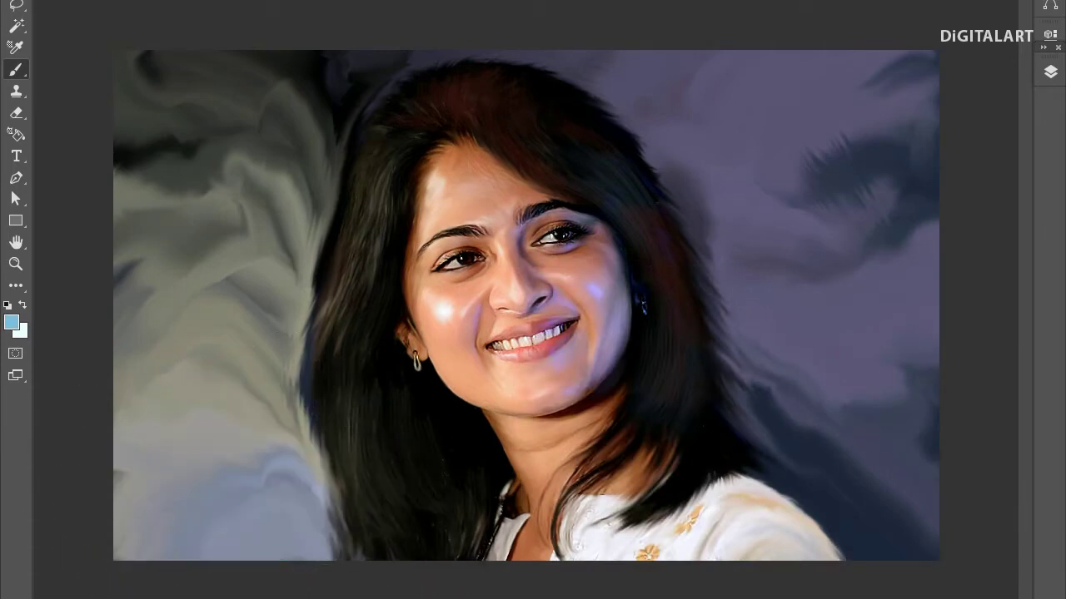
pyautogui.click(280, 429)
# Stamp a brighter purple watercolour over the right background.
pyautogui.keyDown('alt'); pyautogui.click(824, 200); pyautogui.keyUp('alt')
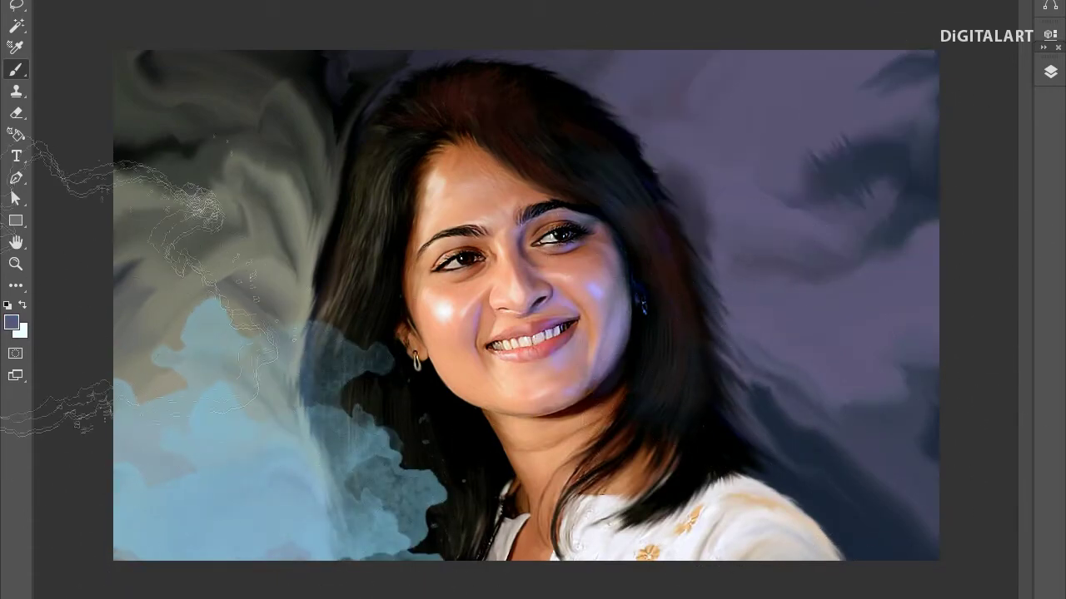
pyautogui.click(11, 323)
pyautogui.click(678, 452)
pyautogui.click(911, 305)
pyautogui.click(775, 275)
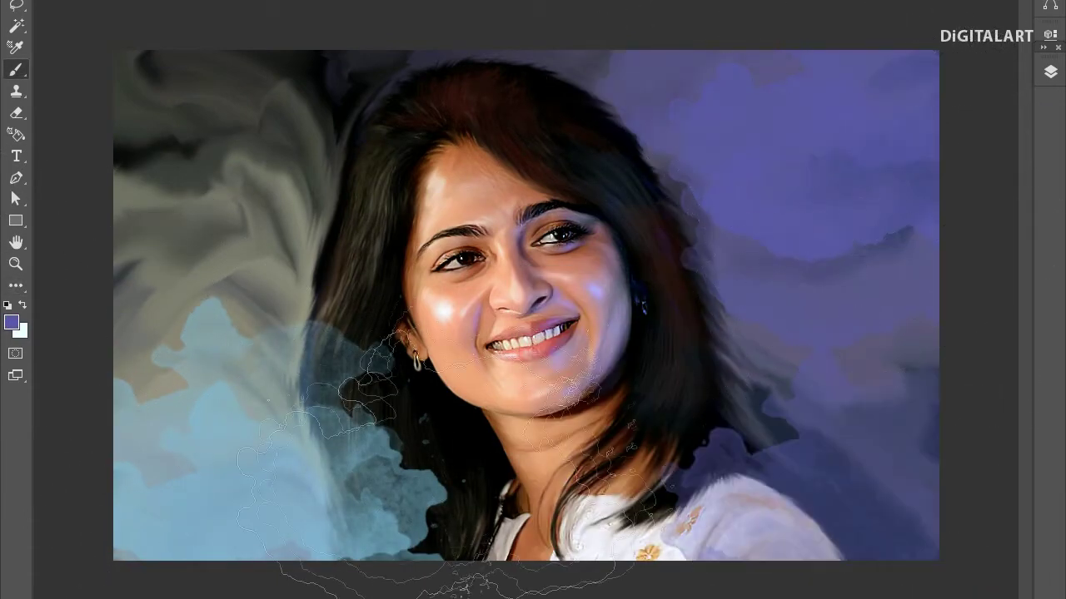
# Set the foreground to teal #3e7772 and return to the Brush tool.
pyautogui.click(10, 322)
pyautogui.moveTo(749, 441); pyautogui.dragTo(750, 481)
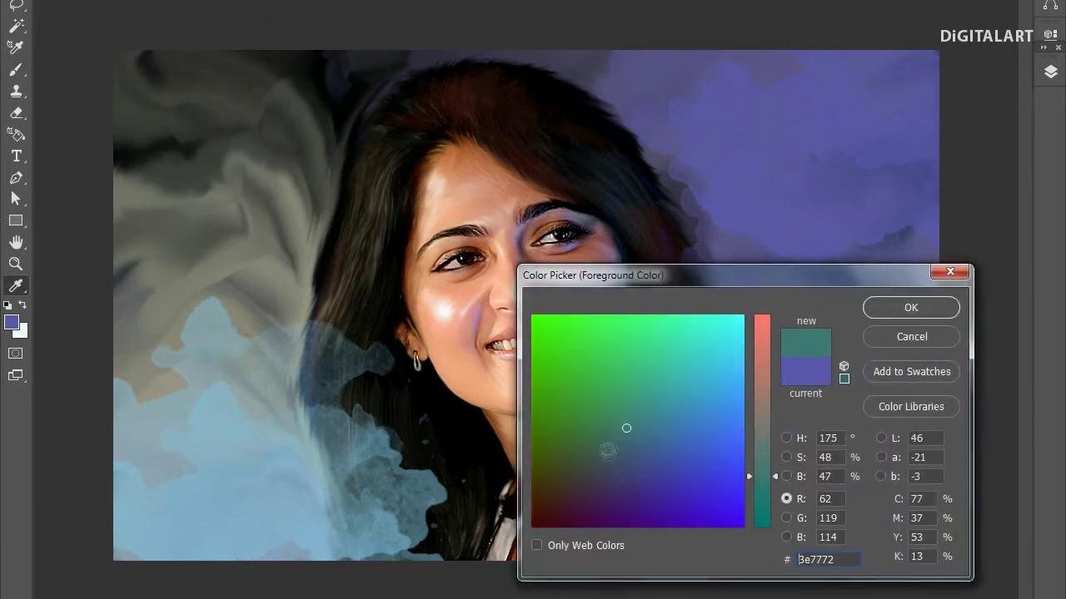
pyautogui.press('Return')
pyautogui.press('b')
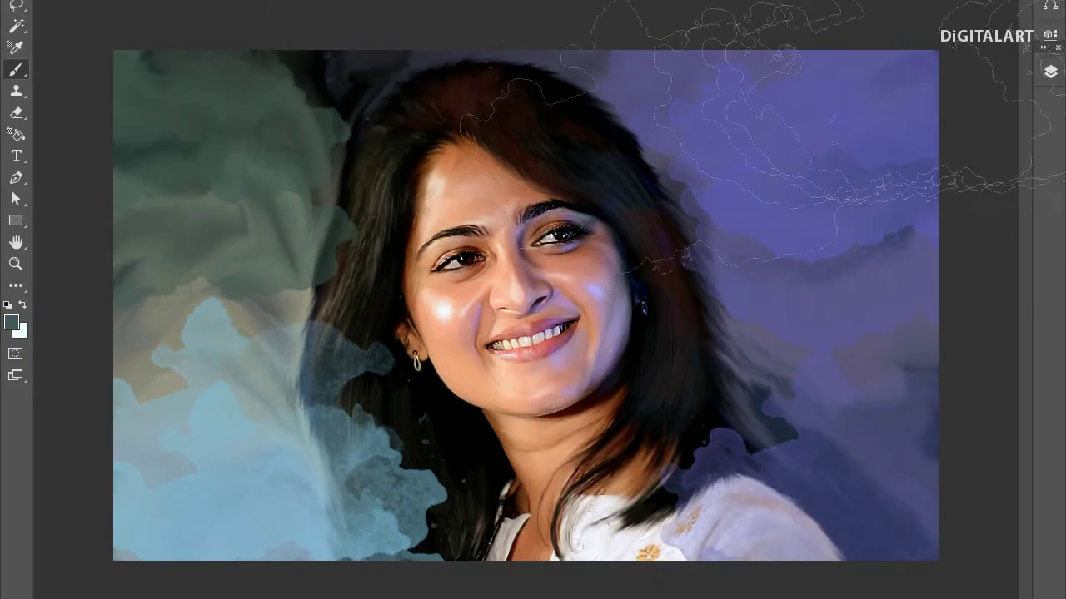
pyautogui.click(1050, 72)
# Blend Layer 3 in Linear Burn mode at lowered 43% opacity.
pyautogui.click(891, 113)
pyautogui.click(891, 184)
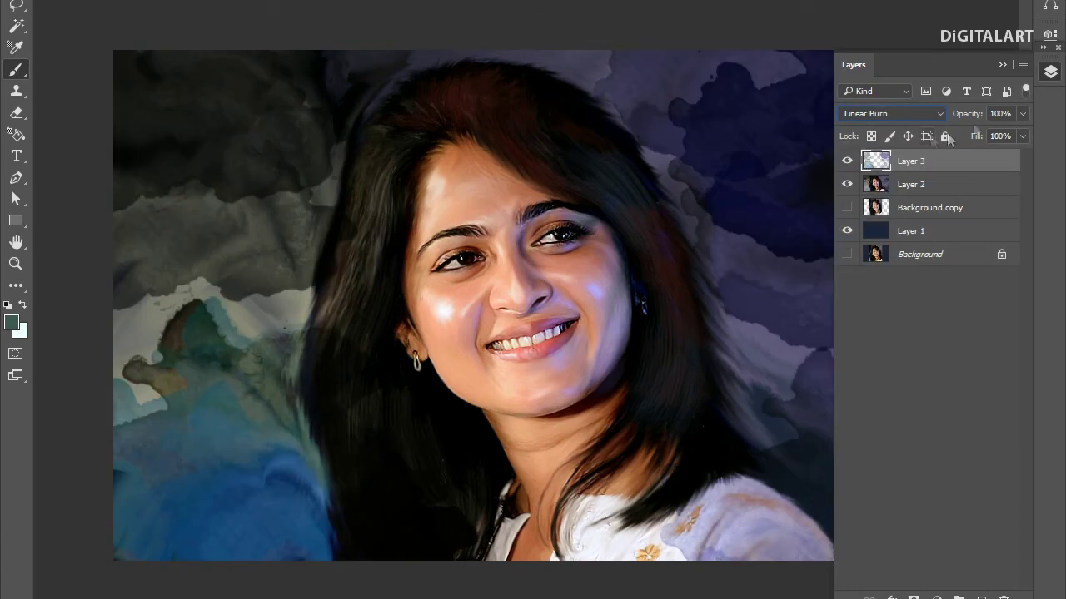
pyautogui.click(1022, 113)
pyautogui.moveTo(1024, 133); pyautogui.dragTo(977, 136)
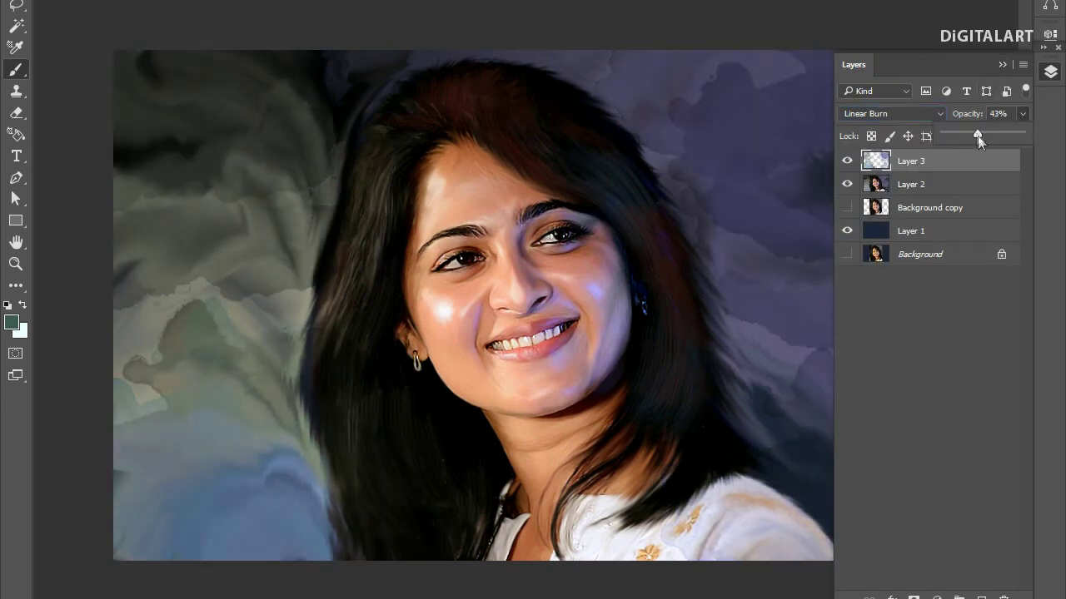
pyautogui.click(1003, 64)
pyautogui.press('F5')
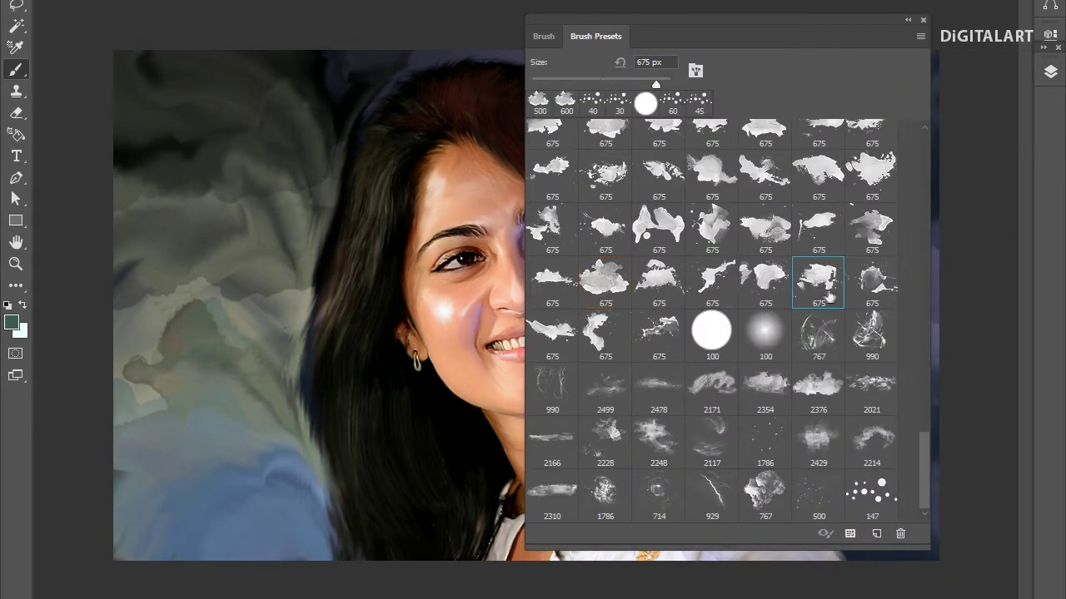
pyautogui.press('F5')
pyautogui.press('F5')
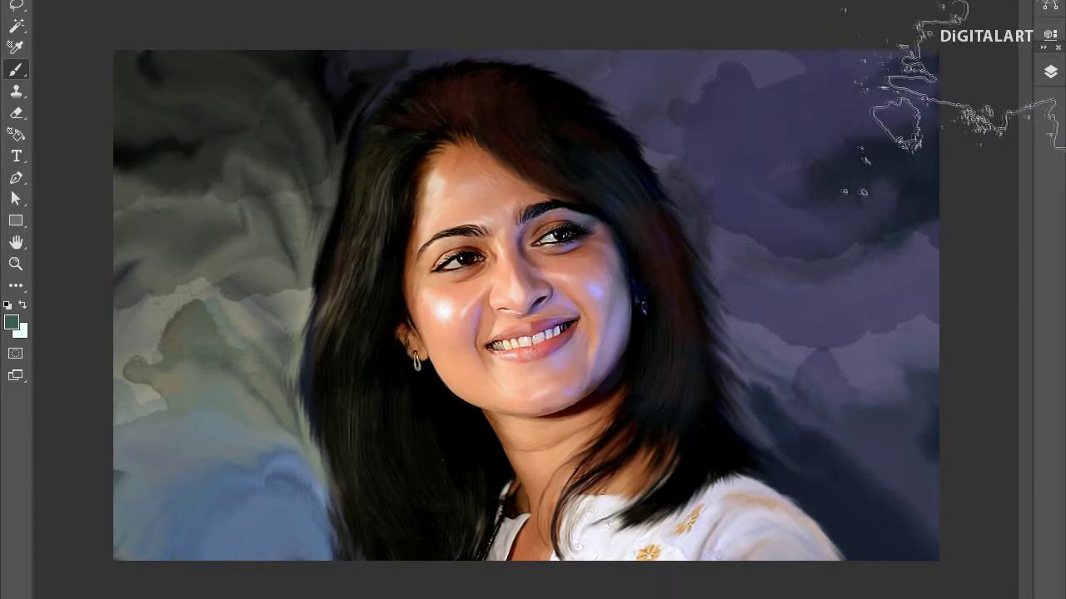
# Add a new empty Layer 4 on top and make it active.
pyautogui.click(1050, 72)
pyautogui.click(1003, 598)
pyautogui.click(542, 192)
pyautogui.click(981, 598)
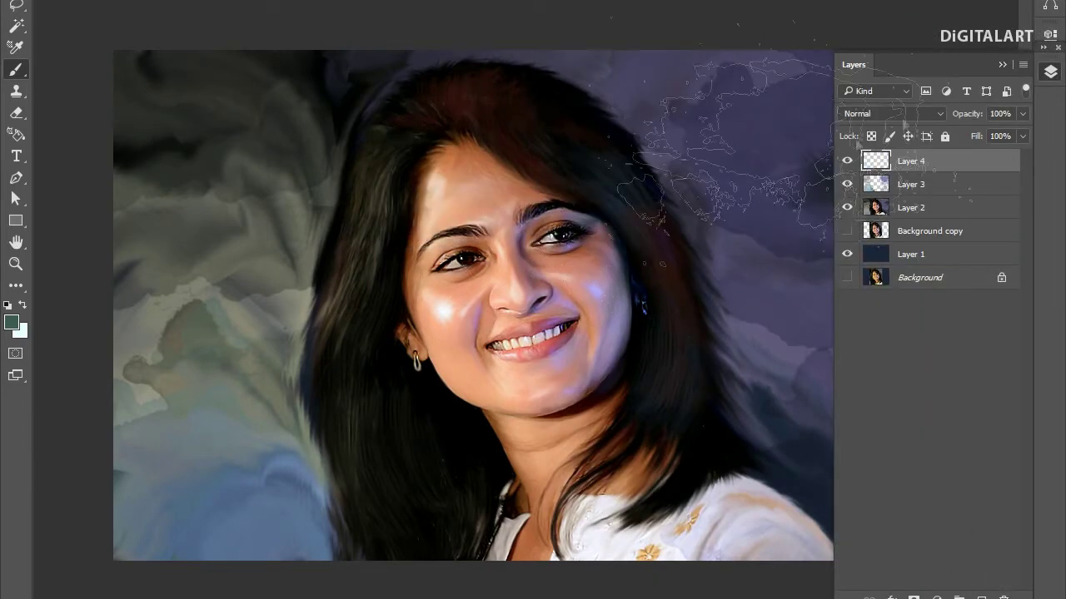
pyautogui.click(12, 322)
# Stamp gold #b49a2e watercolour splashes at the top right and lower left.
pyautogui.click(570, 399)
pyautogui.moveTo(762, 500); pyautogui.dragTo(761, 378)
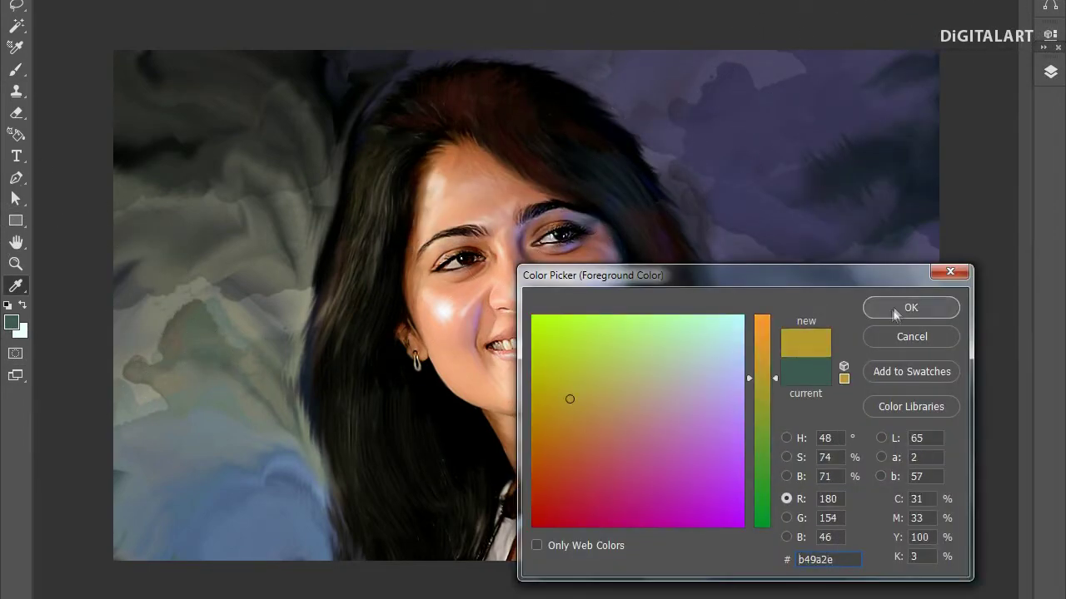
pyautogui.click(895, 313)
pyautogui.click(791, 83)
pyautogui.click(883, 166)
pyautogui.click(899, 192)
pyautogui.click(167, 433)
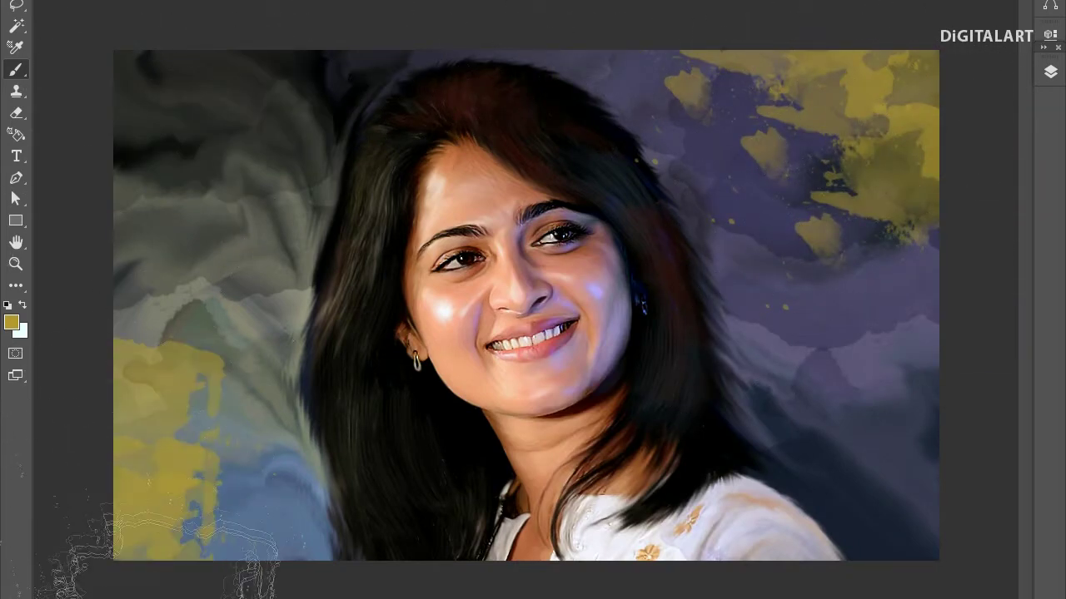
# Fade Layer 4 to 37% opacity.
pyautogui.click(1050, 71)
pyautogui.click(1022, 114)
pyautogui.moveTo(1024, 135); pyautogui.dragTo(972, 136)
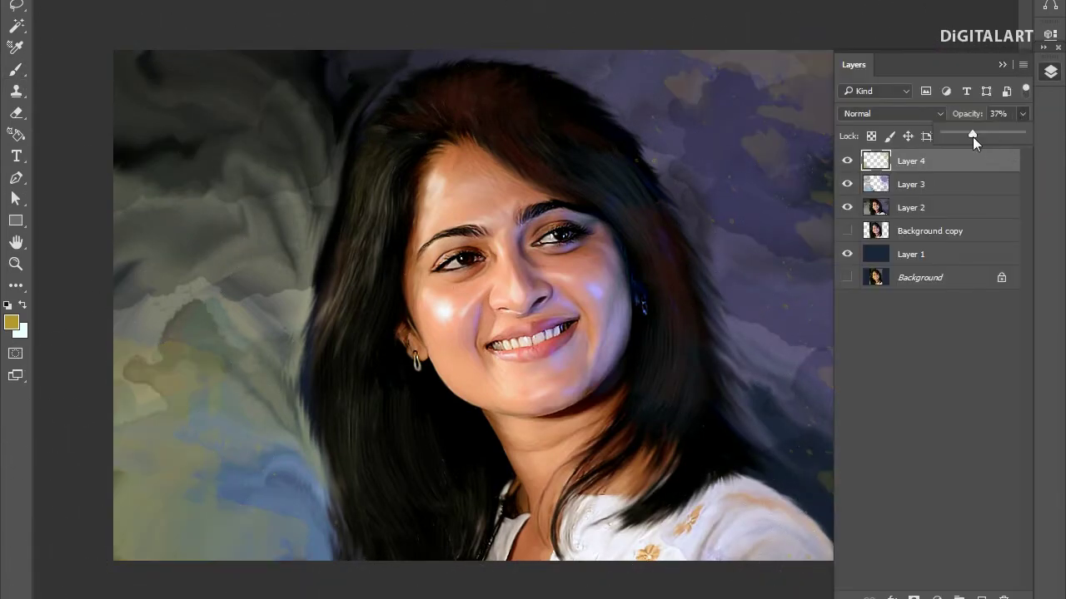
pyautogui.click(1049, 72)
pyautogui.click(250, 2)
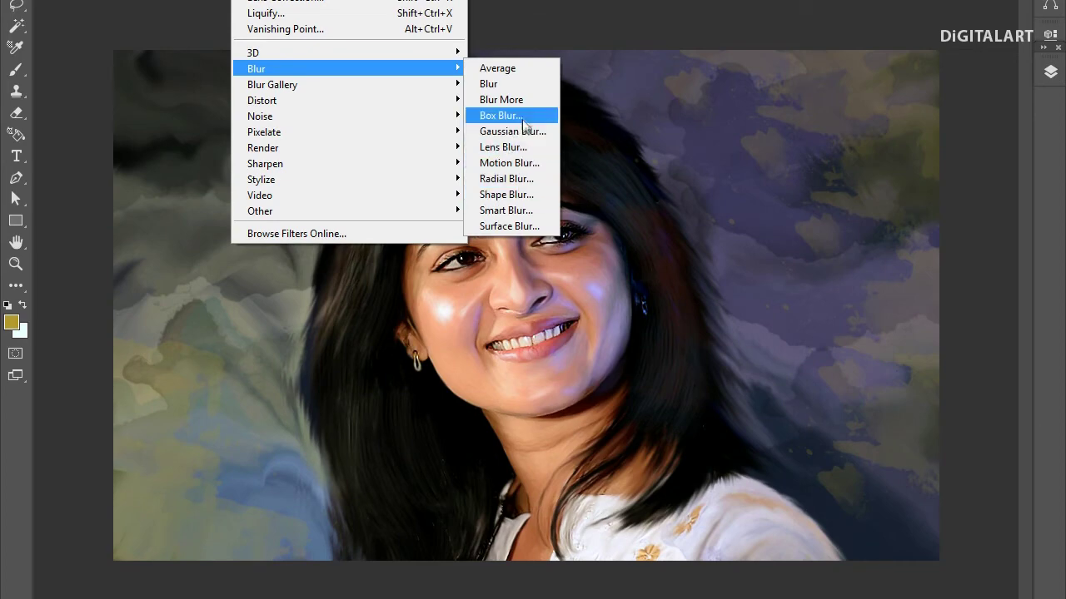
# Apply a 3.0-pixel Gaussian Blur to the watercolour splashes.
pyautogui.click(512, 131)
pyautogui.moveTo(542, 505); pyautogui.dragTo(492, 504)
pyautogui.click(678, 288)
pyautogui.click(1050, 72)
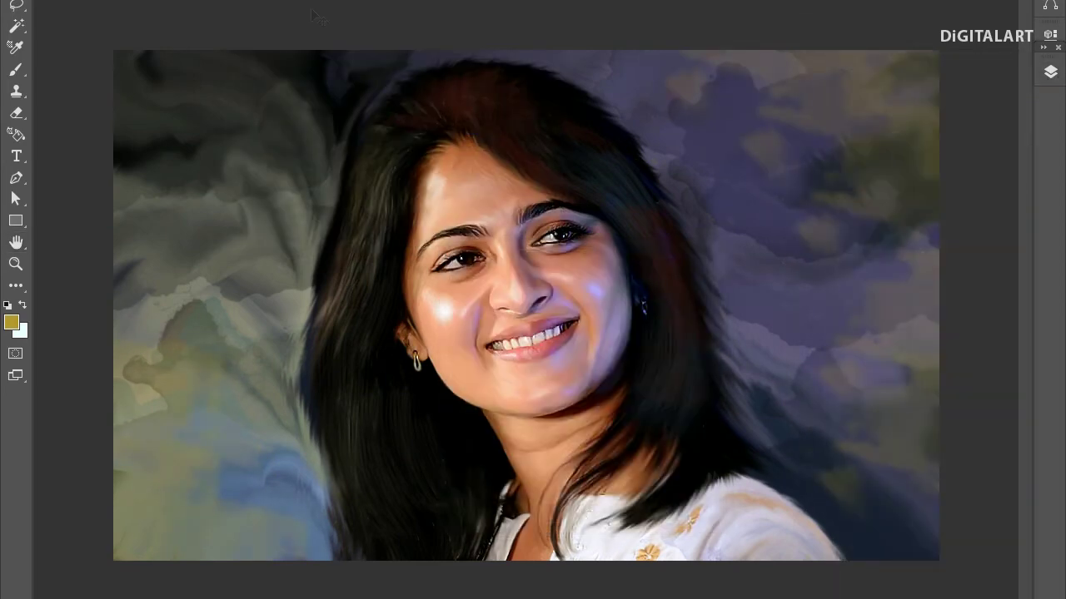
pyautogui.click(250, 2)
pyautogui.click(512, 129)
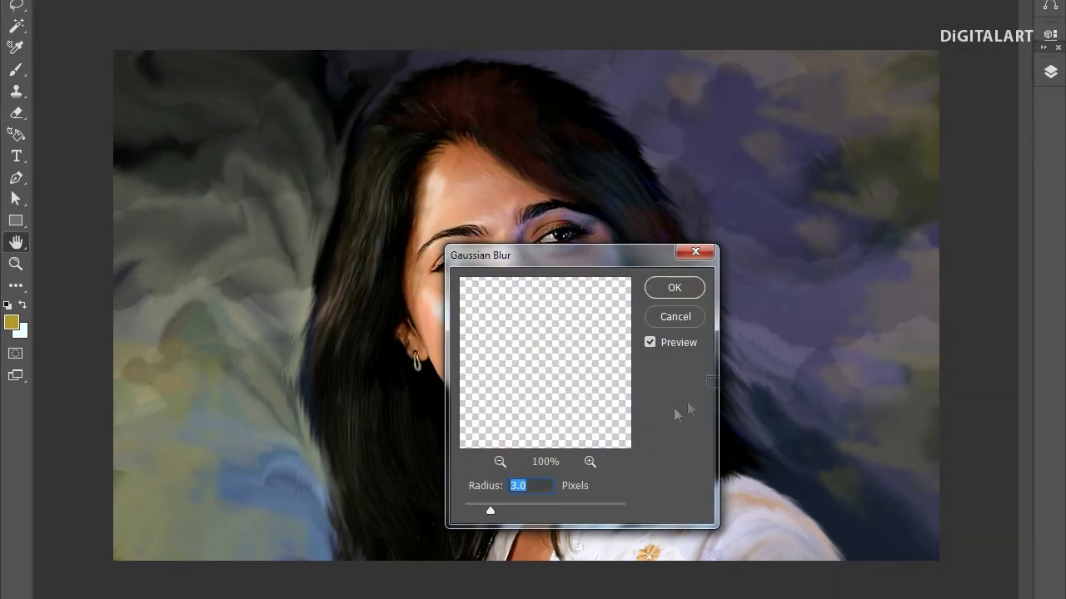
pyautogui.click(674, 287)
# Select Layer 2 so the new layer goes above it.
pyautogui.click(1050, 71)
pyautogui.click(911, 207)
pyautogui.click(16, 69)
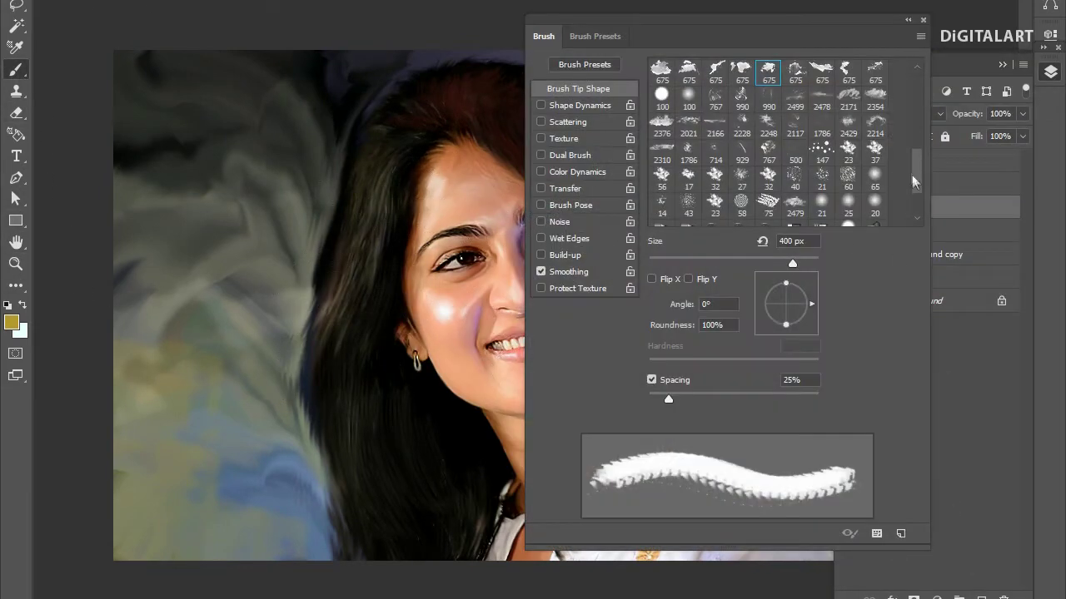
# Paint green down the left background with a large 400 px soft round brush.
pyautogui.click(664, 72)
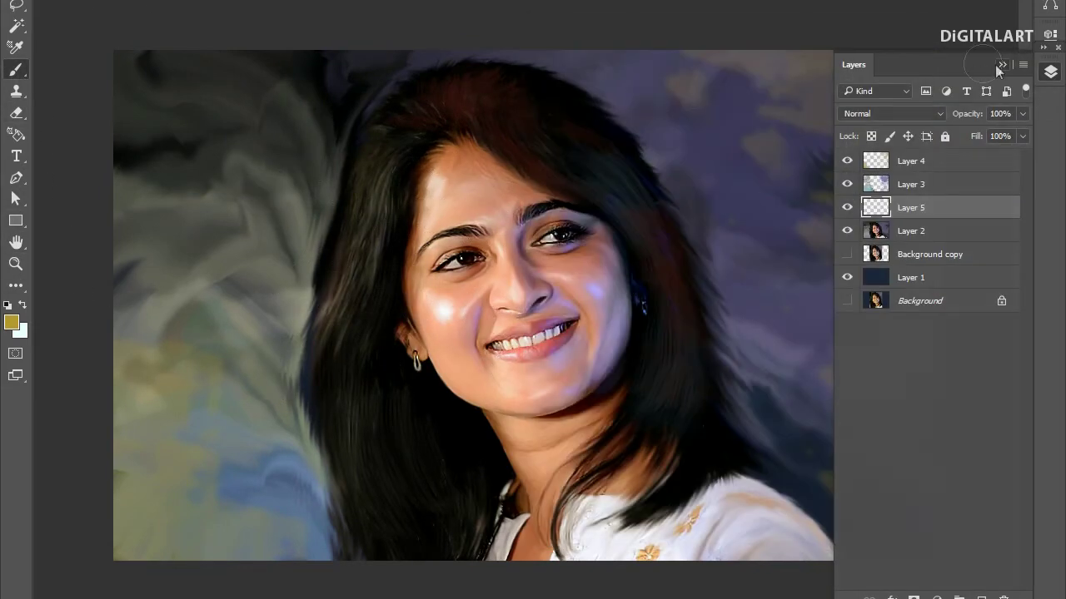
pyautogui.click(1002, 65)
pyautogui.click(11, 322)
pyautogui.click(641, 373)
pyautogui.click(911, 307)
pyautogui.moveTo(319, 138)
pyautogui.mouseDown()
pyautogui.moveTo(293, 191)
pyautogui.moveTo(274, 572)
pyautogui.moveTo(281, 207)
pyautogui.moveTo(280, 524)
pyautogui.moveTo(366, 173)
pyautogui.mouseUp()
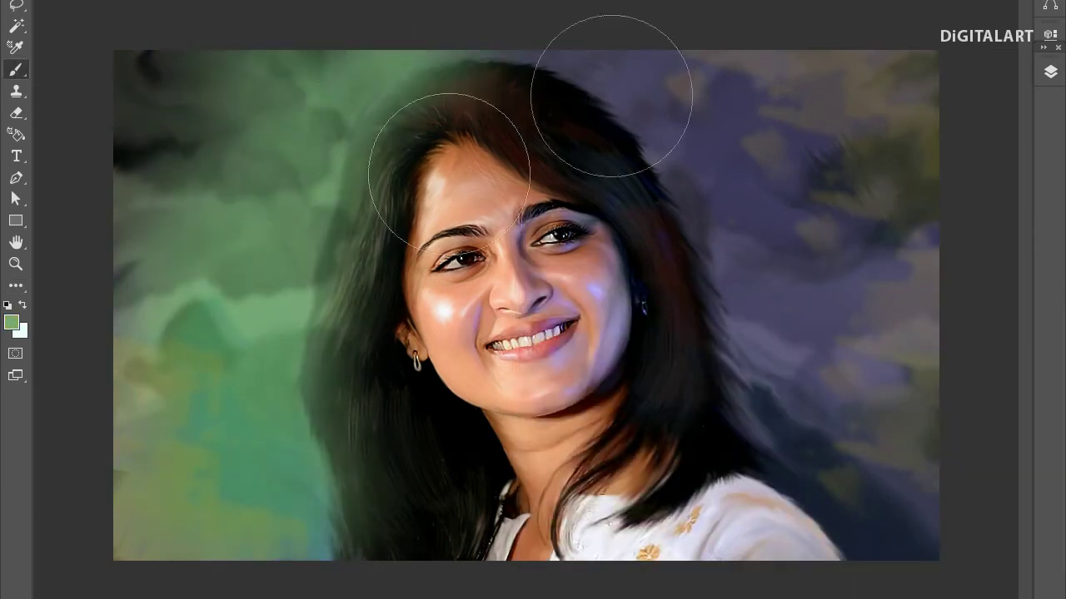
pyautogui.click(1050, 71)
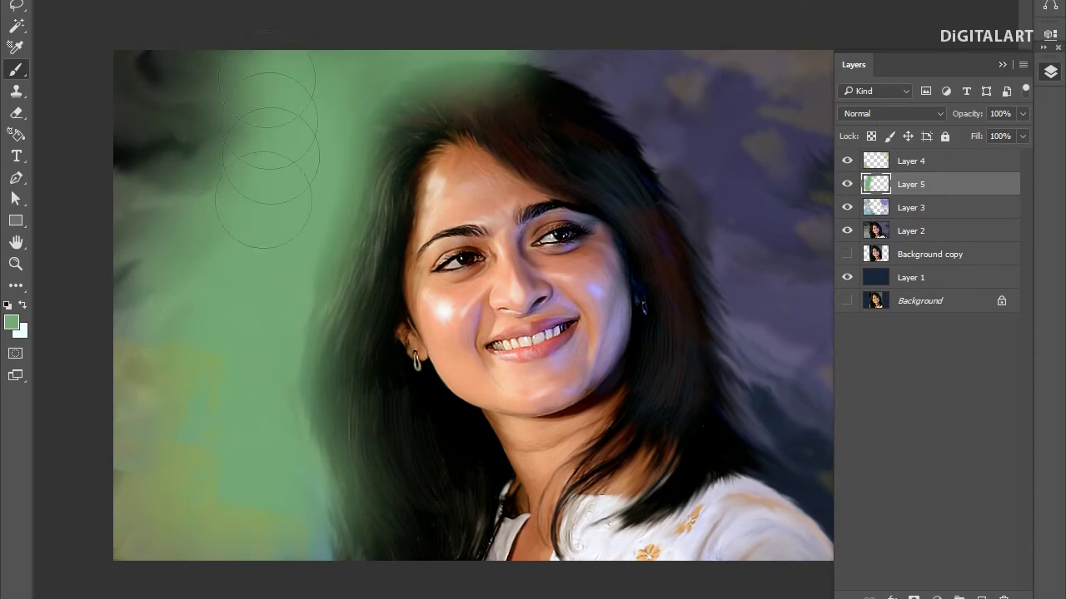
pyautogui.moveTo(284, 62); pyautogui.dragTo(236, 491)
# Paint lavender over the top background and move Layer 5 above Layer 4.
pyautogui.click(10, 323)
pyautogui.click(775, 191)
pyautogui.click(878, 304)
pyautogui.moveTo(714, 35)
pyautogui.mouseDown()
pyautogui.moveTo(713, 72)
pyautogui.moveTo(756, 65)
pyautogui.mouseUp()
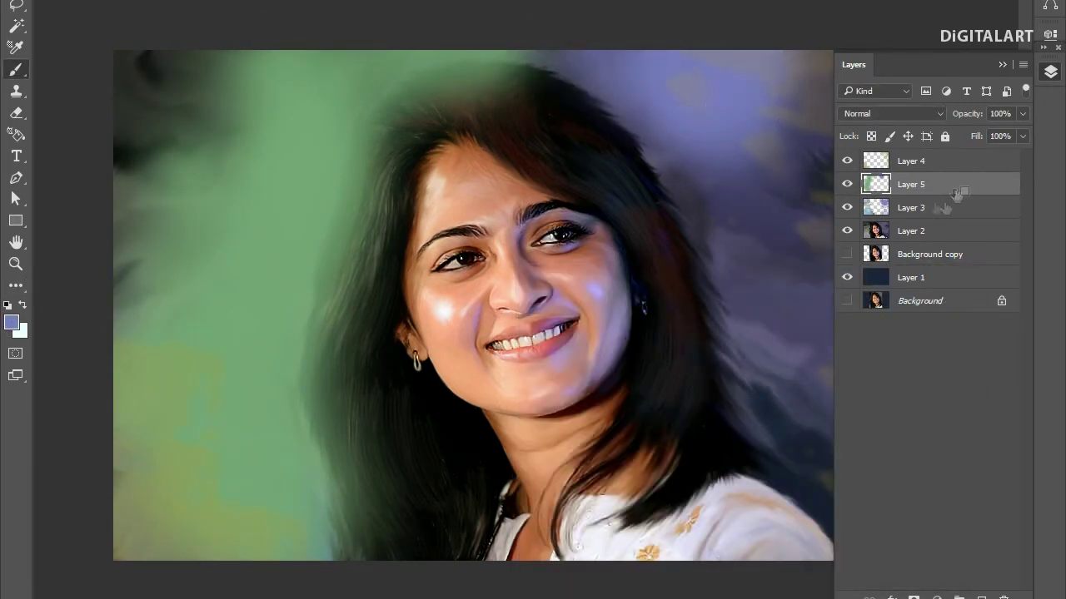
pyautogui.moveTo(932, 189); pyautogui.dragTo(924, 155)
pyautogui.hotkey('ctrl', '-')
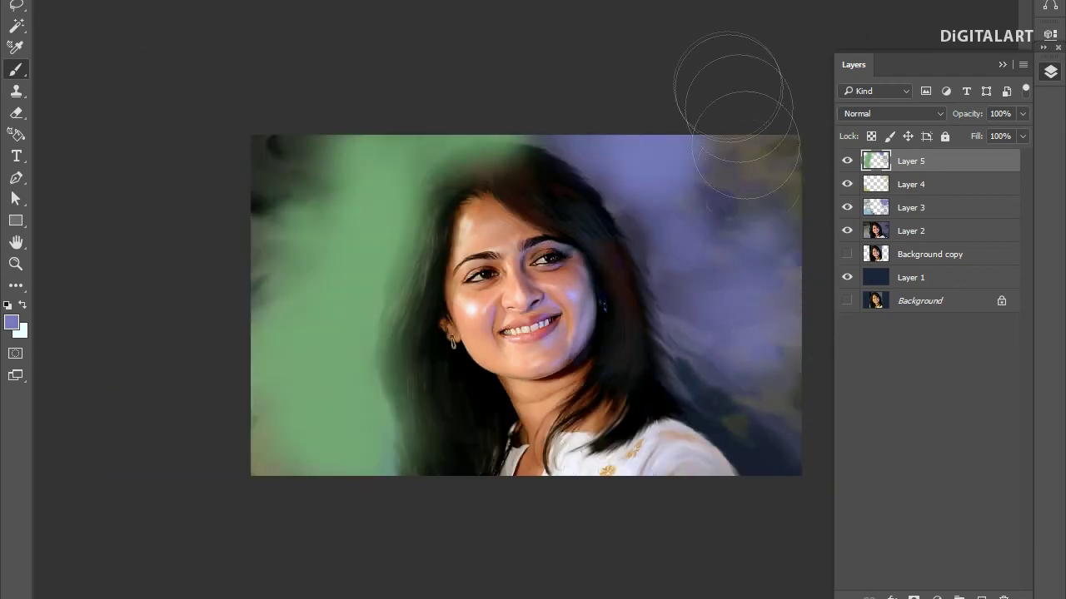
pyautogui.moveTo(258, 141); pyautogui.dragTo(283, 275)
pyautogui.hotkey('ctrl', '0')
# Set Layer 5 to 74% opacity, keeping Normal blending after trying Color Dodge and Soft Light.
pyautogui.click(1022, 113)
pyautogui.moveTo(1024, 134); pyautogui.dragTo(1001, 134)
pyautogui.click(891, 113)
pyautogui.click(863, 237)
pyautogui.click(891, 113)
pyautogui.click(881, 287)
pyautogui.click(891, 113)
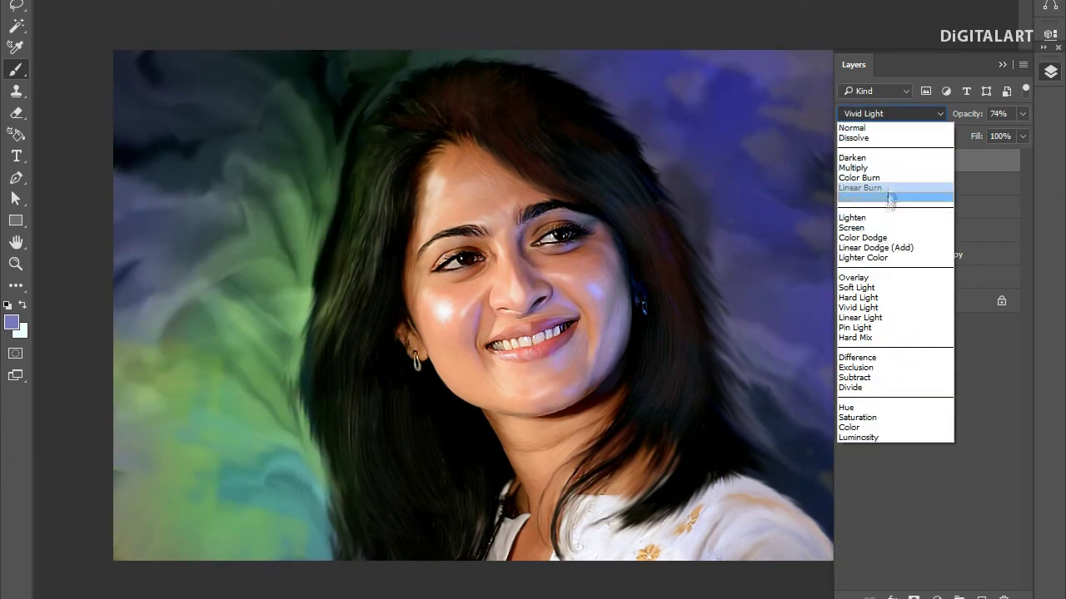
pyautogui.click(892, 137)
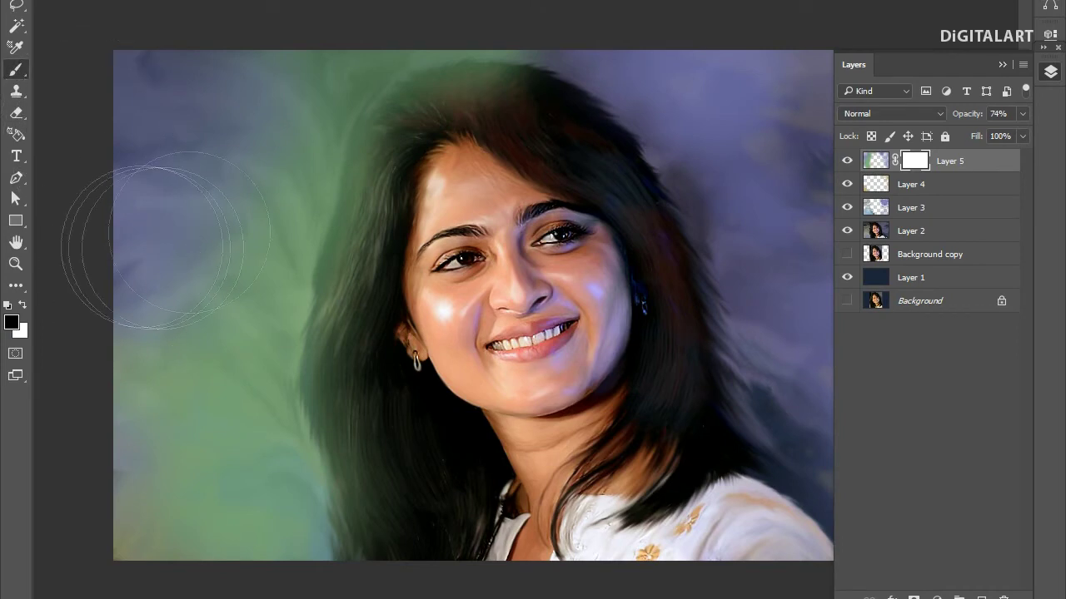
# Mask the wash off the hair at the temple, left side and top of the head.
pyautogui.moveTo(423, 181); pyautogui.dragTo(392, 148)
pyautogui.moveTo(374, 243); pyautogui.dragTo(316, 550)
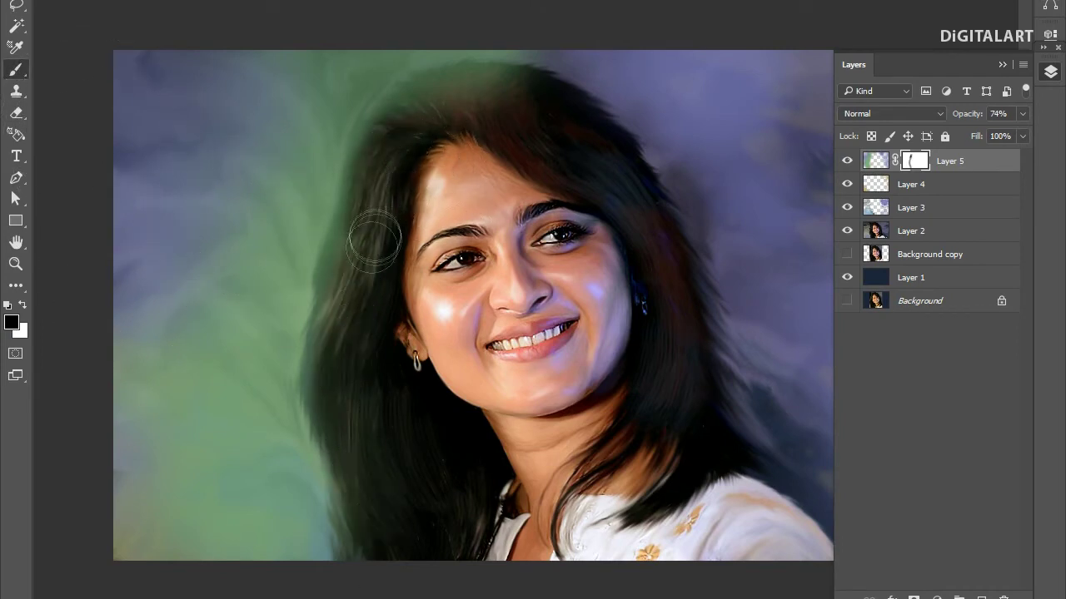
pyautogui.moveTo(372, 243); pyautogui.dragTo(400, 1)
pyautogui.moveTo(504, 100); pyautogui.dragTo(462, 73)
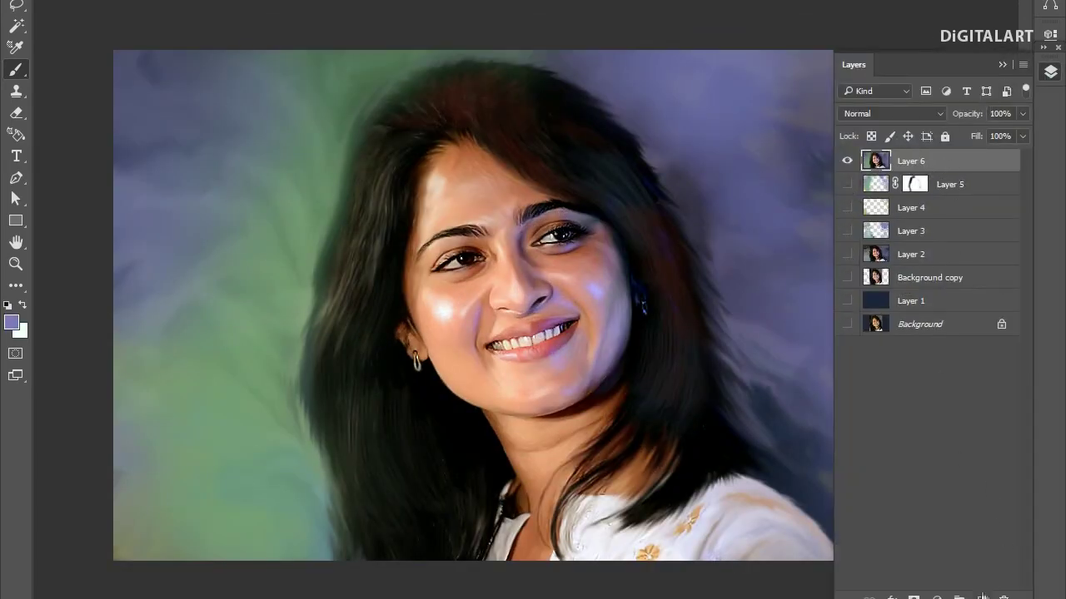
# Tint the forehead, hairline, left cheek, jaw and neck with reddish-pink.
pyautogui.click(1050, 71)
pyautogui.click(10, 322)
pyautogui.click(627, 428)
pyautogui.click(887, 311)
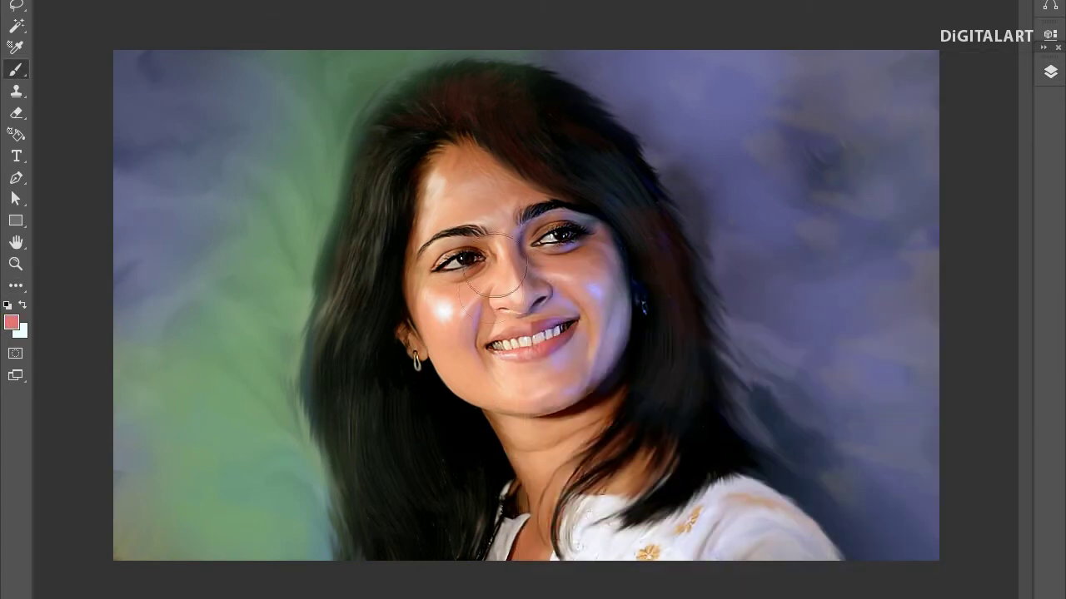
pyautogui.moveTo(467, 141); pyautogui.dragTo(497, 184)
pyautogui.moveTo(441, 325); pyautogui.dragTo(555, 452)
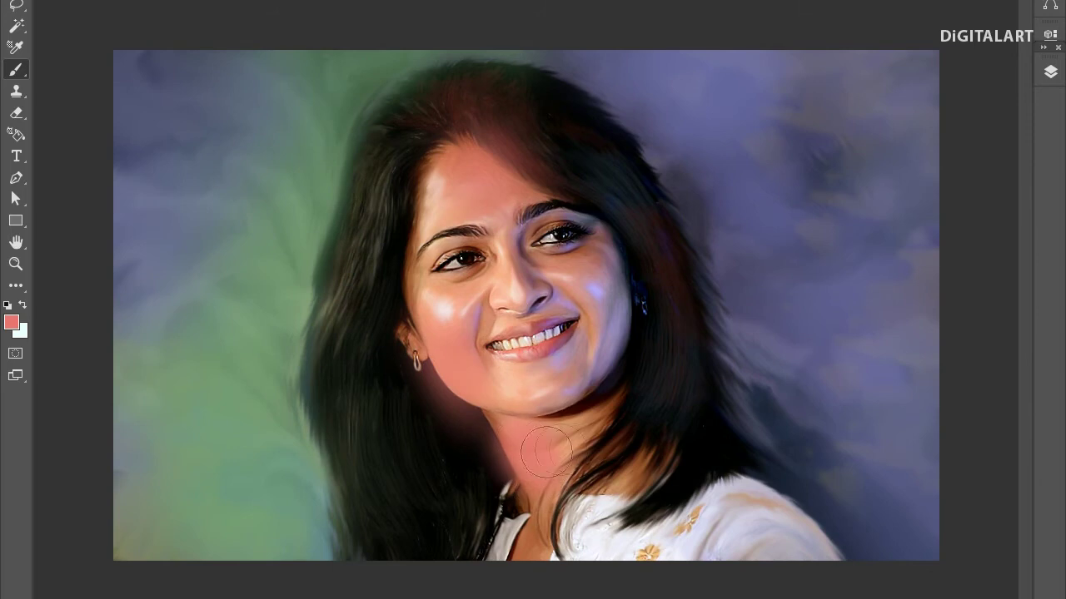
# Change the foreground colour to a light blue.
pyautogui.click(18, 323)
pyautogui.moveTo(762, 334); pyautogui.dragTo(762, 394)
pyautogui.moveTo(723, 426); pyautogui.dragTo(762, 422)
pyautogui.press('Return')
# Set Layer 7 to Color blending and add Layer 8, also in Color mode.
pyautogui.click(1050, 70)
pyautogui.click(891, 113)
pyautogui.click(866, 283)
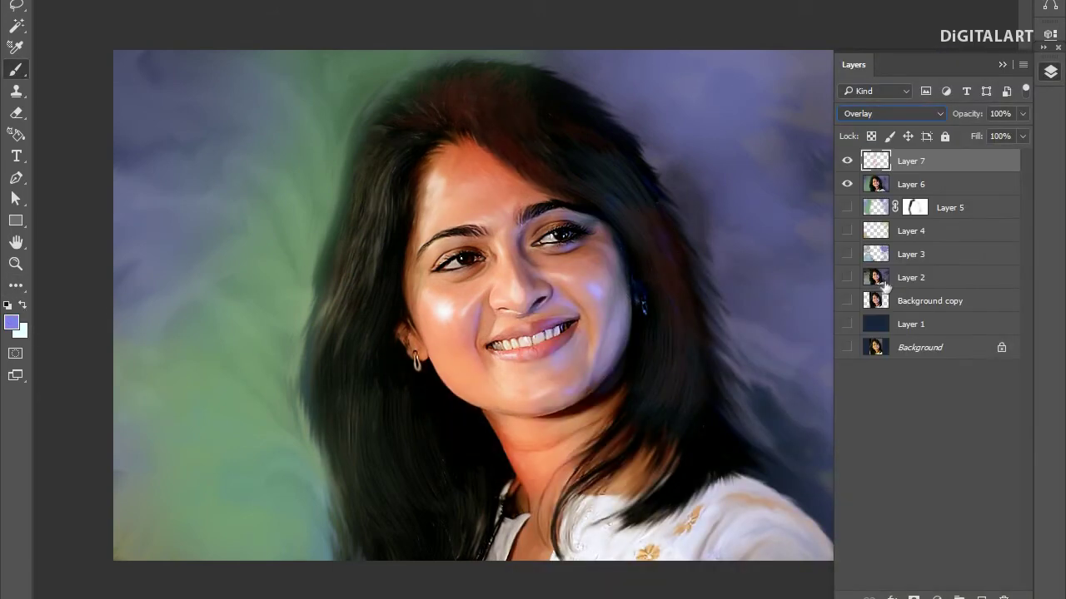
pyautogui.click(891, 113)
pyautogui.click(868, 431)
pyautogui.click(981, 598)
pyautogui.click(891, 113)
pyautogui.click(869, 431)
pyautogui.click(1002, 66)
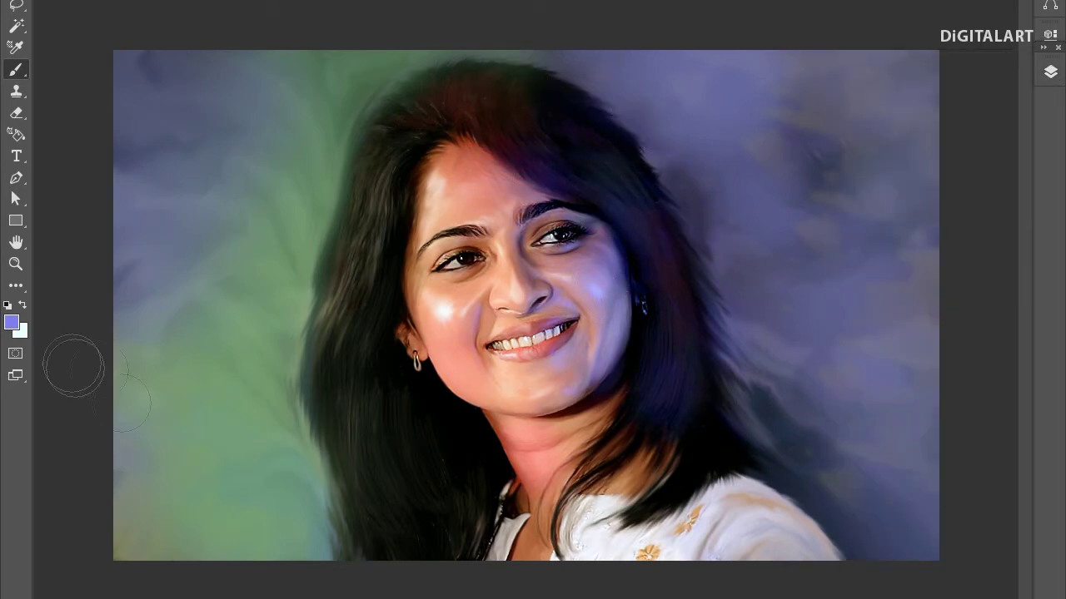
# Pick a gold foreground colour and choose the gold tint layer's blend mode.
pyautogui.hotkey('ctrl', 'F12')
pyautogui.click(583, 407)
pyautogui.click(911, 307)
pyautogui.click(1051, 71)
pyautogui.click(891, 113)
pyautogui.click(853, 277)
pyautogui.click(1051, 72)
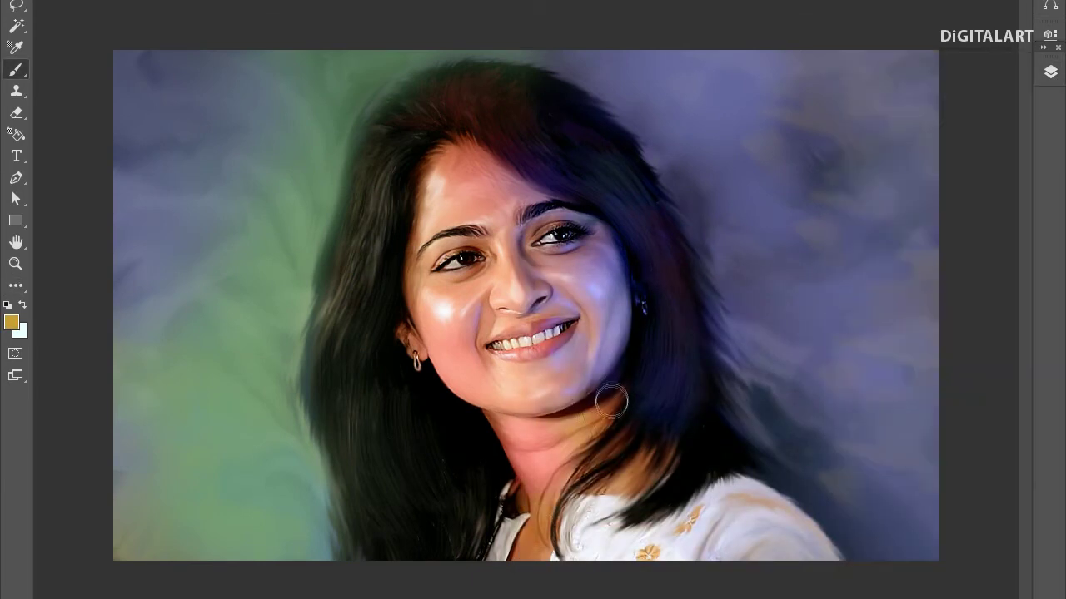
# Paint gold over the forehead, cheek, nose bridge, chin and left hair edges.
pyautogui.moveTo(437, 179); pyautogui.dragTo(406, 307)
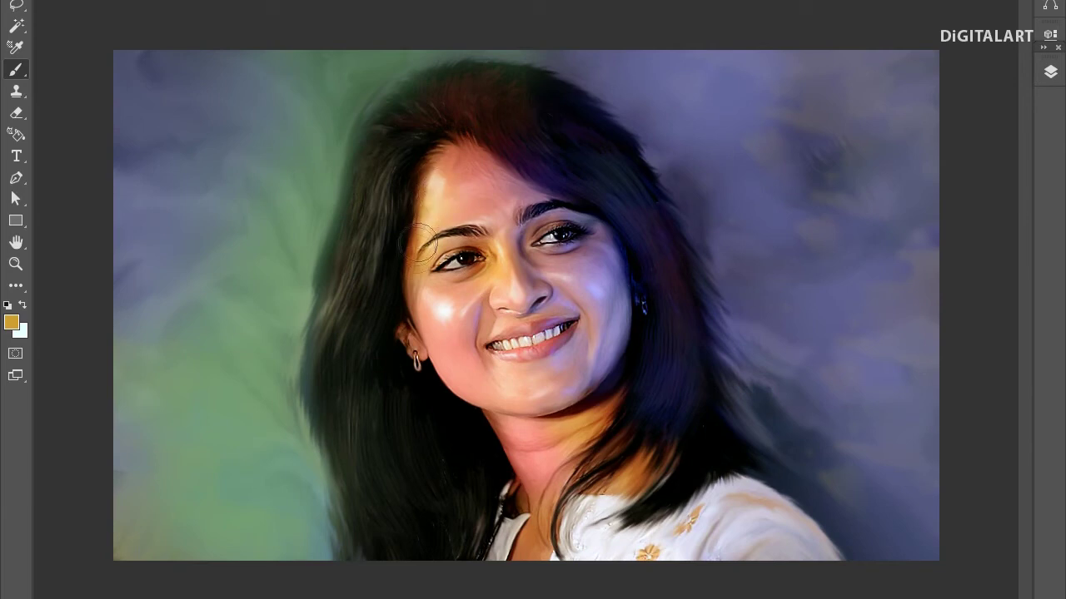
pyautogui.moveTo(516, 291); pyautogui.dragTo(537, 215)
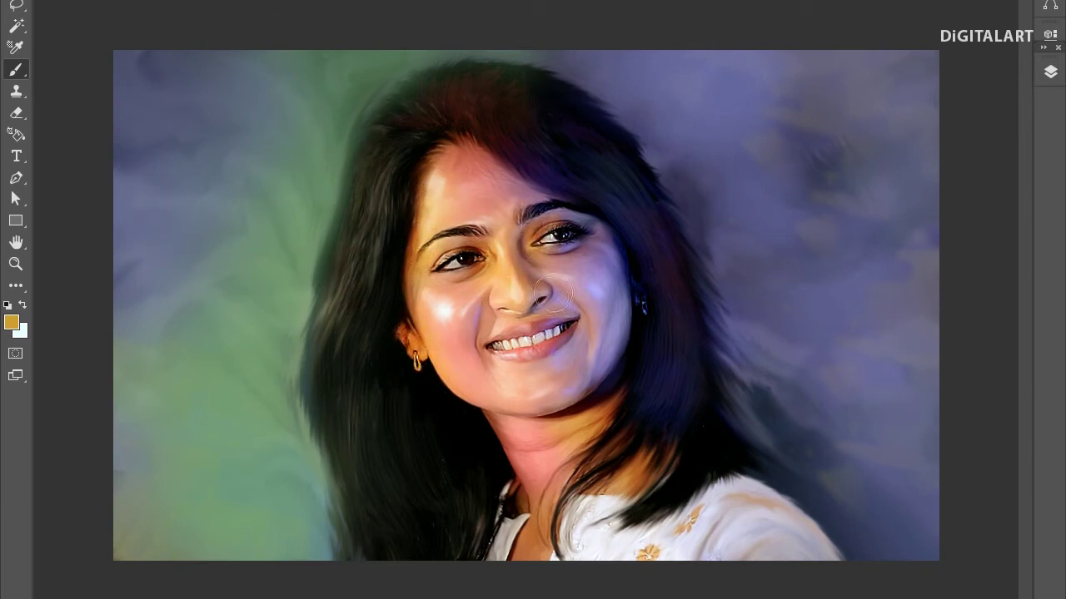
pyautogui.moveTo(543, 388); pyautogui.dragTo(600, 400)
pyautogui.moveTo(312, 366); pyautogui.dragTo(337, 171)
pyautogui.moveTo(293, 425); pyautogui.dragTo(326, 549)
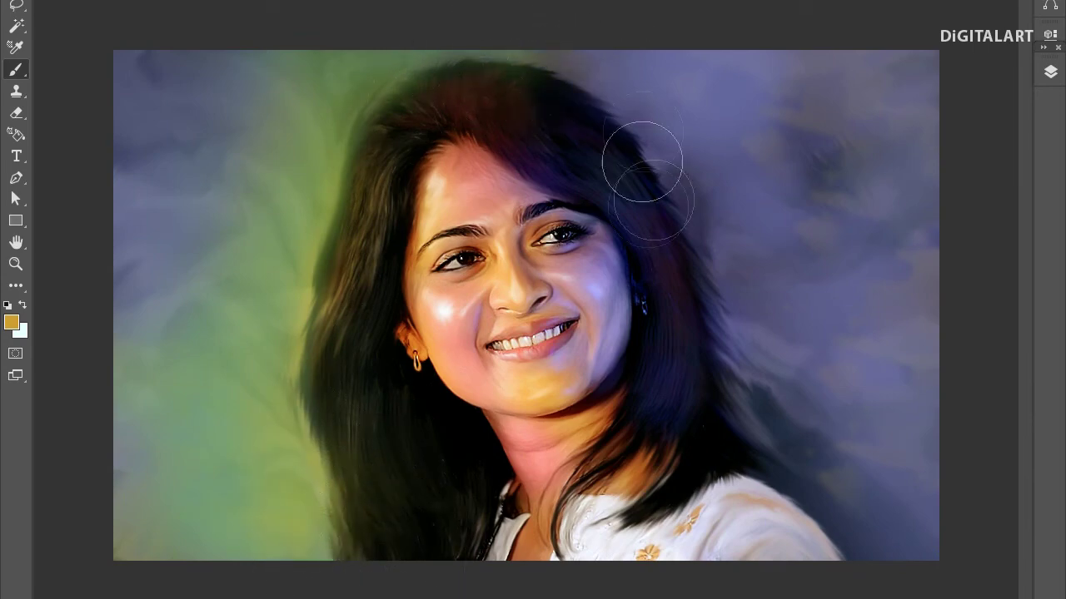
pyautogui.click(1050, 72)
# Set Layer 10 to Color blend mode and pick pink as the paint colour.
pyautogui.click(991, 578)
pyautogui.click(870, 109)
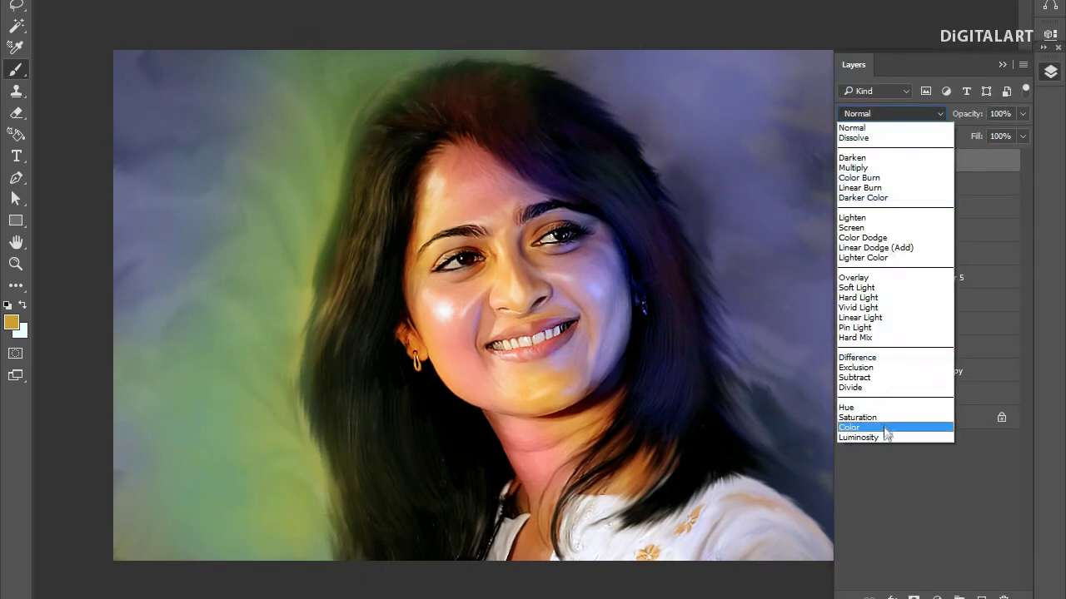
pyautogui.click(880, 428)
pyautogui.click(14, 323)
pyautogui.click(623, 449)
pyautogui.press('Return')
# Shrink the brush for the lips and add a new empty Layer 11 on top.
pyautogui.scroll(3, 545, 333)
pyautogui.press('[')
pyautogui.press('[')
pyautogui.press('[')
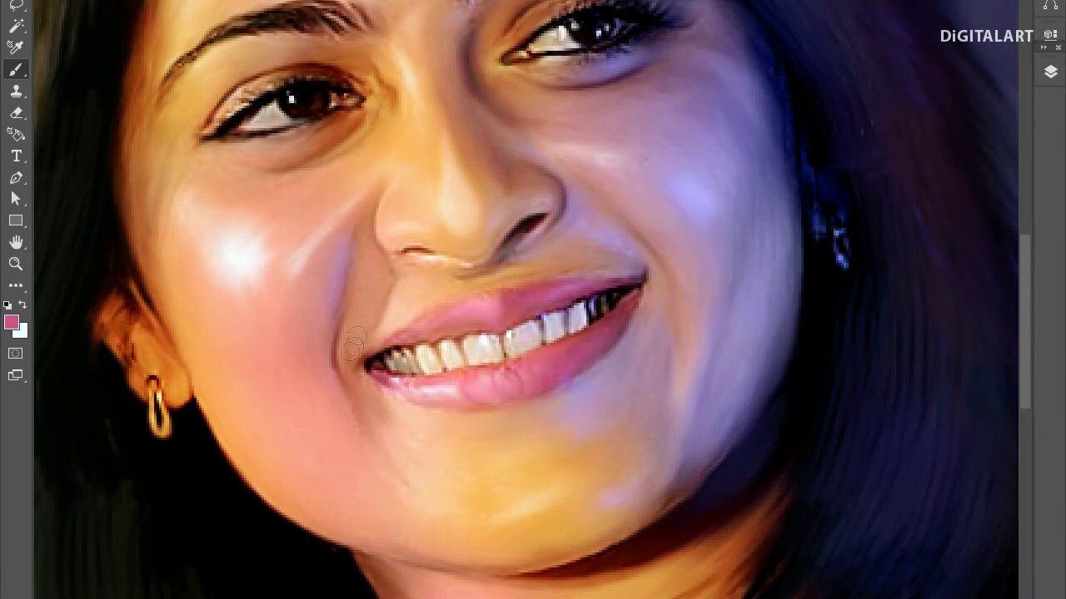
pyautogui.rightClick(551, 145)
pyautogui.press('Escape')
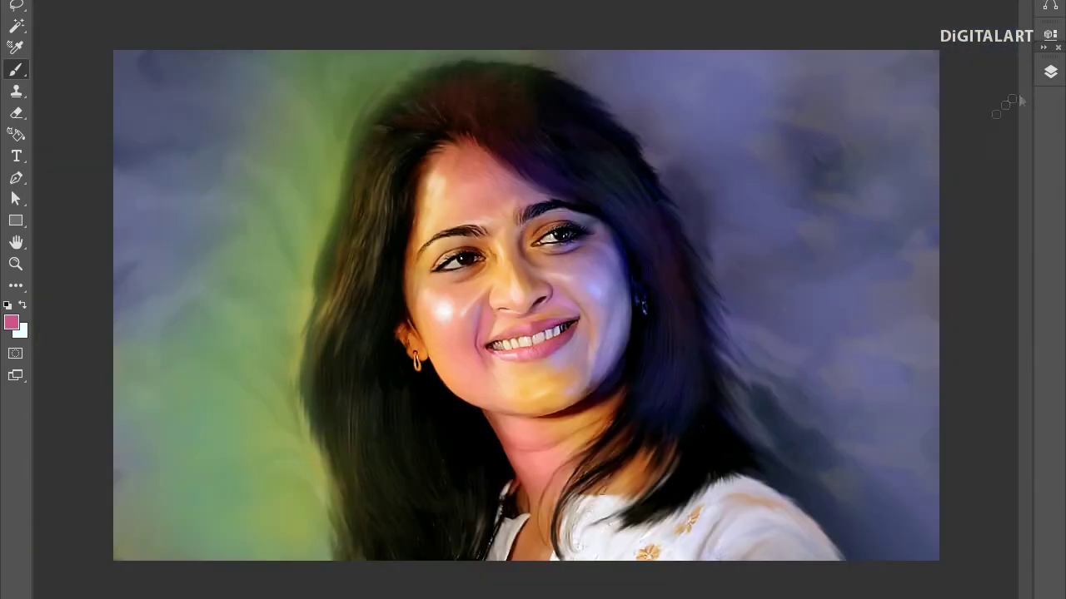
pyautogui.click(1050, 72)
pyautogui.click(1050, 72)
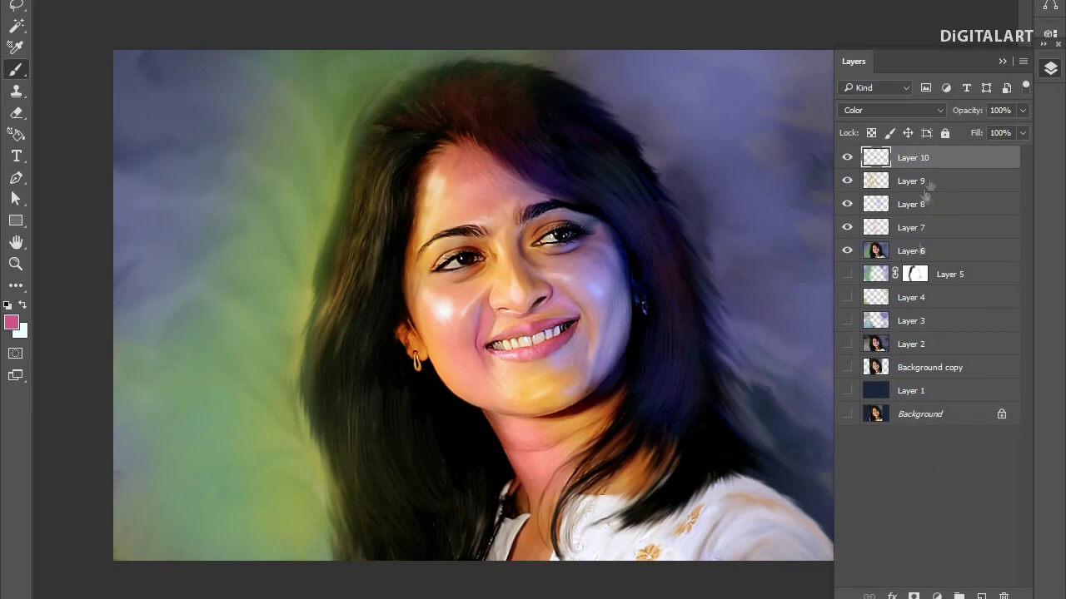
pyautogui.click(982, 596)
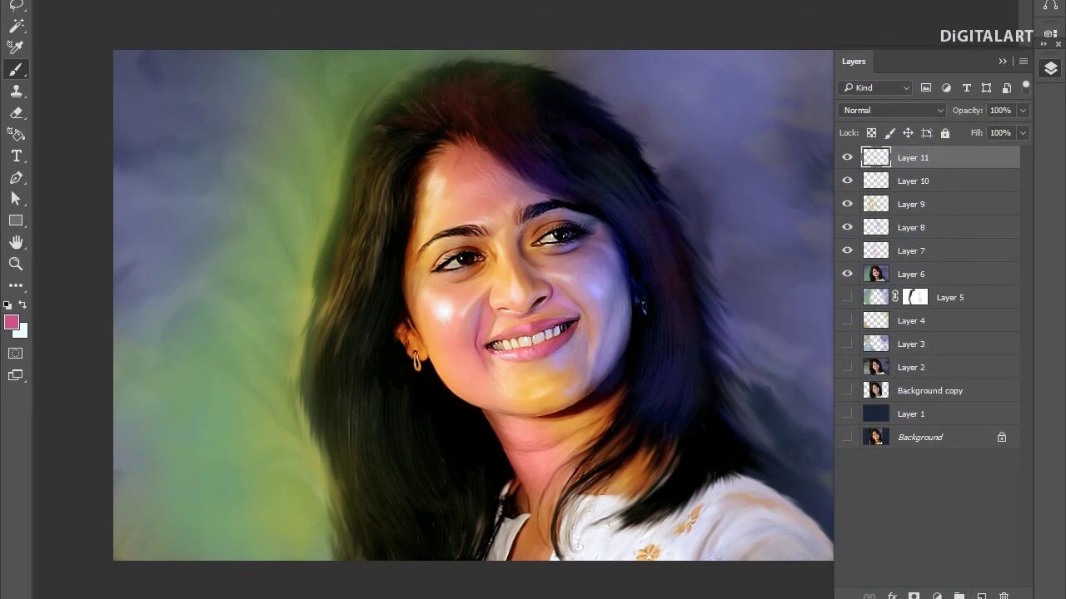
# Pick a pale yellow, switch to the Brush tool and work around the eye.
pyautogui.click(11, 322)
pyautogui.moveTo(712, 321); pyautogui.dragTo(676, 331)
pyautogui.press('Return')
pyautogui.press('b')
pyautogui.scroll(5, 432, 343)
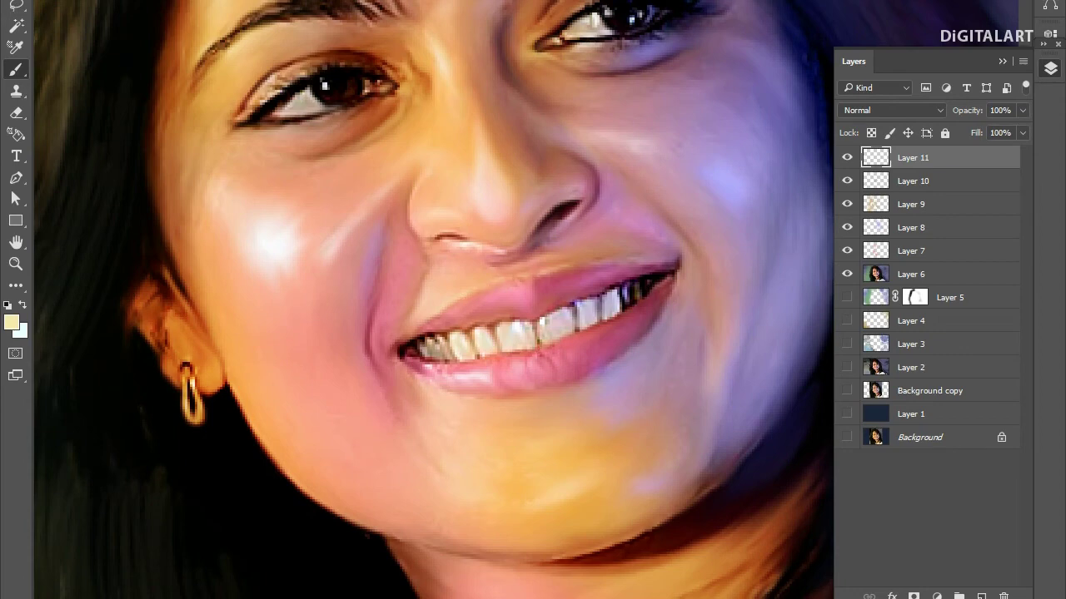
pyautogui.moveTo(501, 377); pyautogui.dragTo(581, 477)
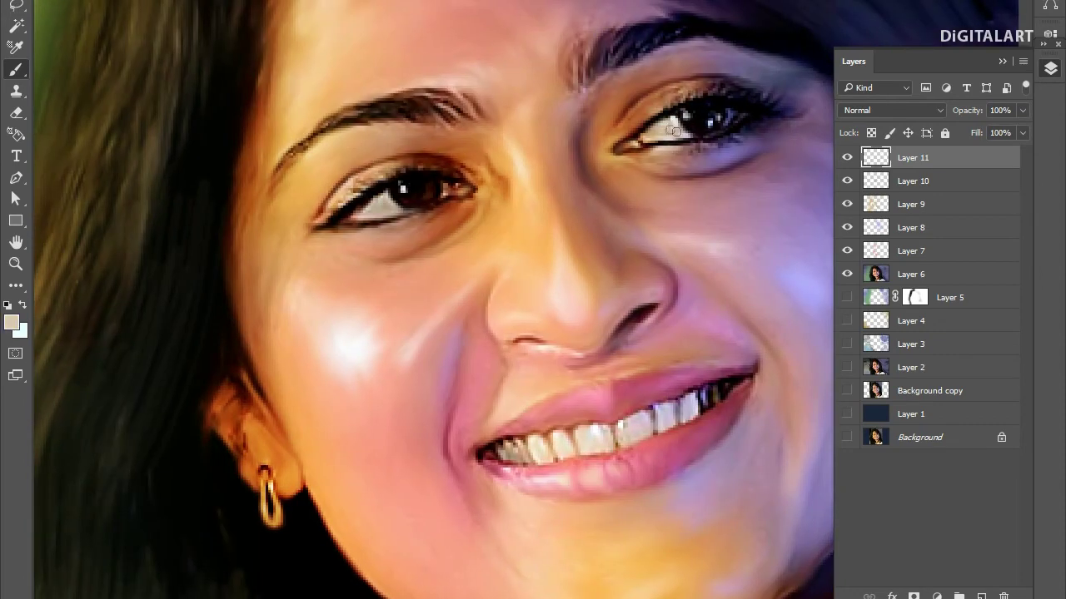
# Move the view across the face and sample the skin colour from the chin.
pyautogui.press('d')
pyautogui.moveTo(764, 110); pyautogui.dragTo(559, 193)
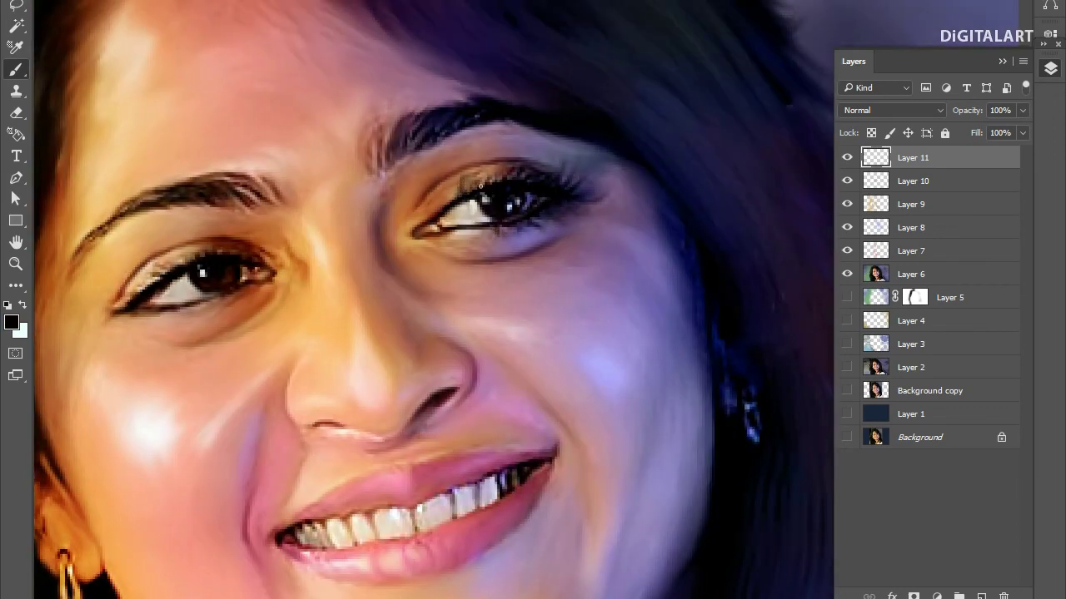
pyautogui.moveTo(412, 123); pyautogui.dragTo(645, 100)
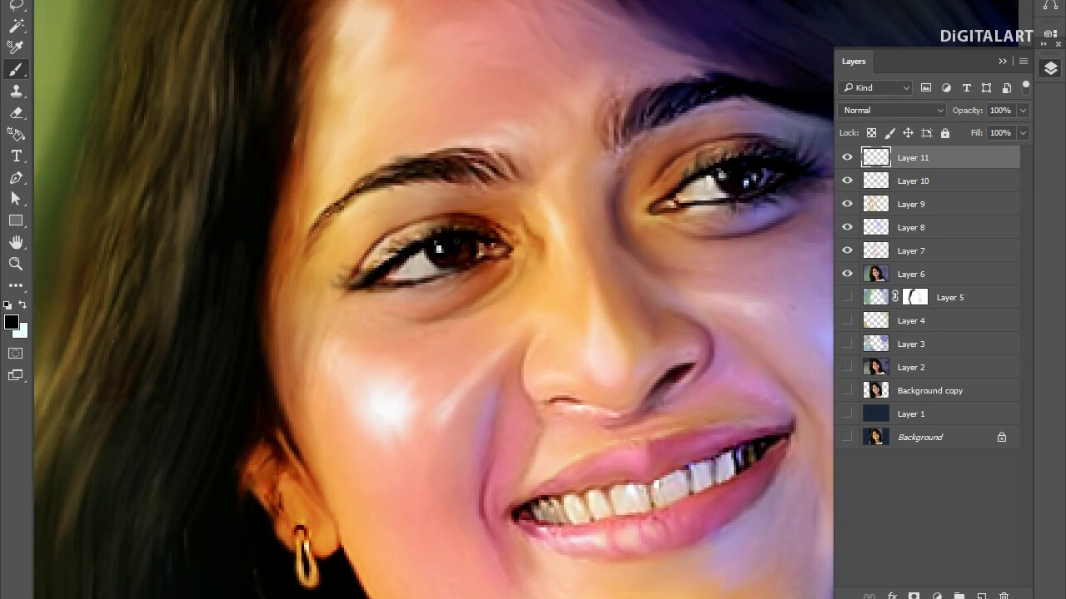
pyautogui.moveTo(618, 143); pyautogui.dragTo(518, 146)
pyautogui.moveTo(400, 187)
pyautogui.mouseDown()
pyautogui.moveTo(358, 100)
pyautogui.moveTo(358, 66)
pyautogui.mouseUp()
pyautogui.press('x')
pyautogui.keyDown('alt'); pyautogui.click(429, 456); pyautogui.keyUp('alt')
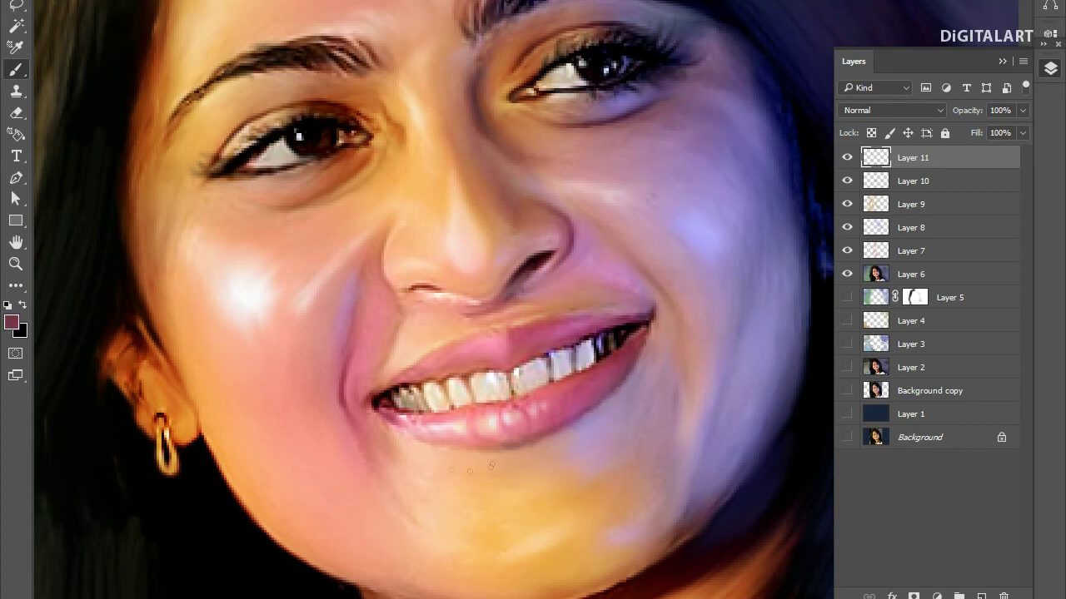
# Smudge the shading under the lower lip with a soft round Smudge tip.
pyautogui.click(16, 285)
pyautogui.click(83, 545)
pyautogui.press('F5')
pyautogui.scroll(3, 783, 133)
pyautogui.click(690, 71)
pyautogui.press('F5')
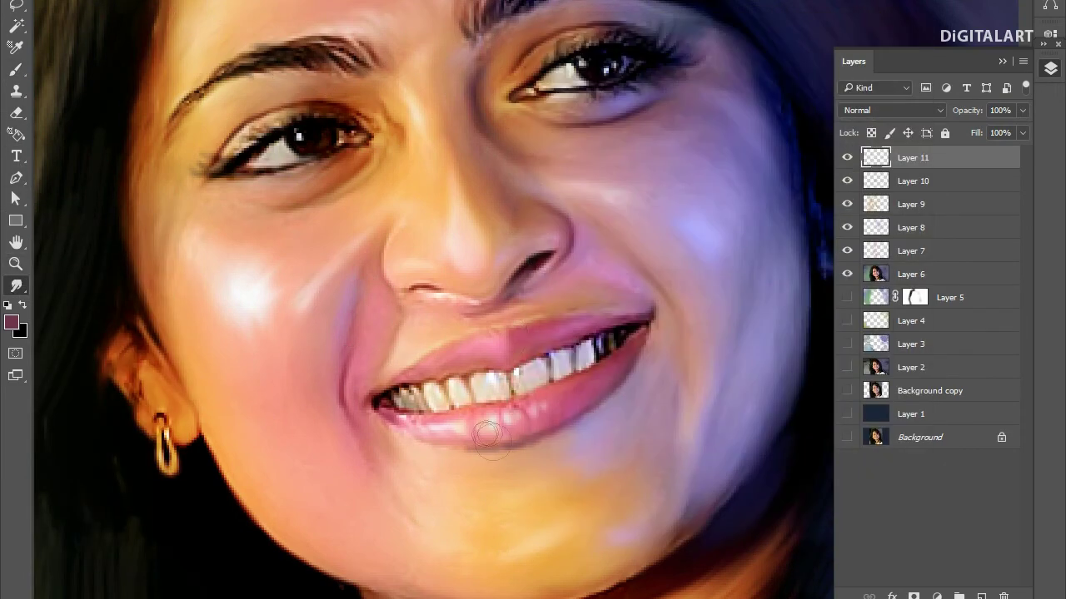
pyautogui.moveTo(511, 447); pyautogui.dragTo(503, 468)
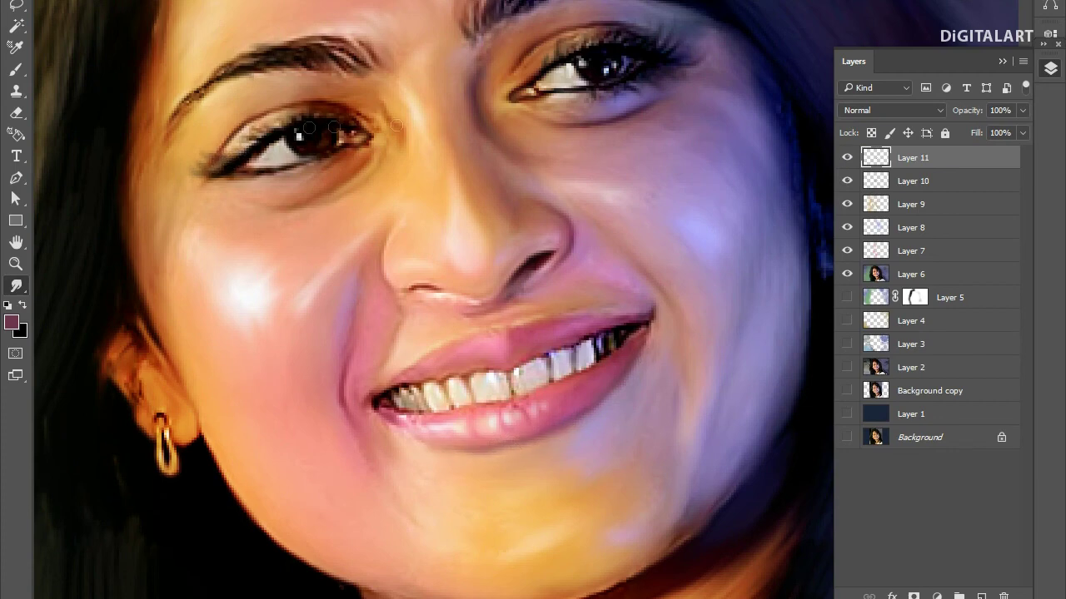
pyautogui.hotkey('ctrl', '0')
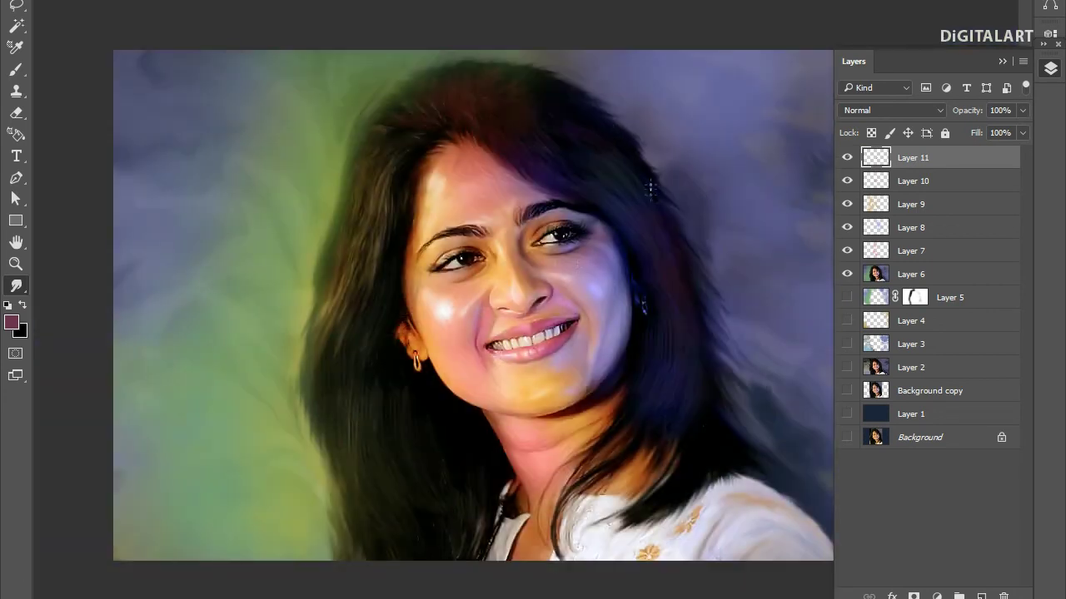
# On Layer 6, paint deep purple over the upper-right and lower-left background corners.
pyautogui.click(1050, 69)
pyautogui.click(911, 274)
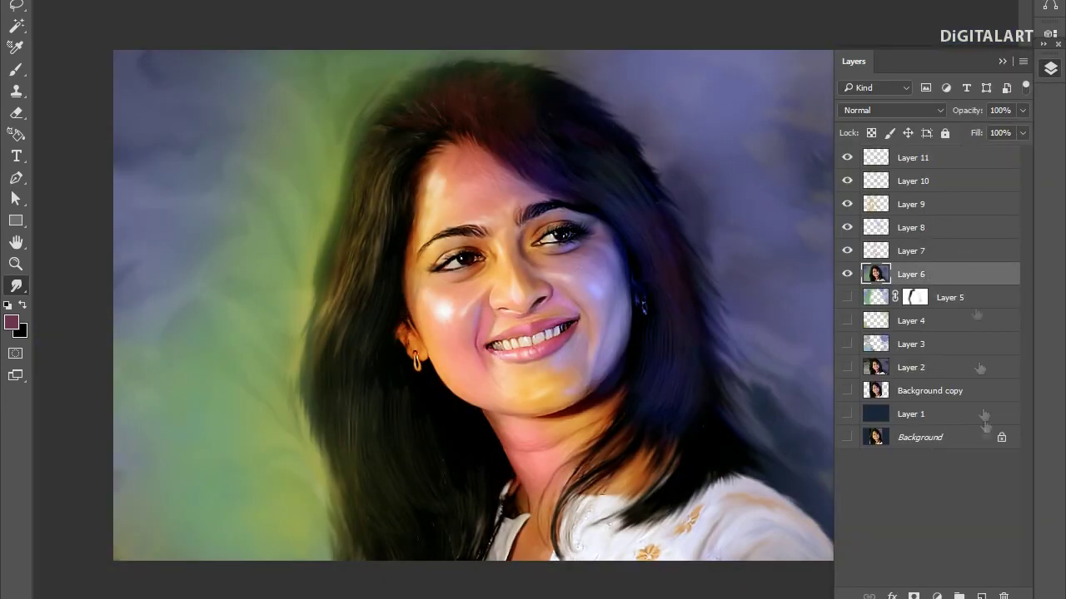
pyautogui.click(1050, 69)
pyautogui.click(11, 323)
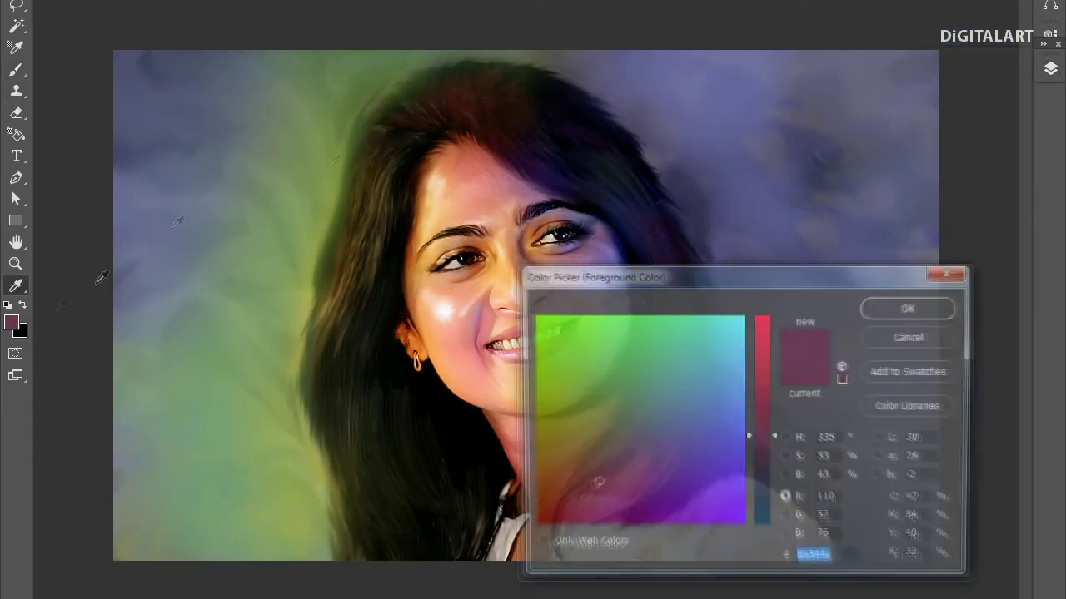
pyautogui.click(611, 484)
pyautogui.click(911, 307)
pyautogui.press('b')
pyautogui.moveTo(828, 83)
pyautogui.mouseDown()
pyautogui.moveTo(880, 142)
pyautogui.moveTo(910, 314)
pyautogui.mouseUp()
pyautogui.moveTo(133, 407); pyautogui.dragTo(167, 558)
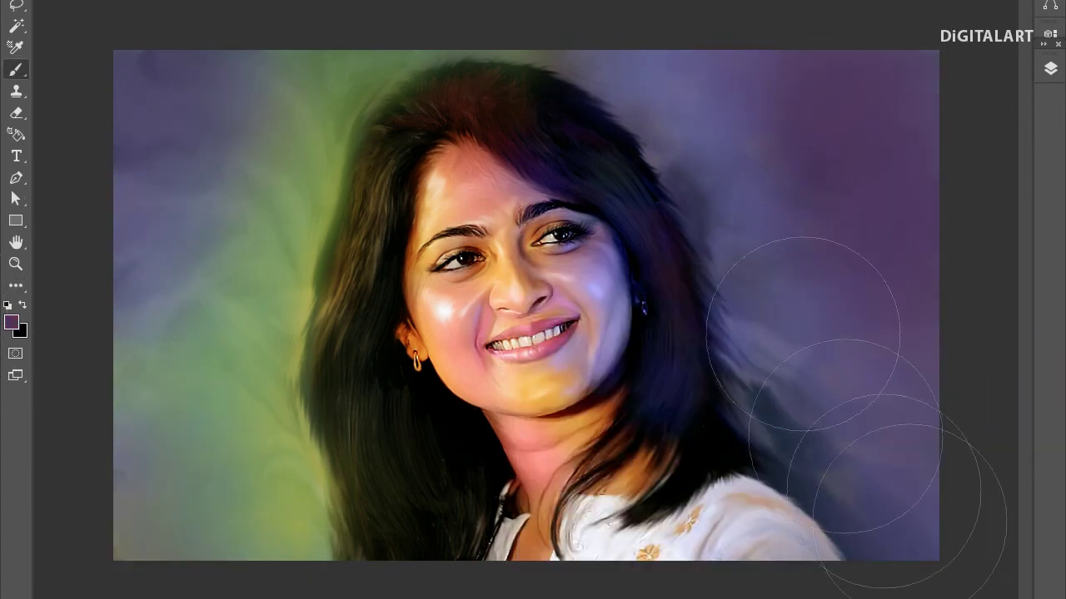
# Change the purple layer's blend mode and hide Layers 11 and 12.
pyautogui.press('v')
pyautogui.click(1050, 68)
pyautogui.click(852, 109)
pyautogui.click(880, 241)
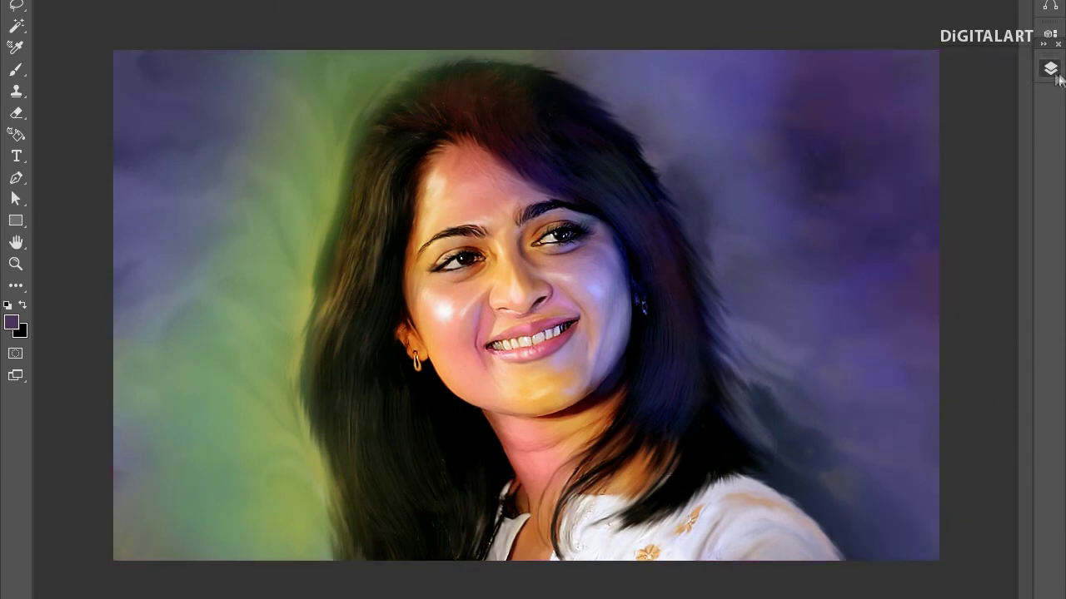
pyautogui.click(1050, 69)
pyautogui.moveTo(847, 181); pyautogui.dragTo(845, 297)
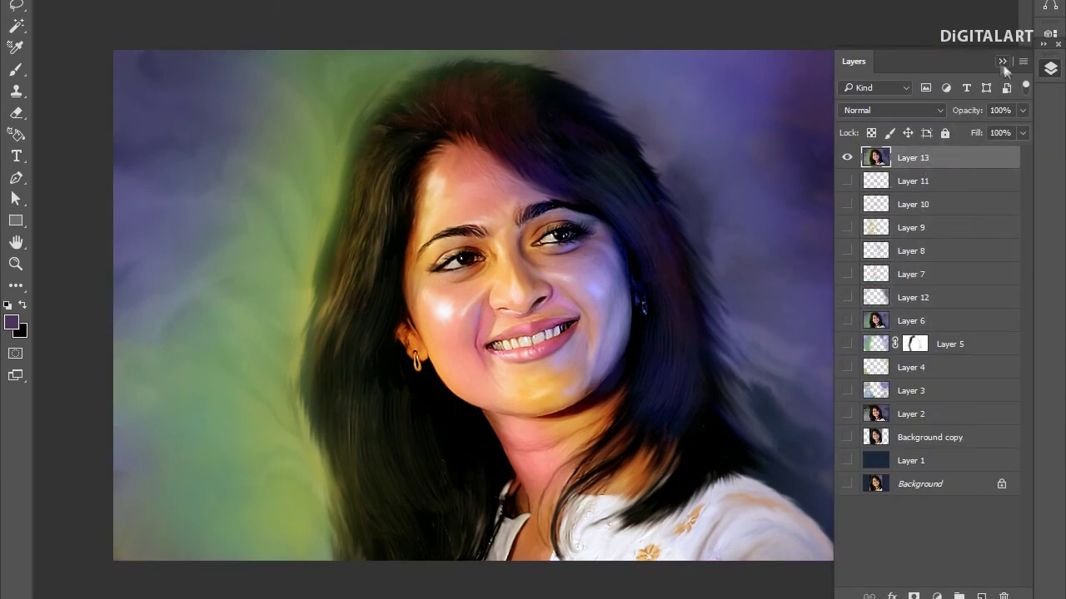
pyautogui.click(1003, 61)
# Apply Levels with white input 243 and darker shadows for more contrast.
pyautogui.click(248, 2)
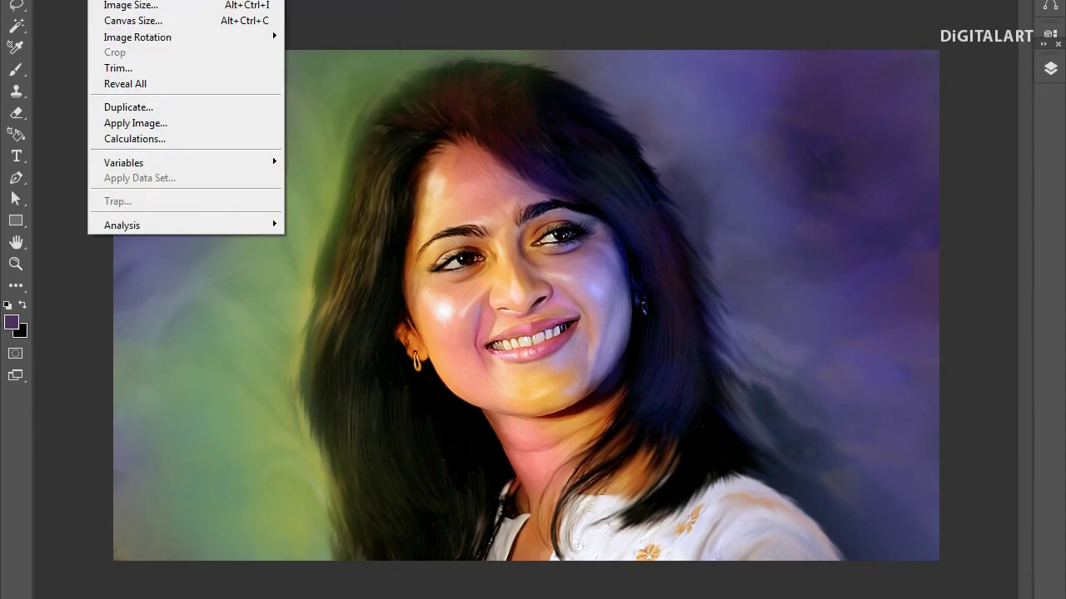
pyautogui.hotkey('ctrl', 'l')
pyautogui.moveTo(642, 125); pyautogui.dragTo(862, 125)
pyautogui.moveTo(947, 313); pyautogui.dragTo(938, 314)
pyautogui.moveTo(737, 312); pyautogui.dragTo(745, 312)
pyautogui.click(1011, 156)
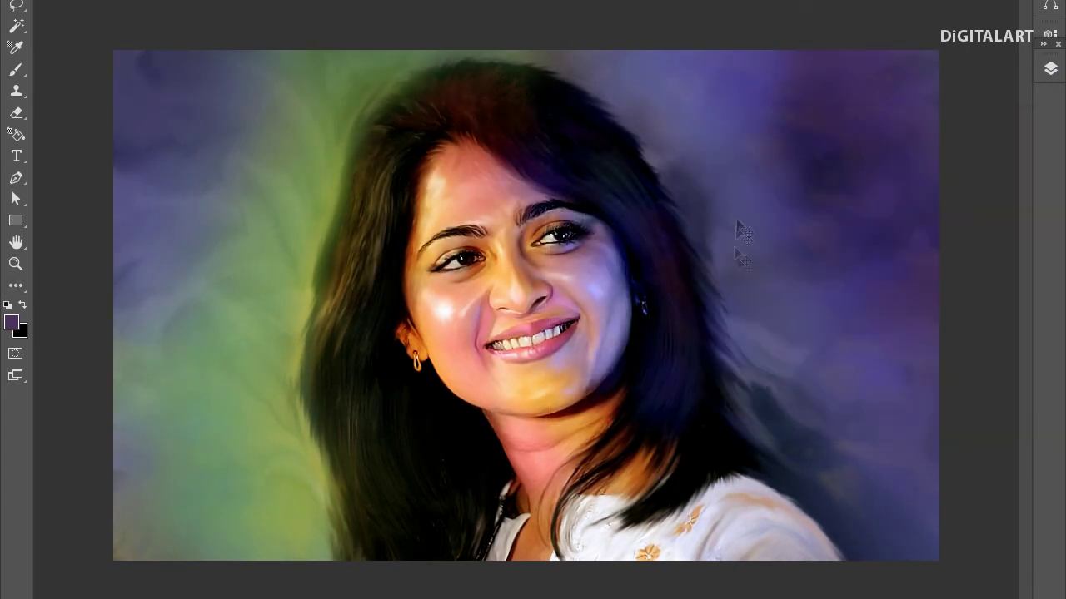
pyautogui.press('F7')
# Create Layer 14 and choose a sparkle brush preset (147/500) for the Brush.
pyautogui.hotkey('ctrl', 'shift', 'alt', 'n')
pyautogui.press('b')
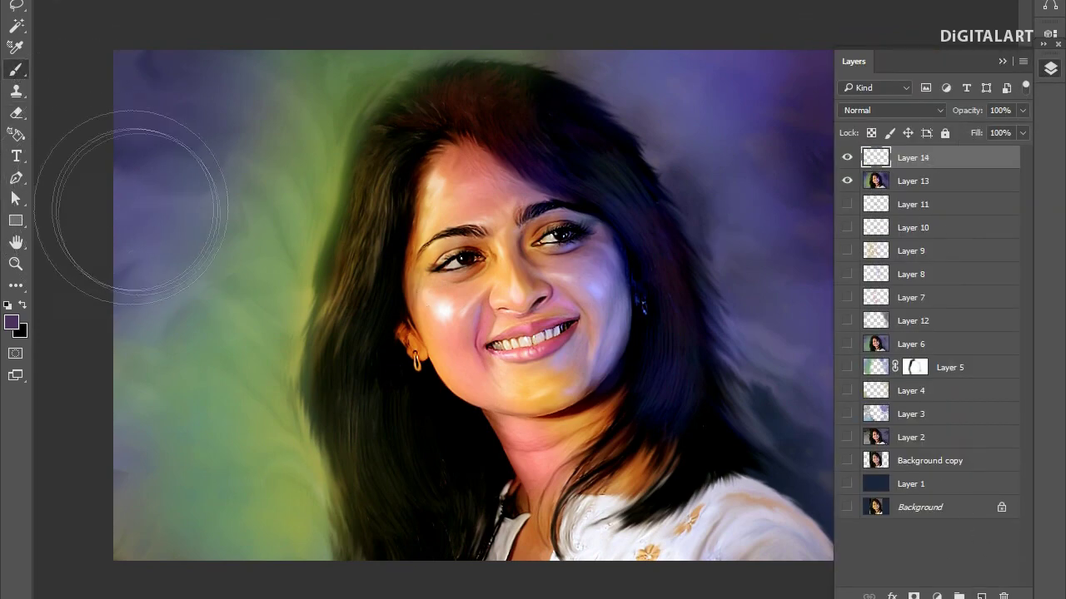
pyautogui.press('F5')
pyautogui.click(595, 35)
pyautogui.click(871, 495)
pyautogui.click(835, 502)
pyautogui.click(825, 533)
pyautogui.click(923, 20)
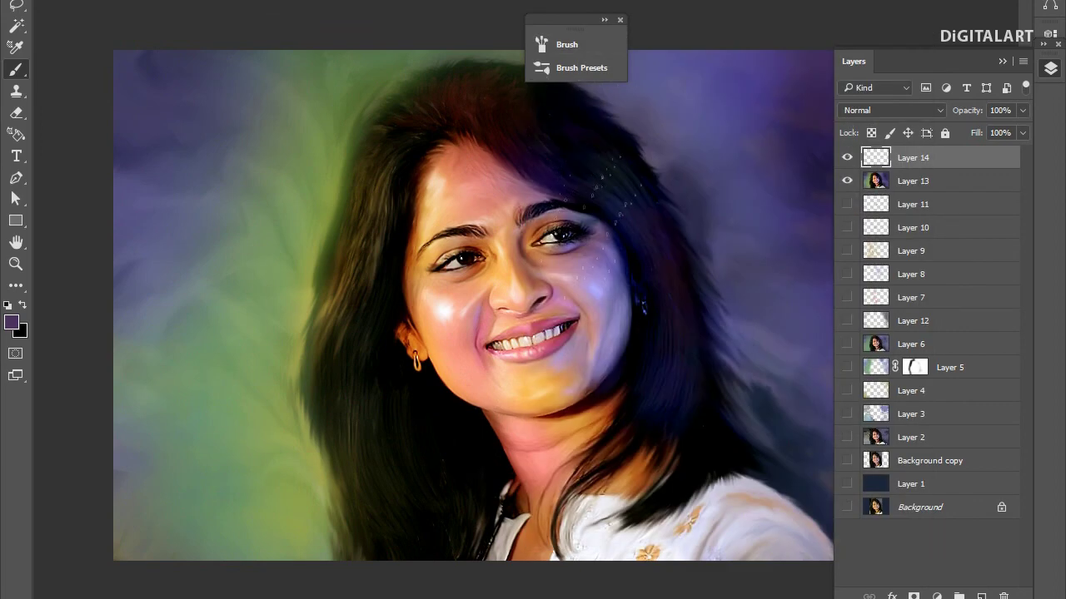
pyautogui.click(623, 20)
# Pick a grey-green paint colour and adjust the sparkle brush spacing.
pyautogui.click(11, 321)
pyautogui.click(642, 402)
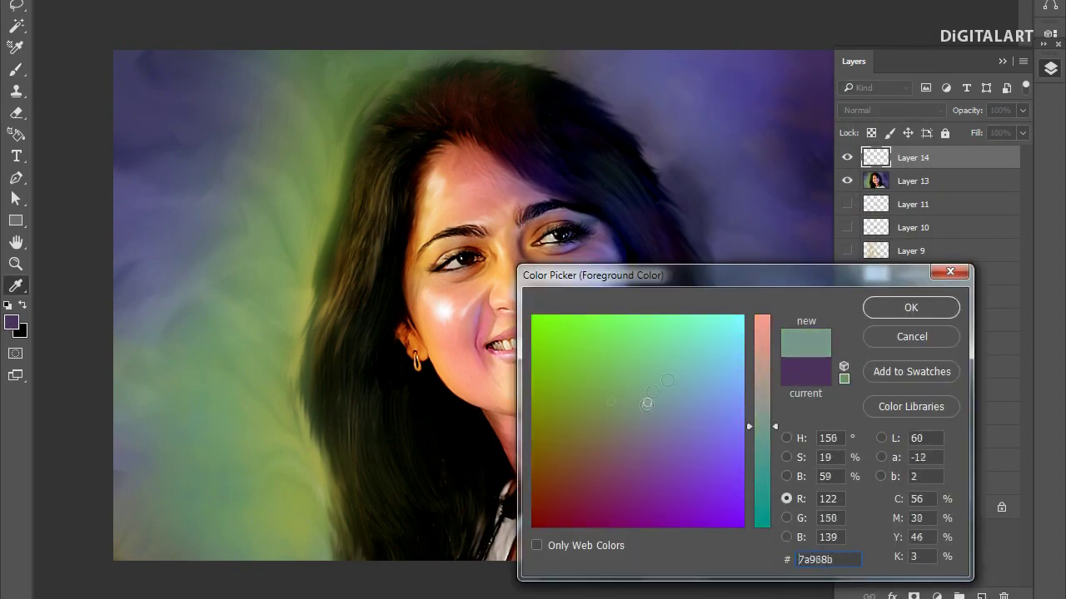
pyautogui.click(908, 307)
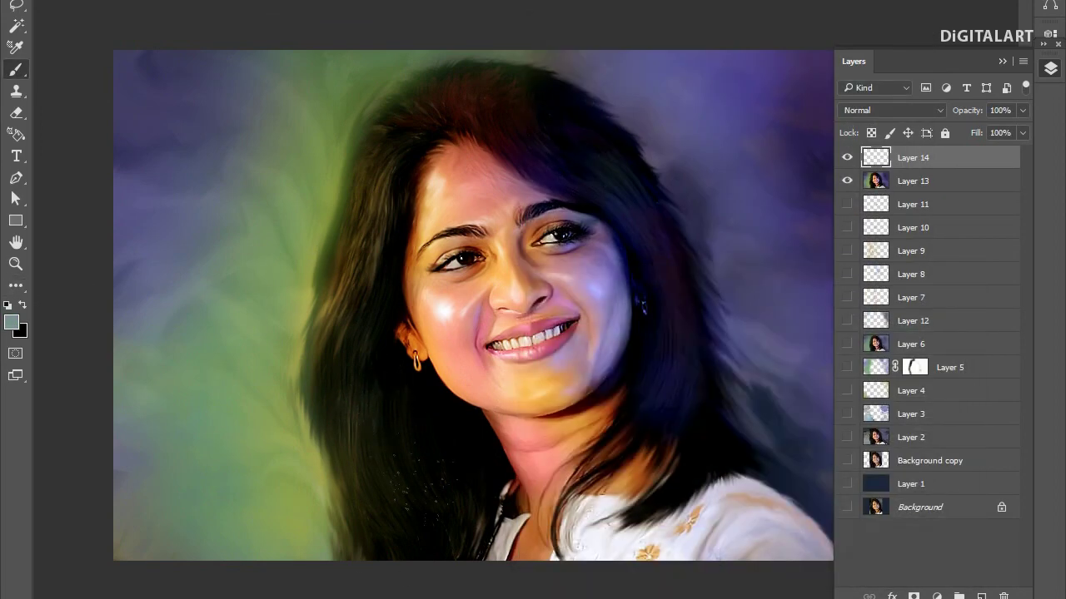
pyautogui.hotkey('ctrl', '+')
pyautogui.scroll(-3, 433, 333)
pyautogui.press('F5')
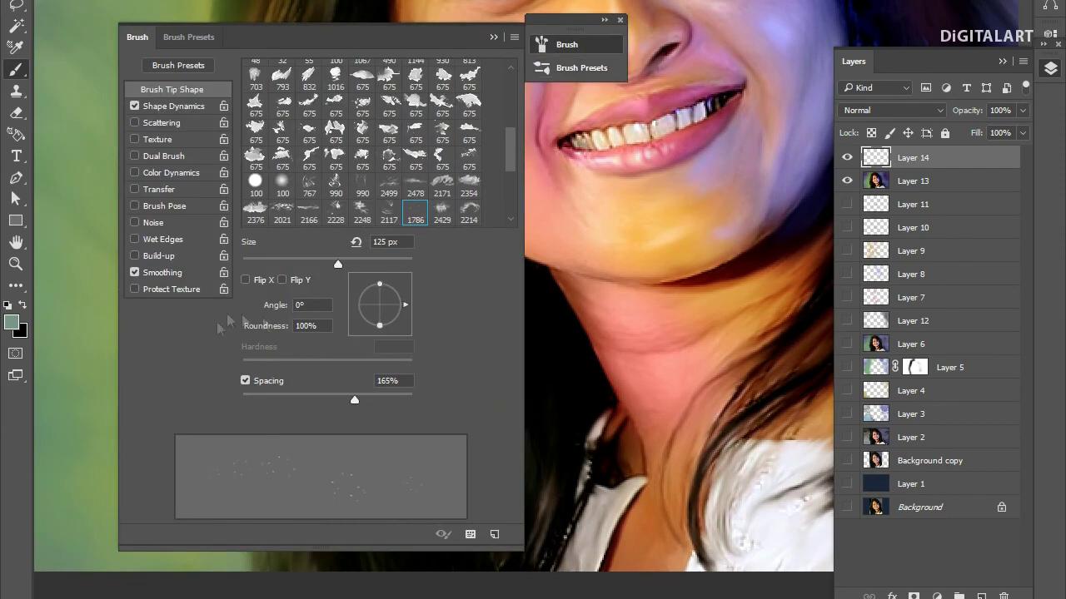
pyautogui.click(289, 401)
pyautogui.press('F5')
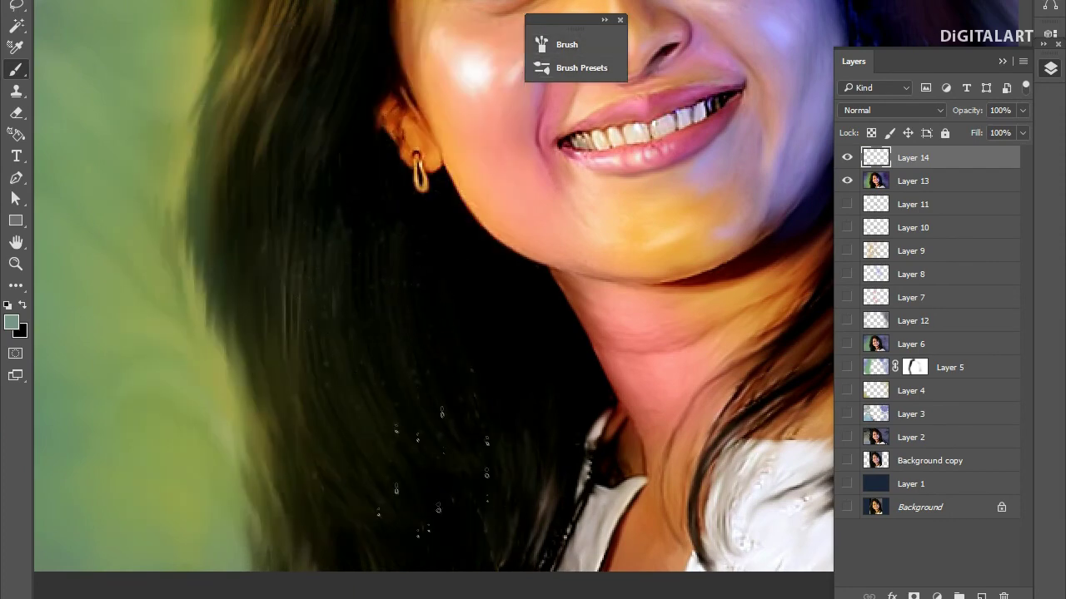
# Switch to light cyan and review the sparkle brush presets and tip shape.
pyautogui.hotkey('ctrl', '0')
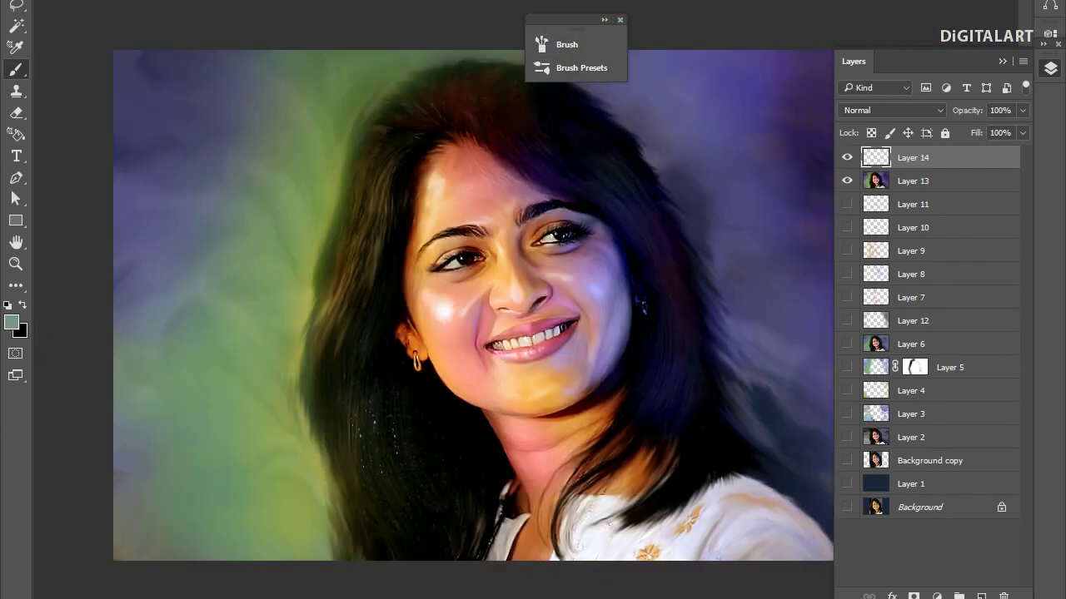
pyautogui.click(11, 323)
pyautogui.click(911, 307)
pyautogui.click(620, 21)
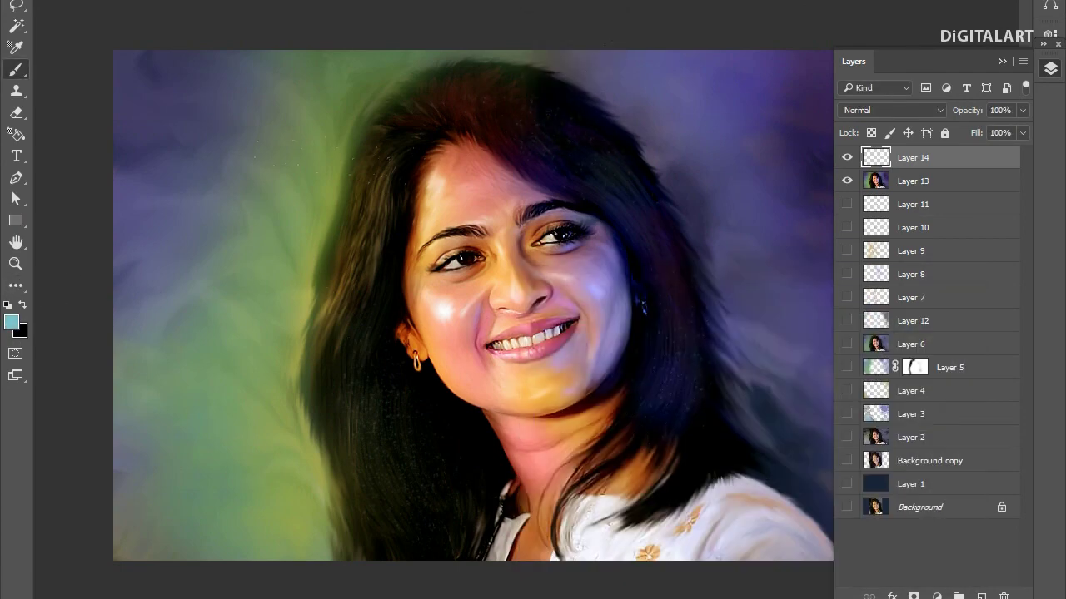
pyautogui.press('F5')
pyautogui.click(188, 36)
pyautogui.click(583, 44)
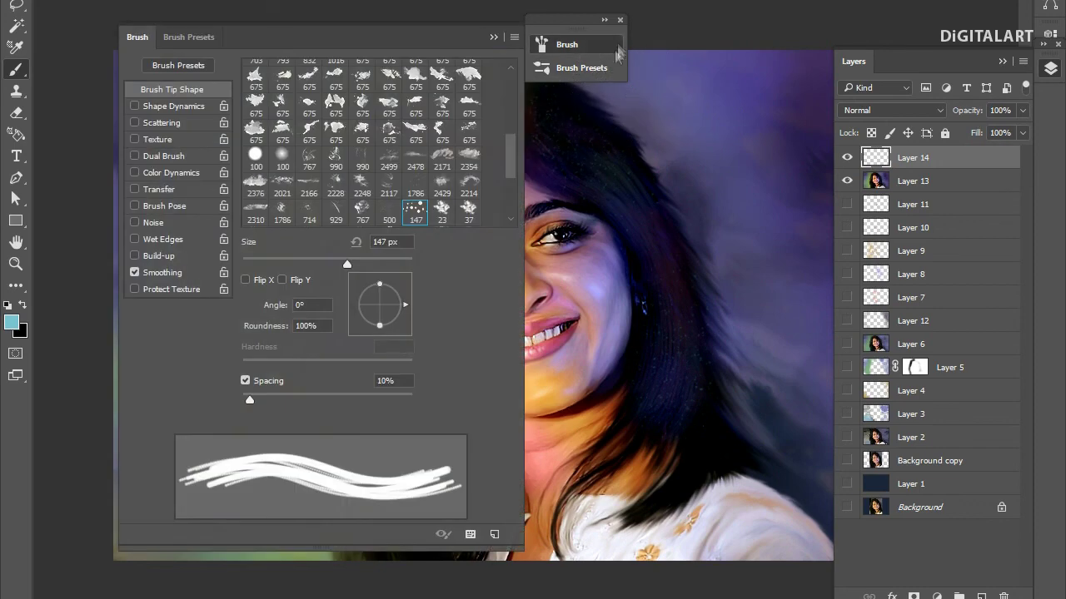
pyautogui.press('F5')
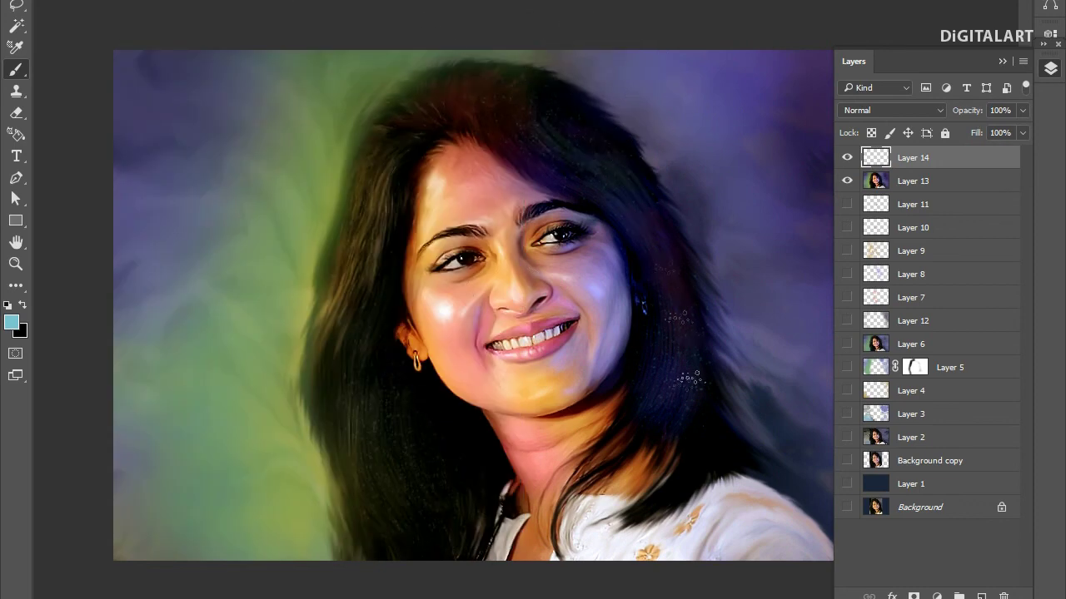
# Pick green as the paint colour and move Layer 13 above Layer 14.
pyautogui.click(11, 323)
pyautogui.click(617, 362)
pyautogui.click(875, 306)
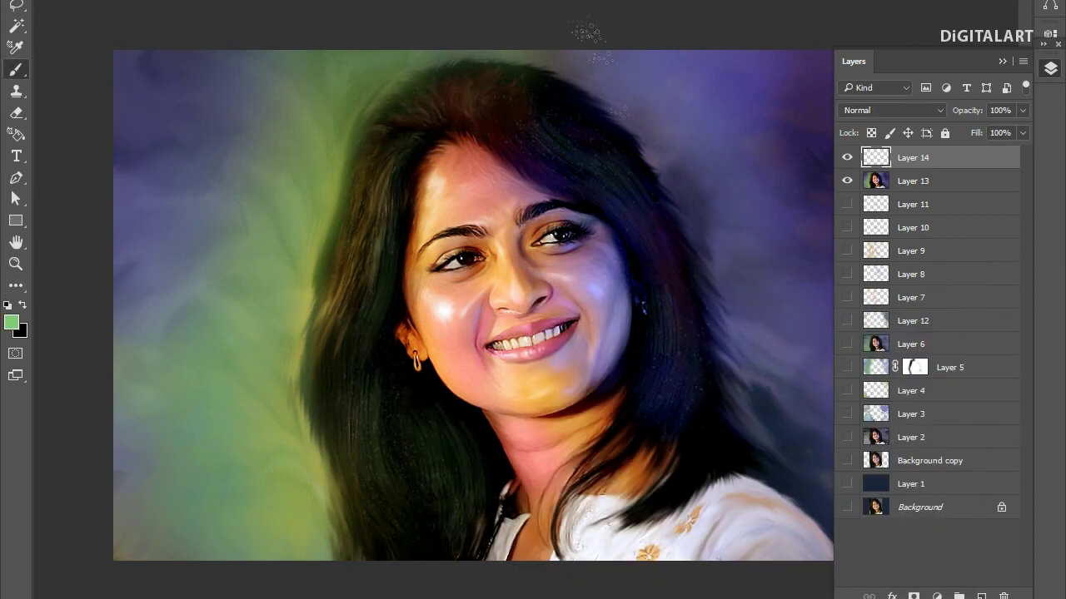
pyautogui.moveTo(912, 181); pyautogui.dragTo(911, 152)
pyautogui.press('F7')
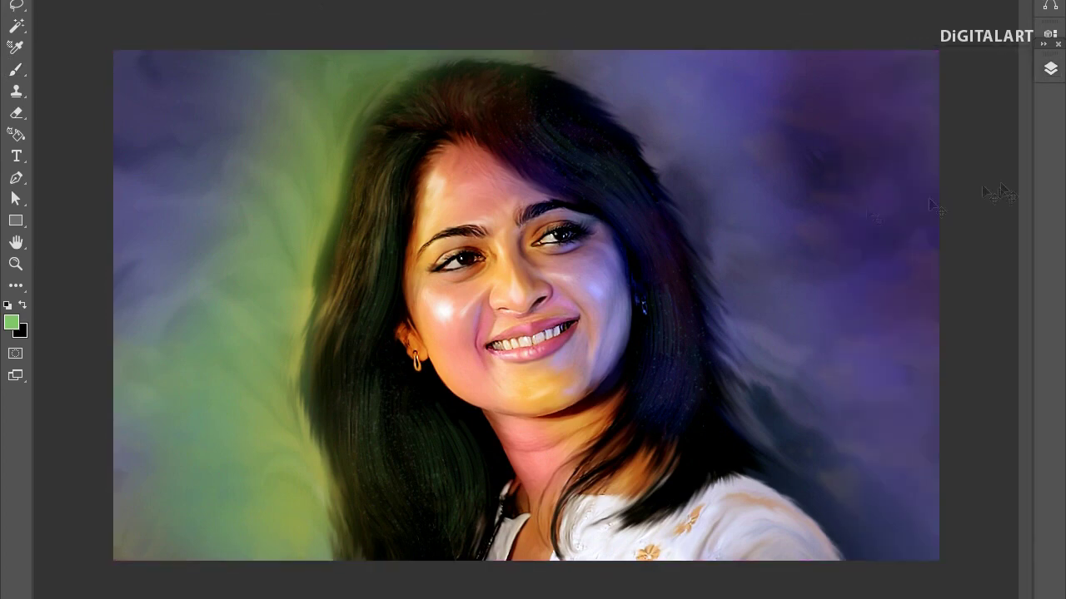